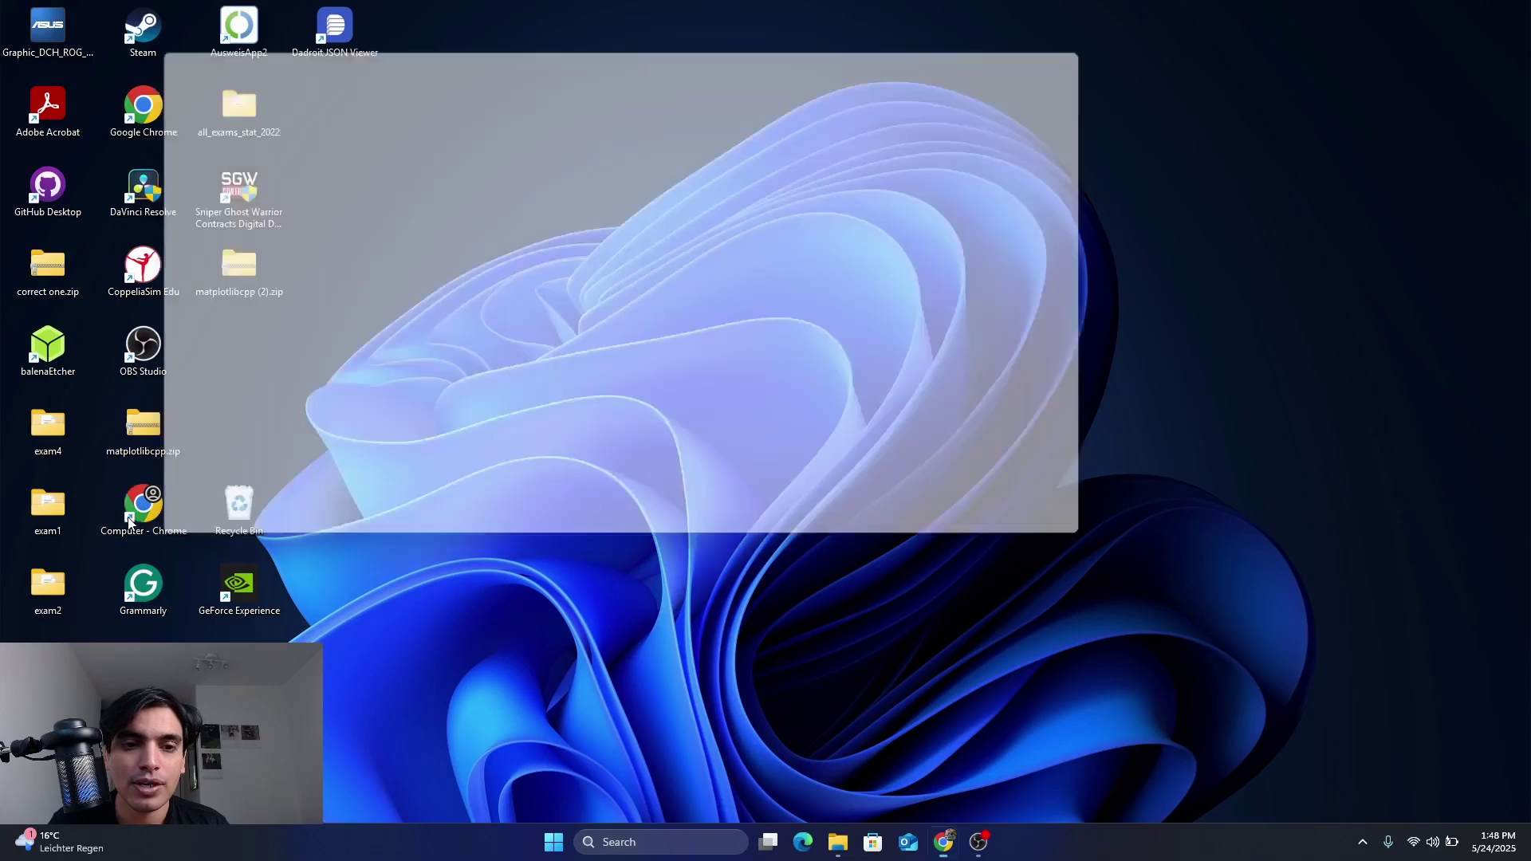
Maximize the Google Chrome window showing the New Tab page to fill the screen
{"action": "left_click_drag", "start_coordinate": [558, 47], "coordinate": [548, 6]}
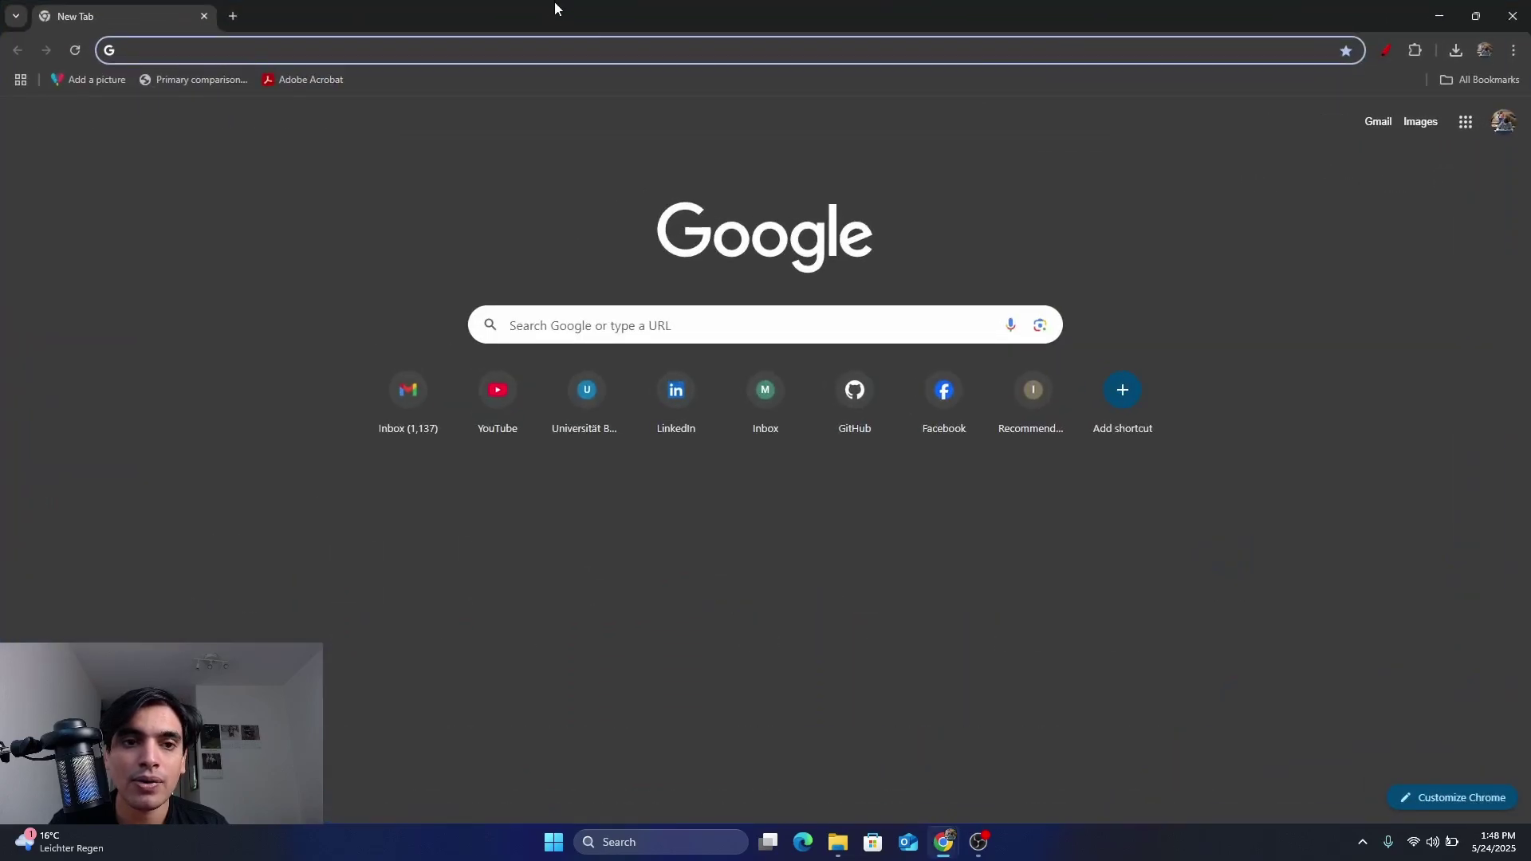
Search for 'install openssl windows' and open the Win32/Win64 OpenSSL Installer for Windows result
{"action": "type", "text": "insta"}
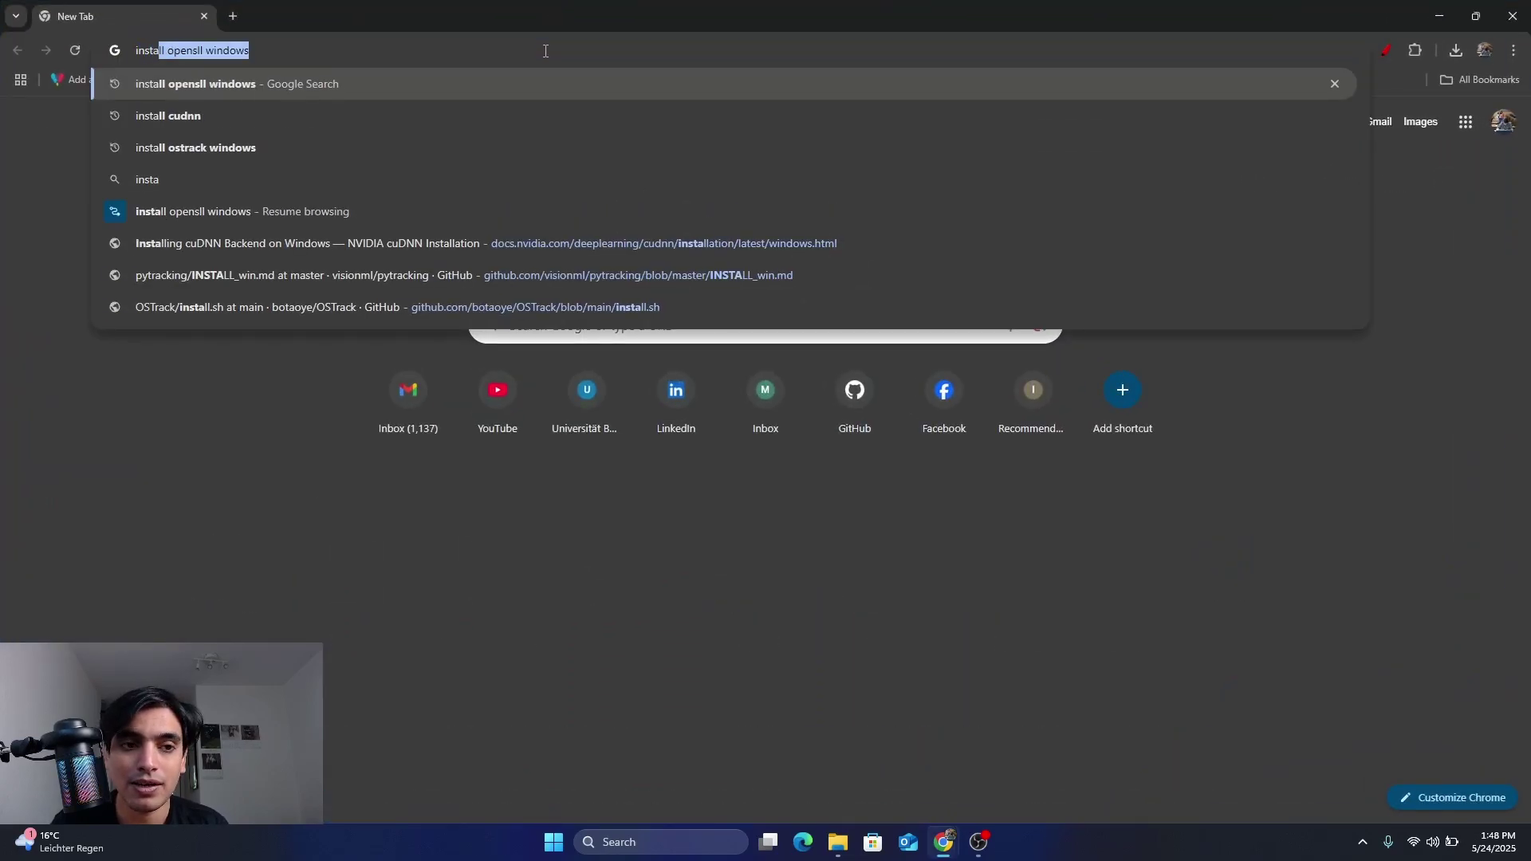
{"action": "key", "text": "Return"}
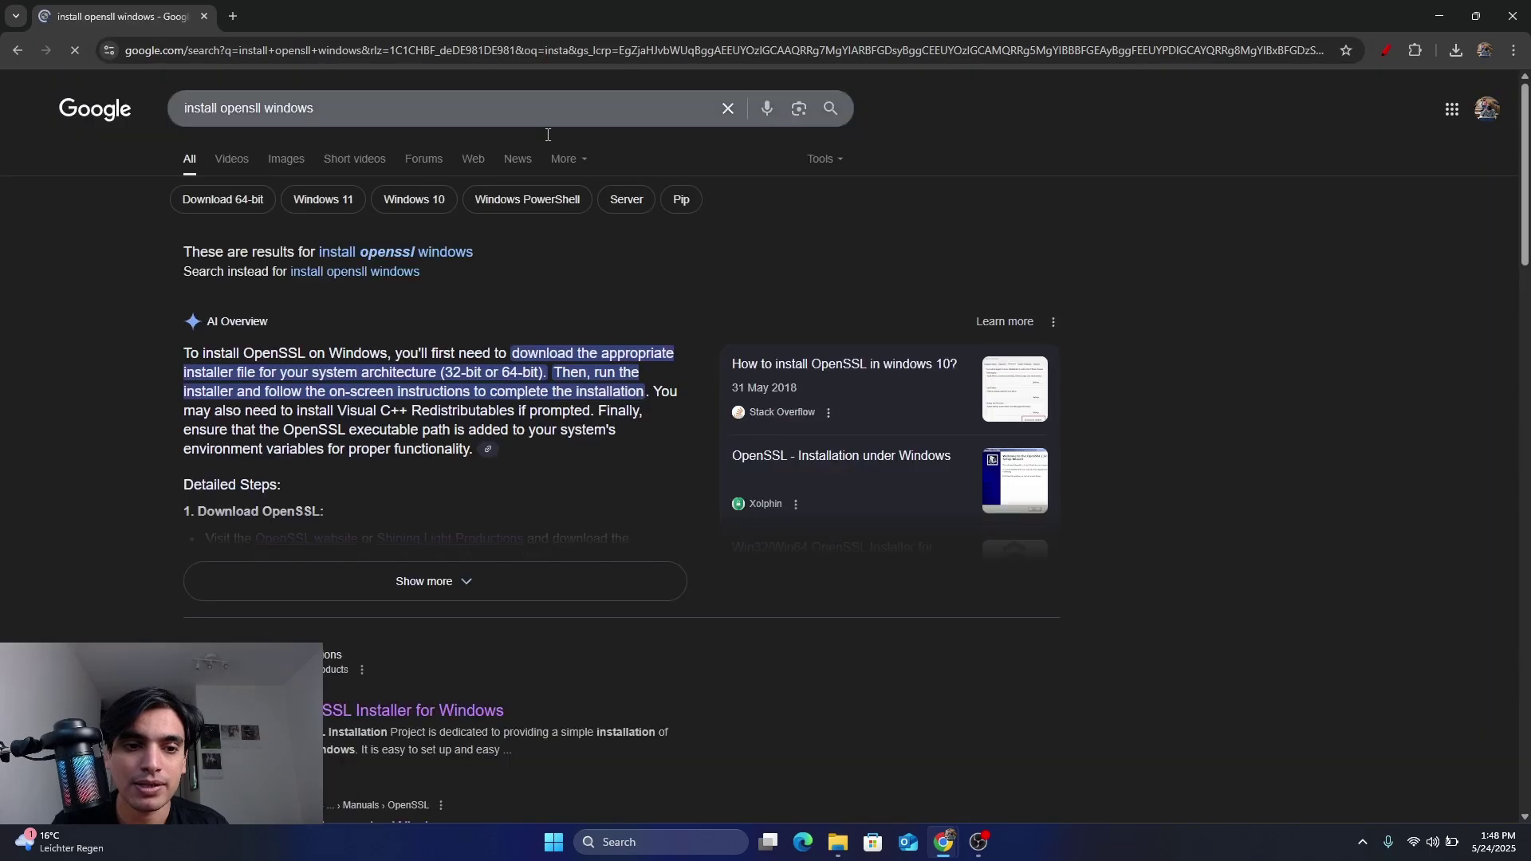
{"action": "scroll", "coordinate": [457, 390], "scroll_direction": "down", "scroll_amount": 2}
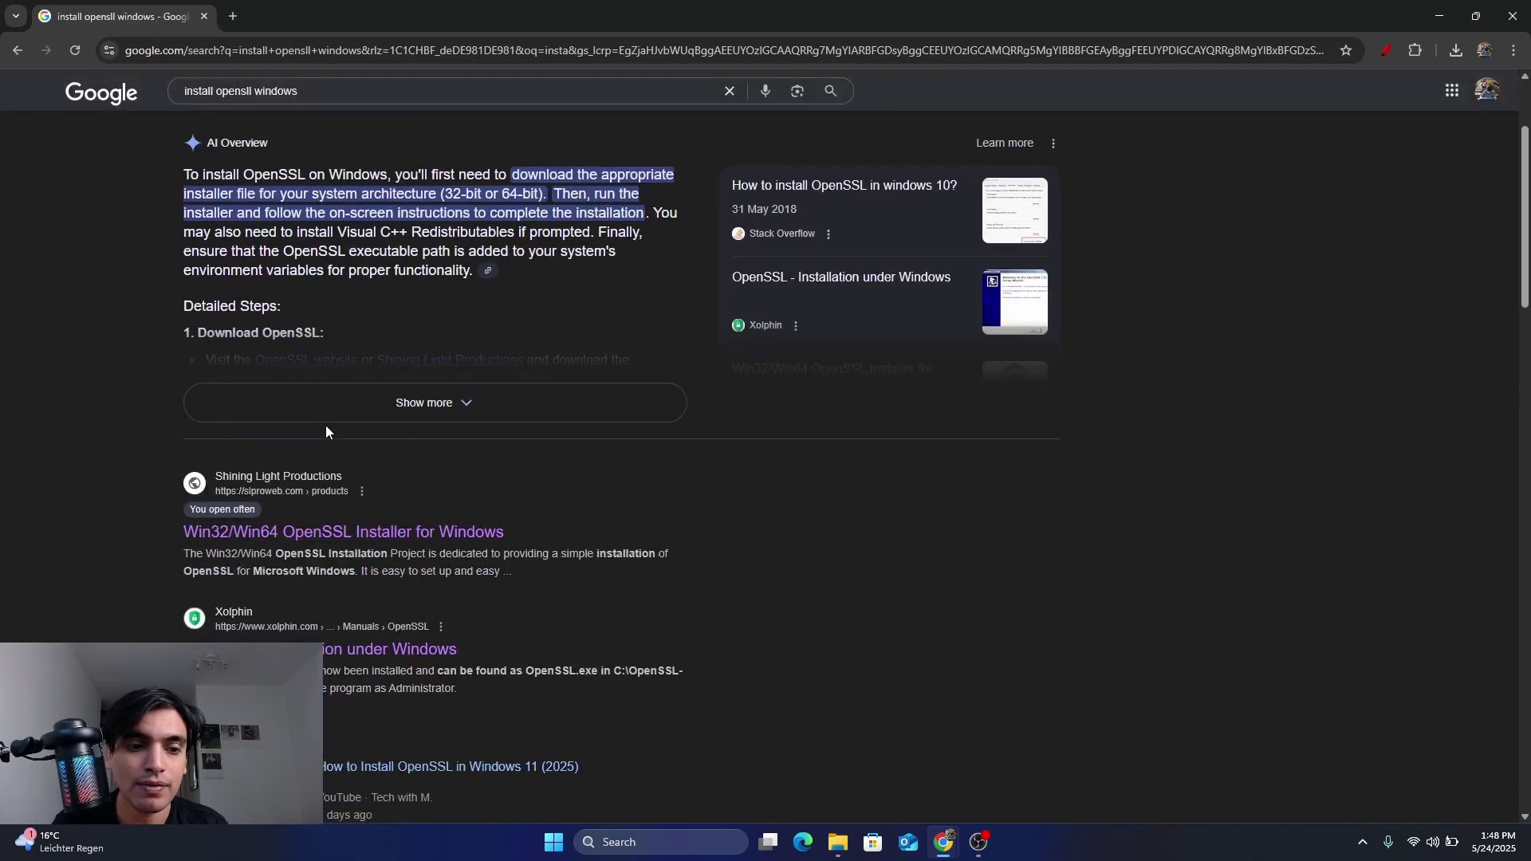
{"action": "left_click", "coordinate": [319, 532]}
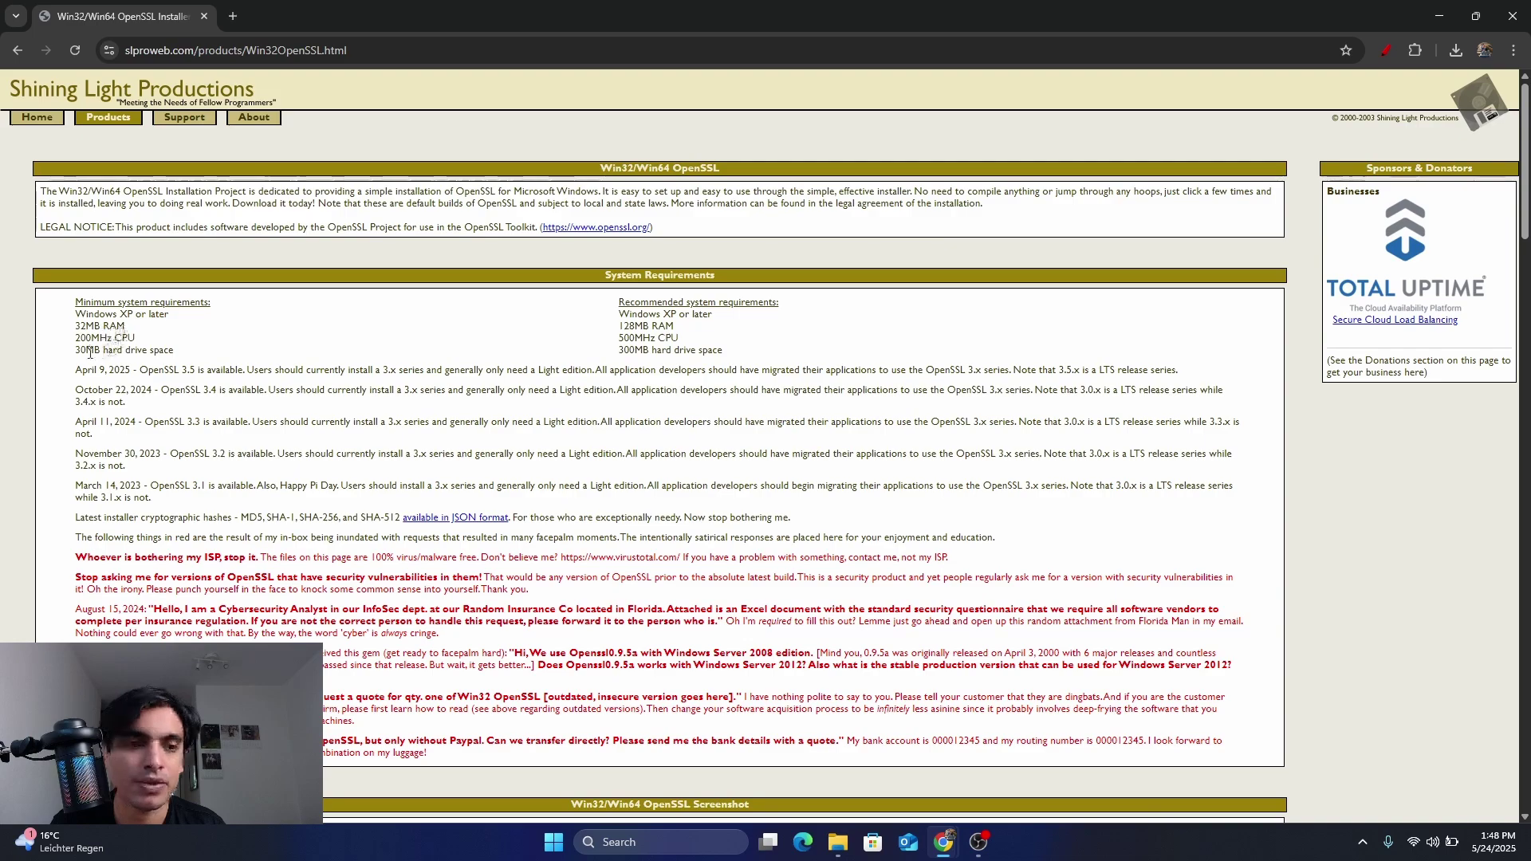
Highlight the system requirements and the version 3.5 note from April 9, 2025
{"action": "left_click_drag", "start_coordinate": [75, 350], "coordinate": [166, 352]}
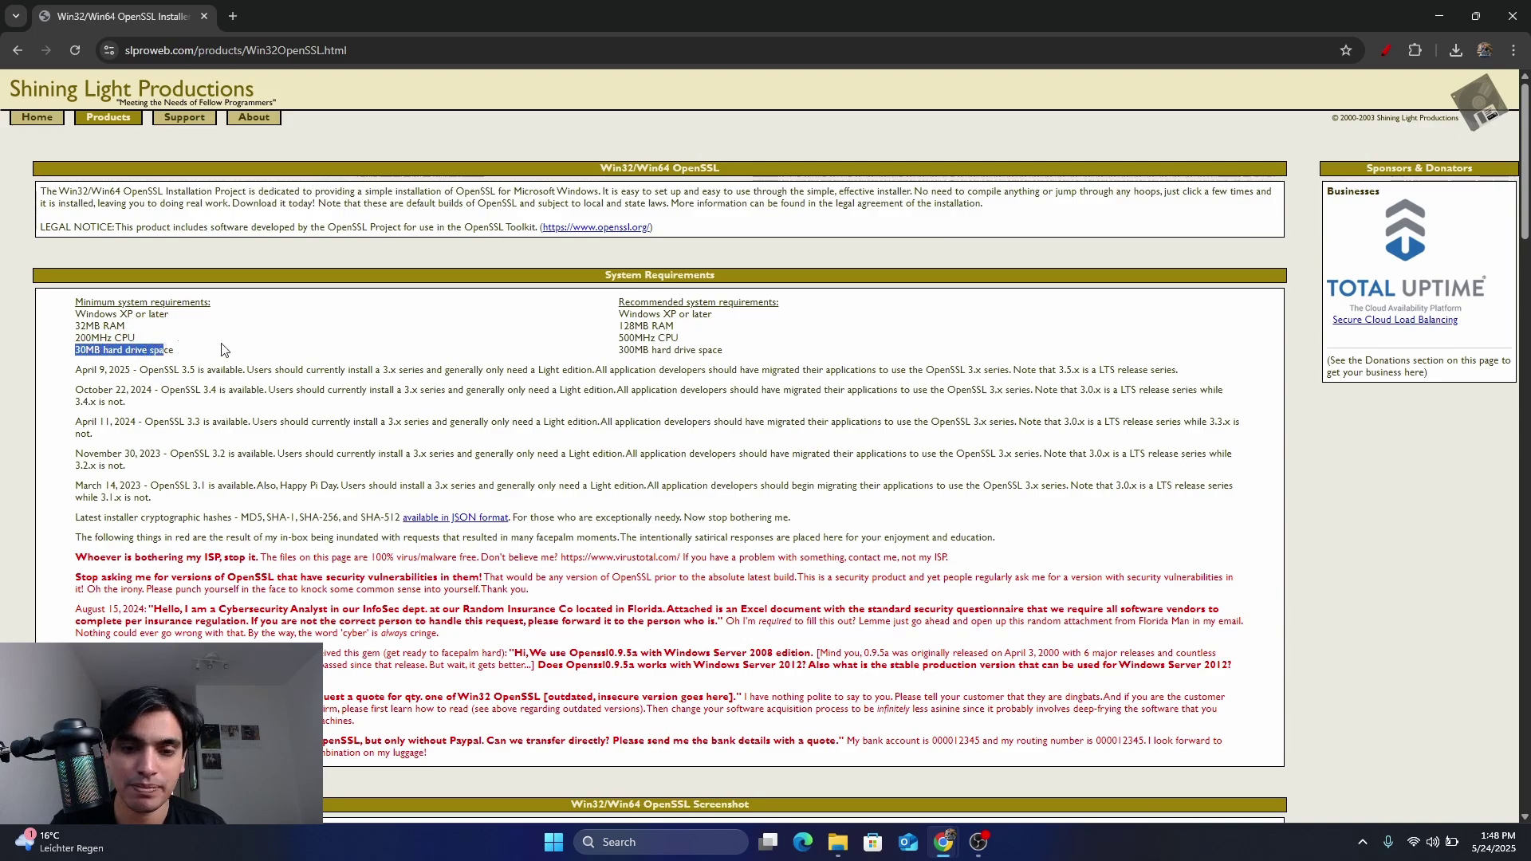
{"action": "left_click", "coordinate": [204, 352]}
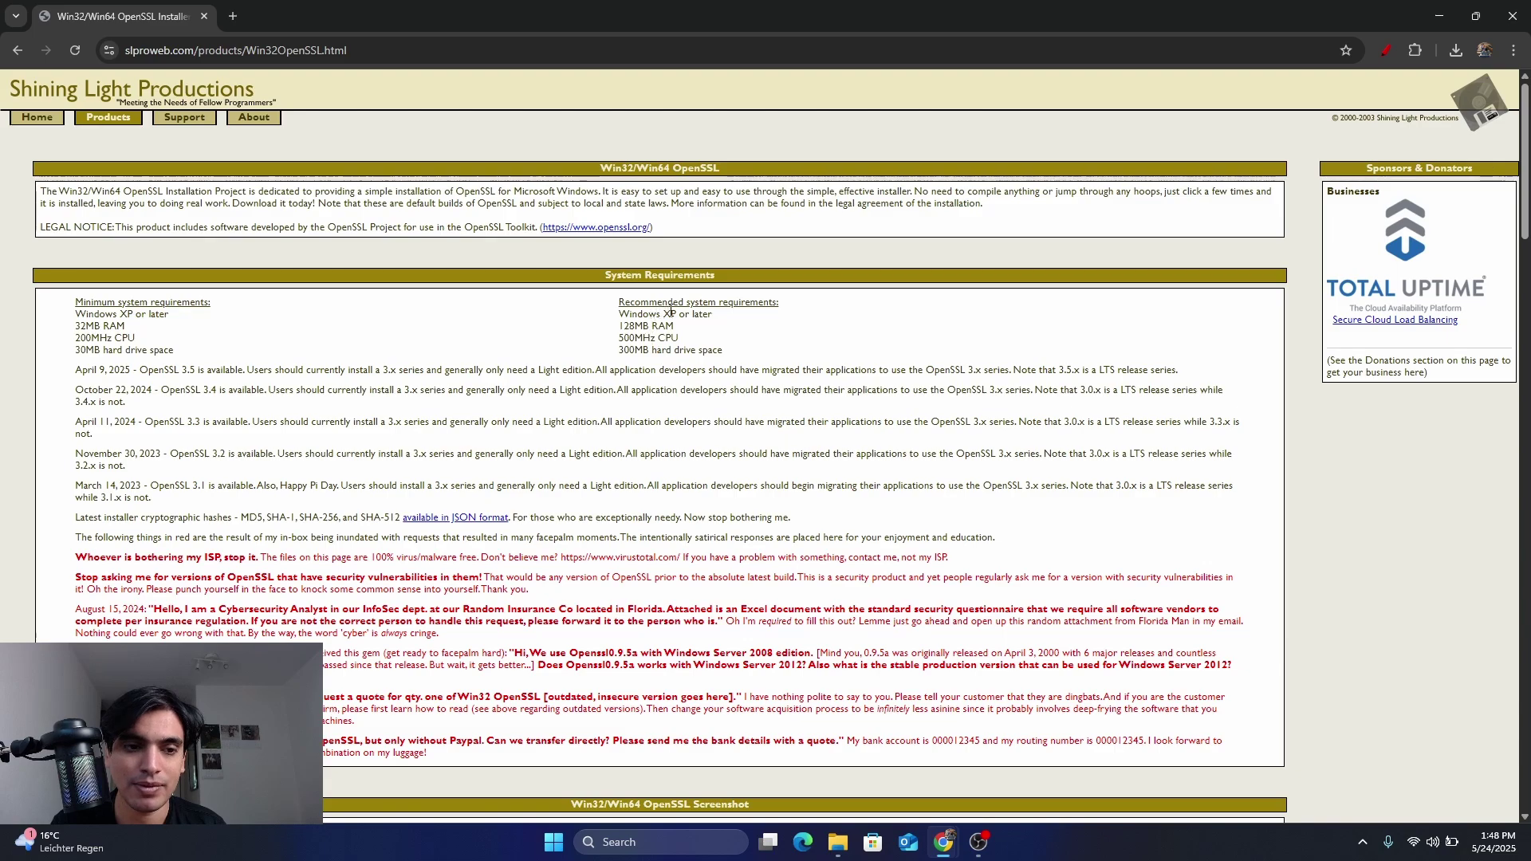
{"action": "left_click_drag", "start_coordinate": [67, 377], "coordinate": [126, 371]}
{"action": "left_click", "coordinate": [151, 355]}
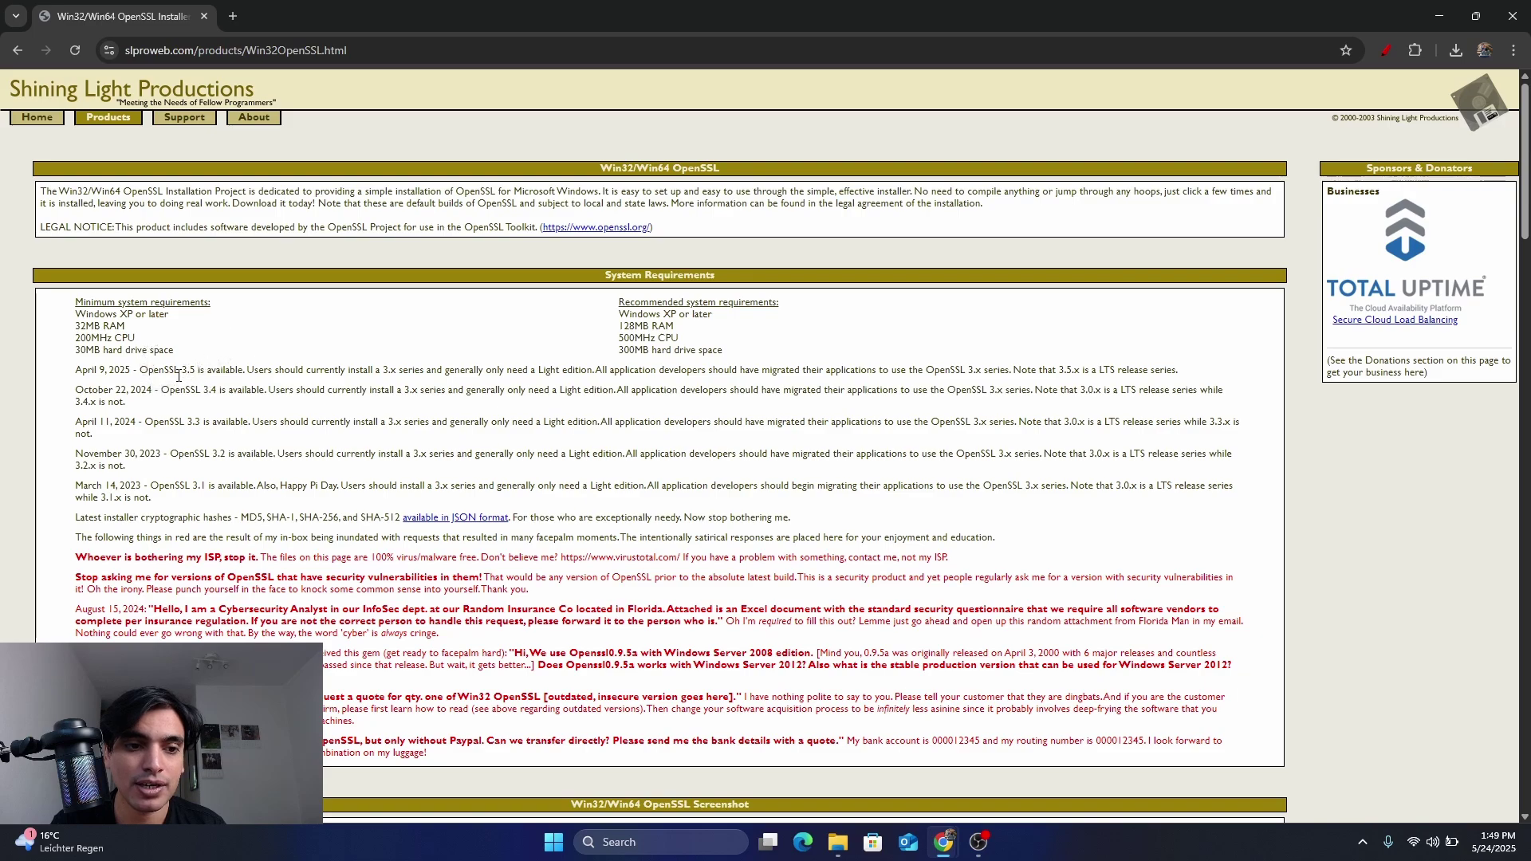
{"action": "left_click_drag", "start_coordinate": [179, 375], "coordinate": [200, 365]}
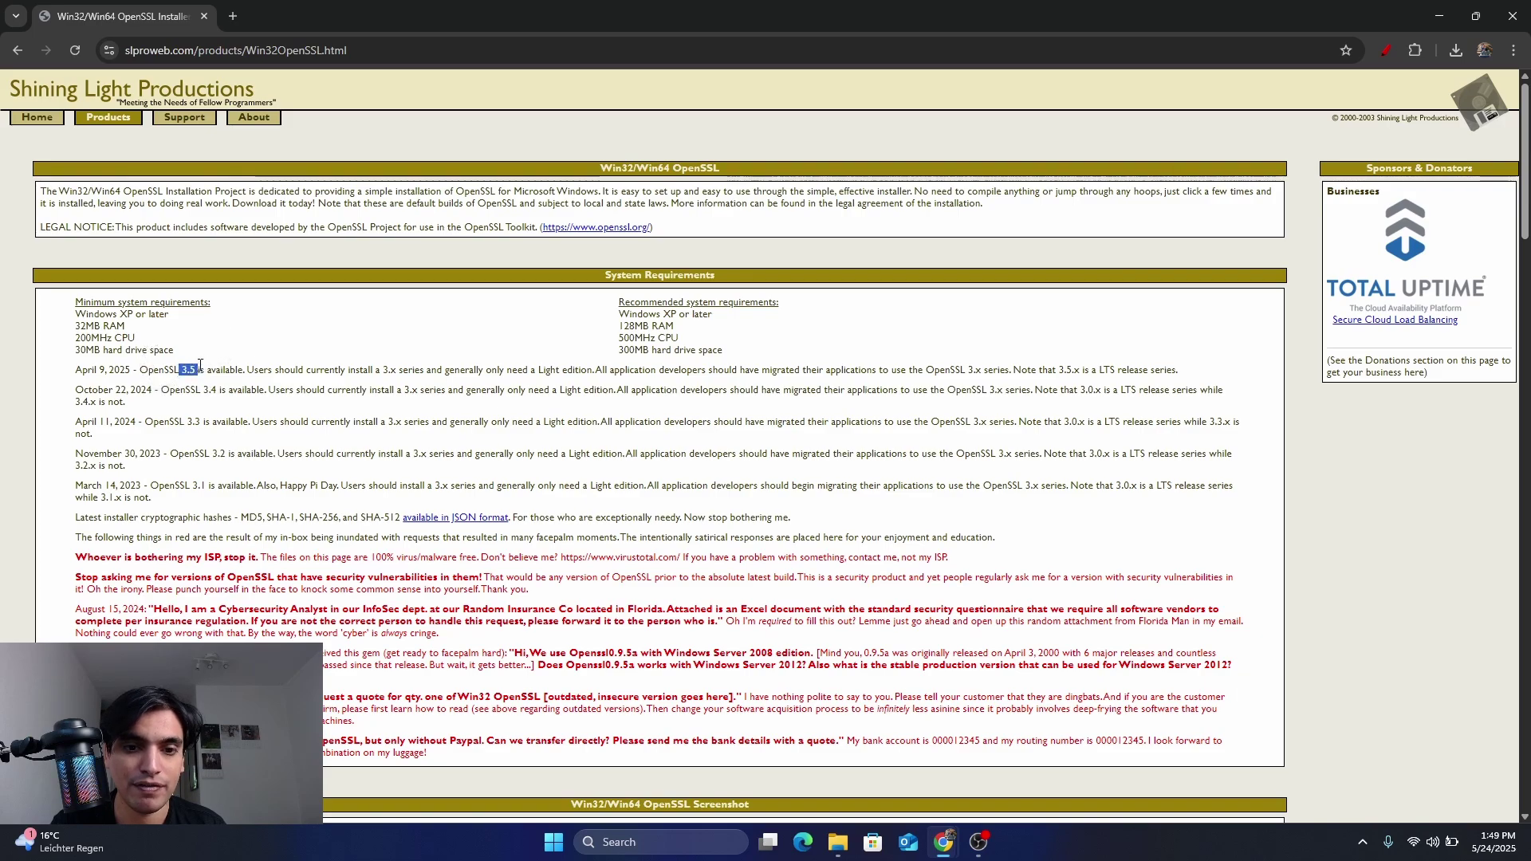
{"action": "left_click_drag", "start_coordinate": [187, 371], "coordinate": [194, 365]}
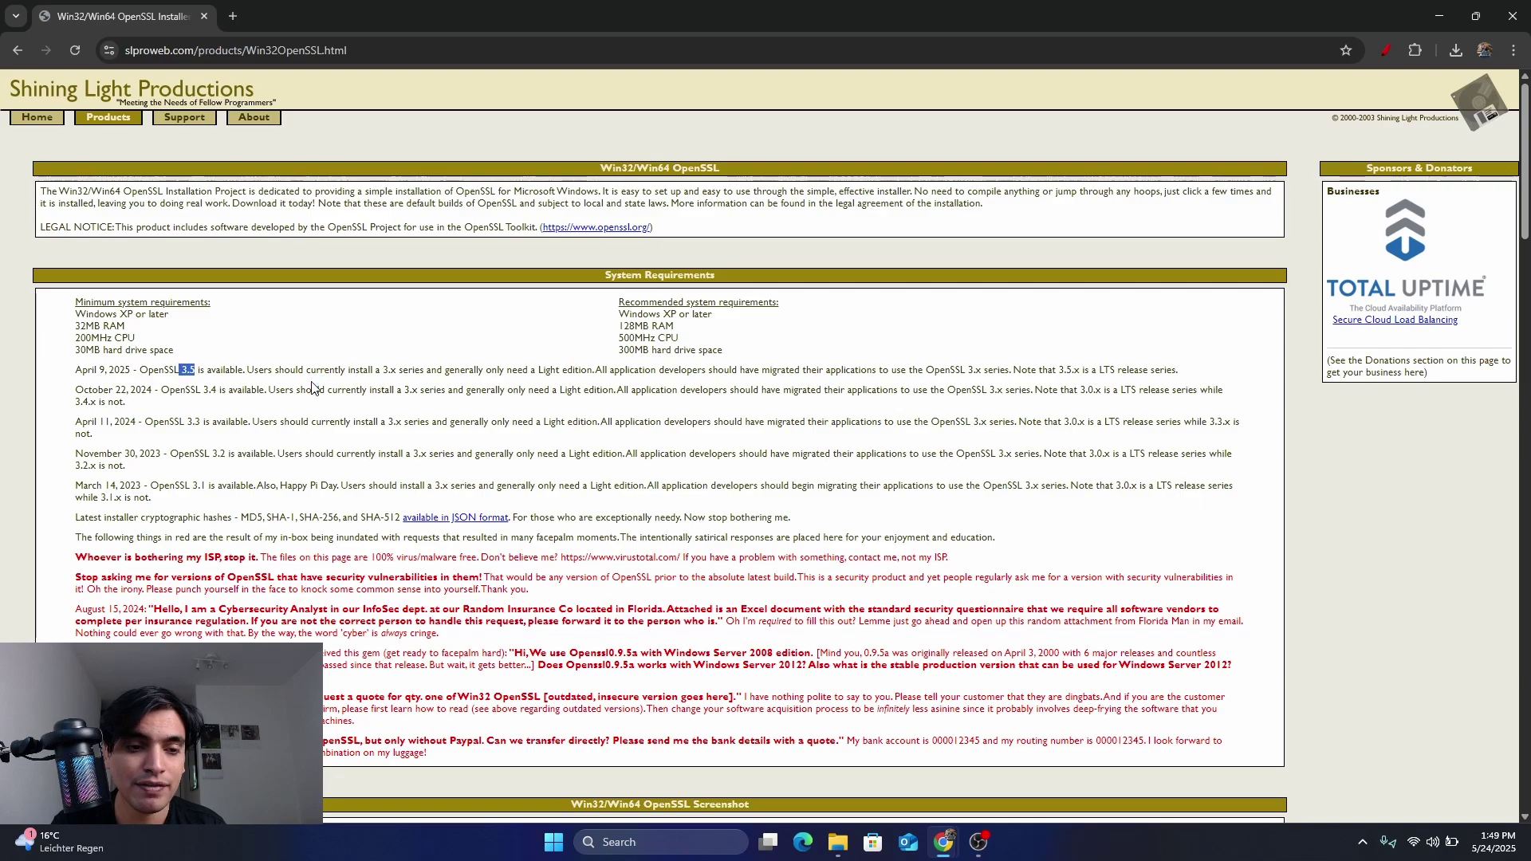
Download the Win64 OpenSSL v3.5.0 EXE installer from the download table and check download history
{"action": "scroll", "coordinate": [314, 383], "scroll_direction": "down", "scroll_amount": 5}
{"action": "scroll", "coordinate": [313, 383], "scroll_direction": "down", "scroll_amount": 3}
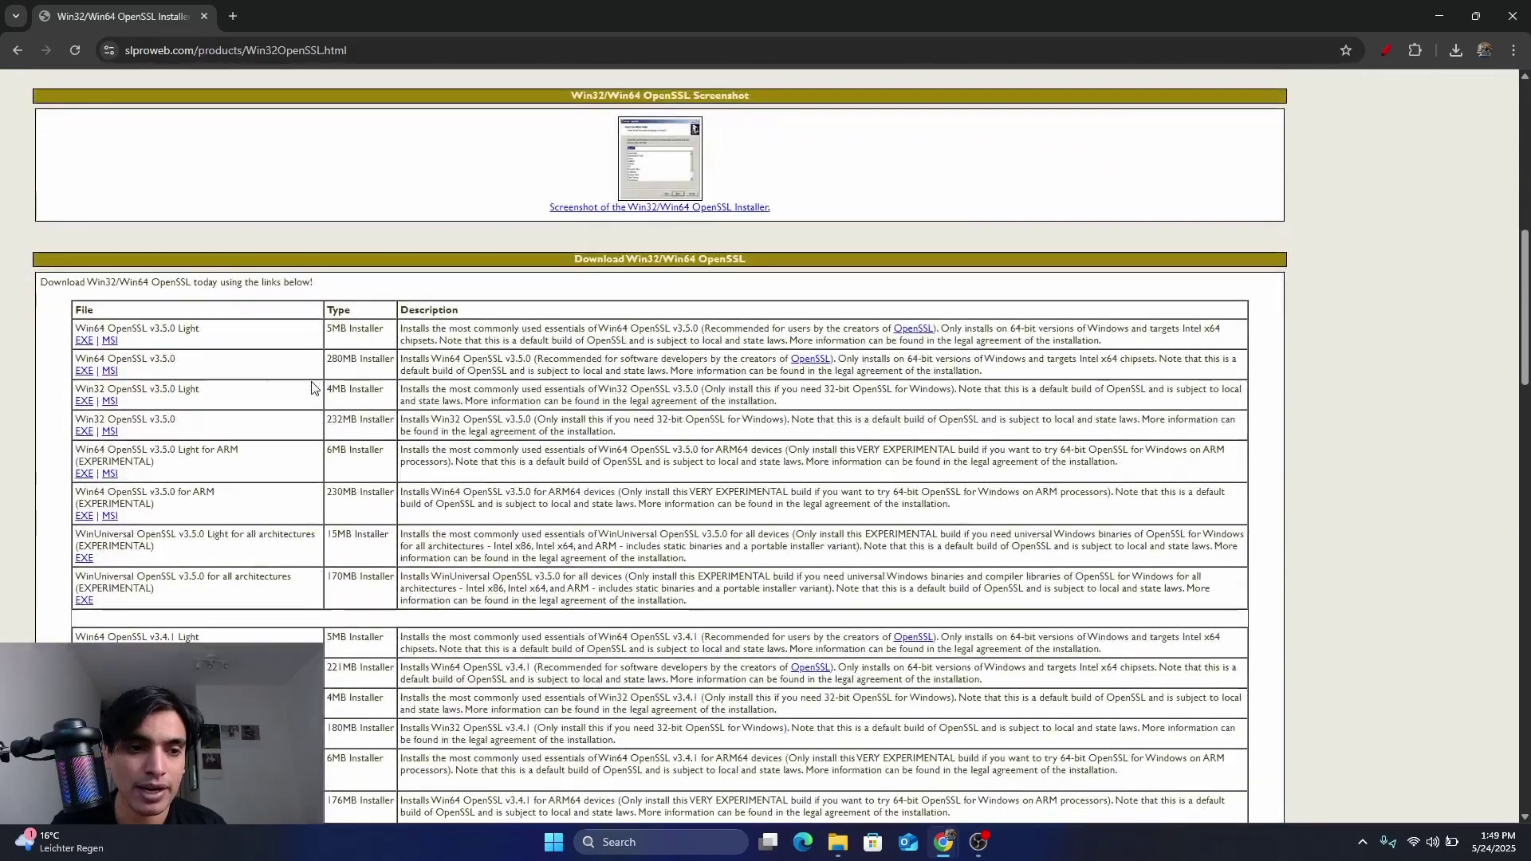
{"action": "left_click_drag", "start_coordinate": [159, 361], "coordinate": [186, 363]}
{"action": "left_click", "coordinate": [184, 362]}
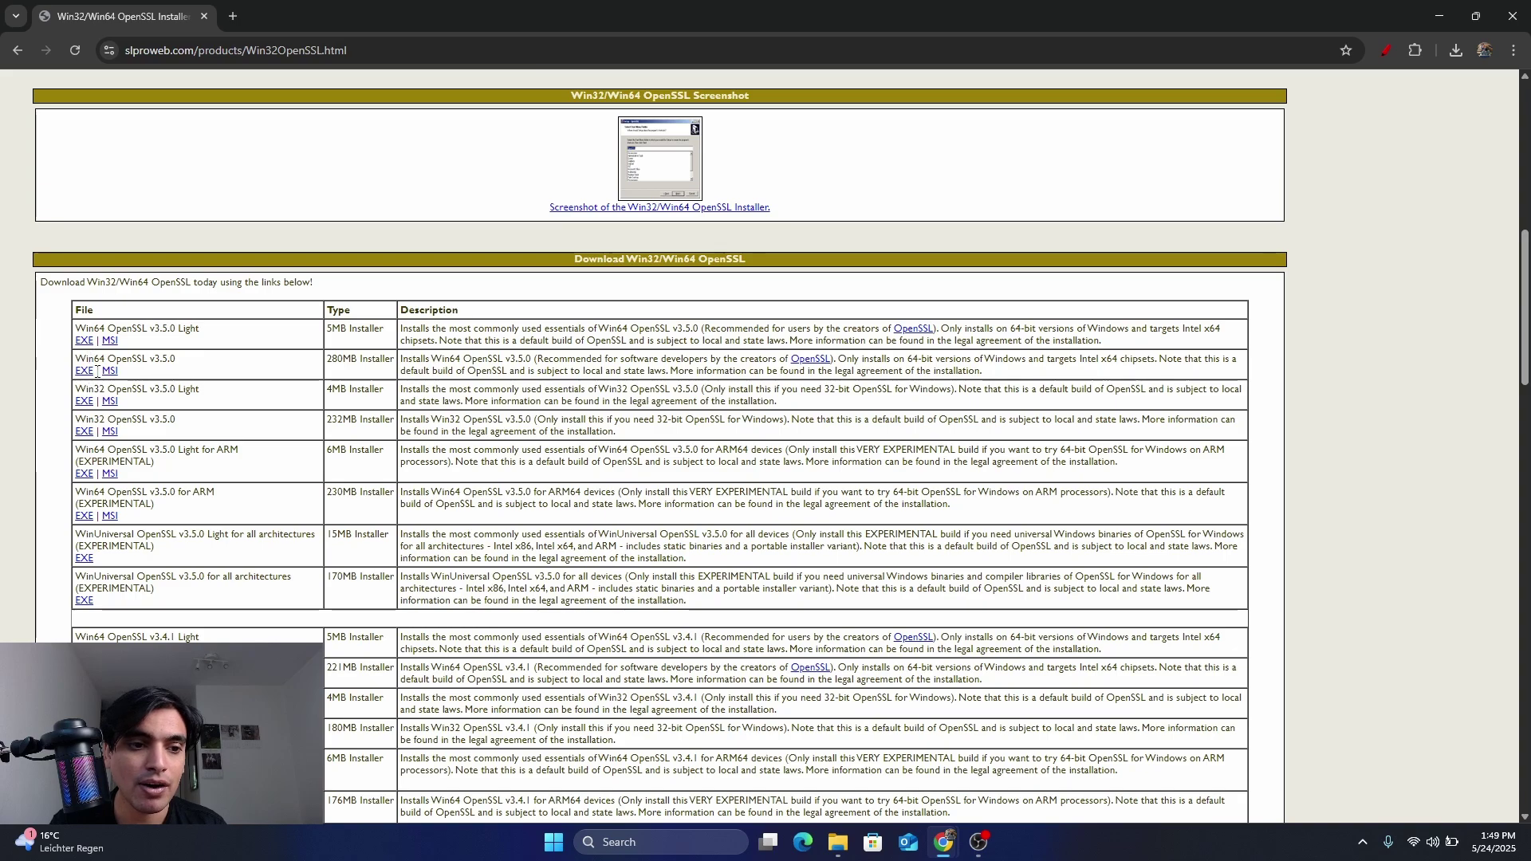
{"action": "left_click_drag", "start_coordinate": [105, 359], "coordinate": [76, 365]}
{"action": "left_click", "coordinate": [70, 369]}
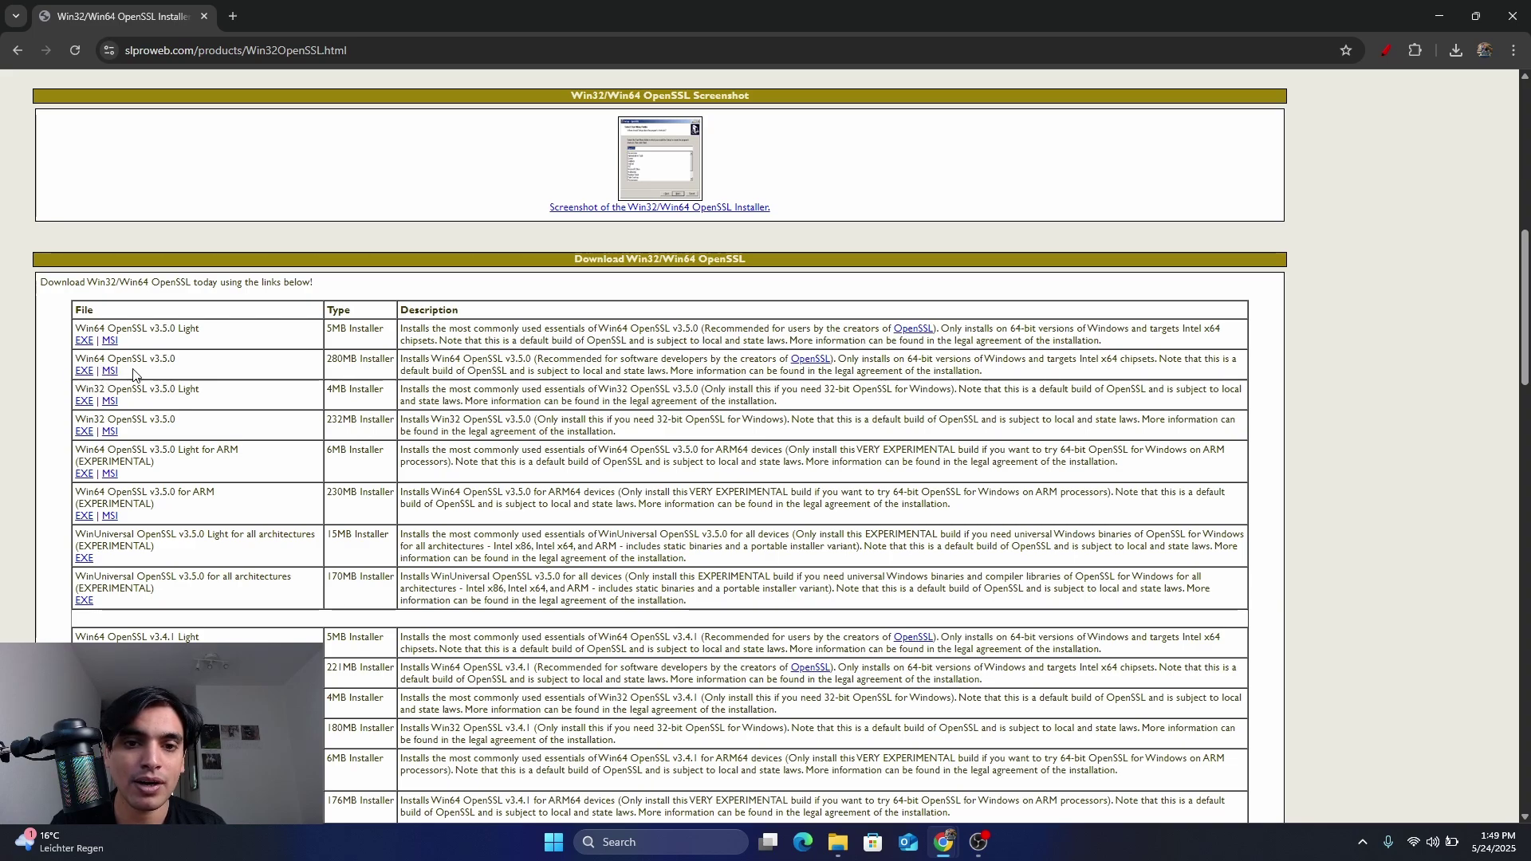
{"action": "left_click", "coordinate": [83, 372]}
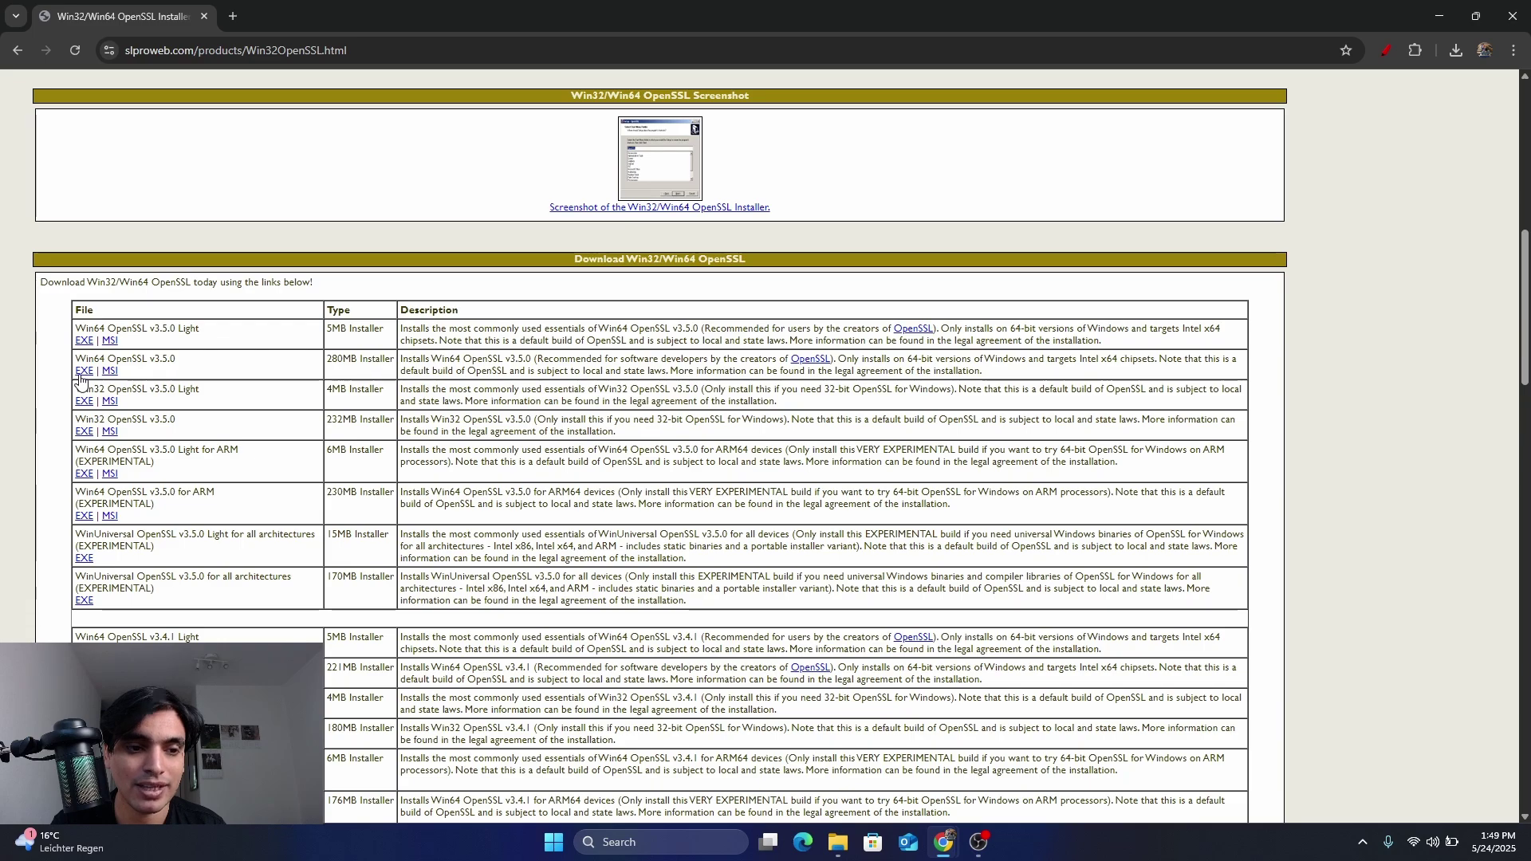
{"action": "left_click", "coordinate": [1450, 53]}
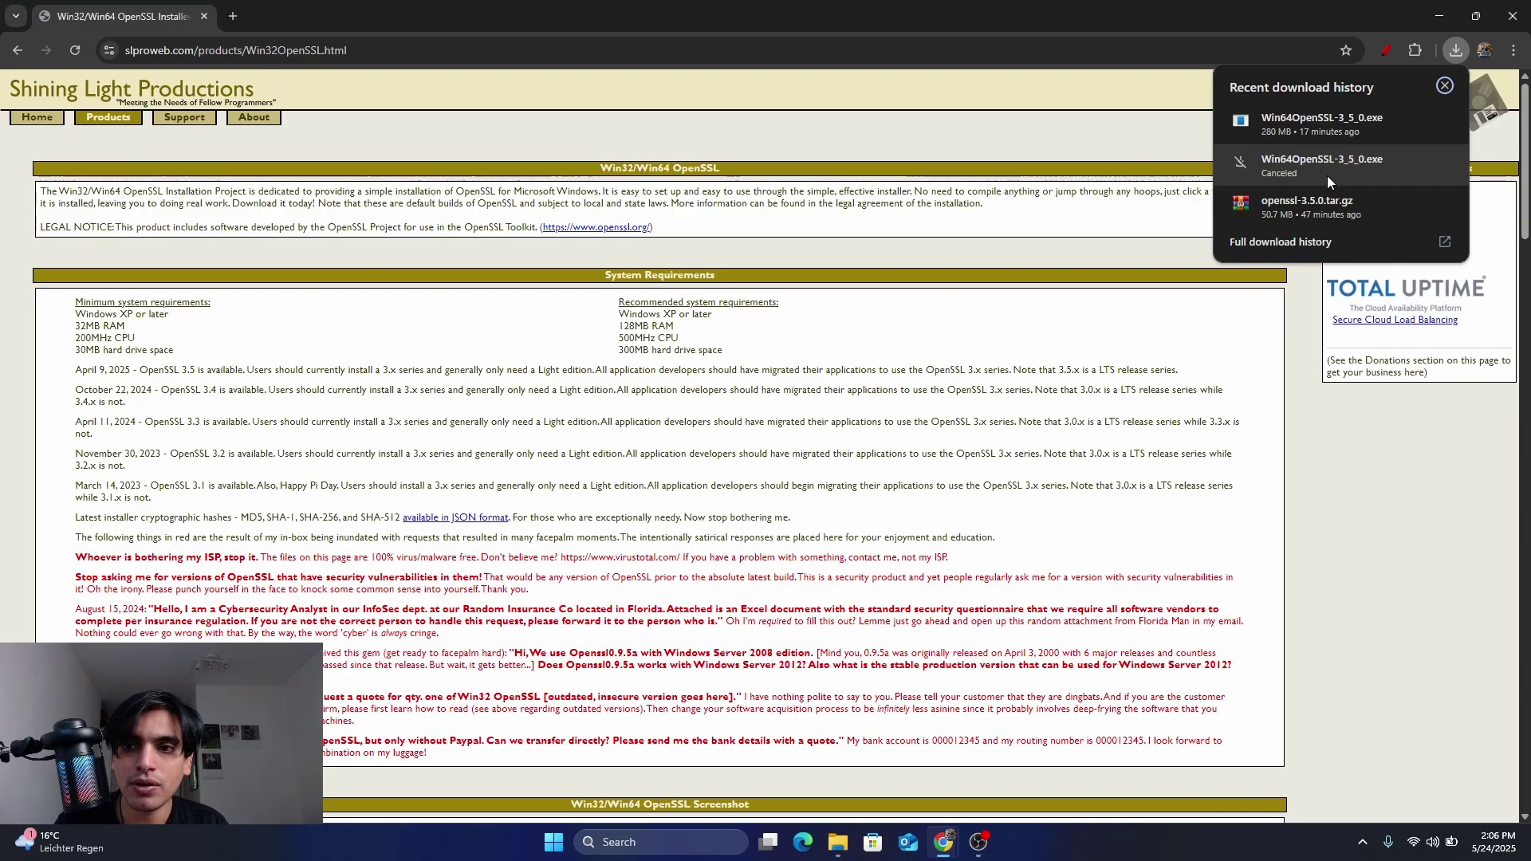
Run the downloaded Win64OpenSSL-3_5_0.exe installer from Chrome's downloads list
{"action": "left_click", "coordinate": [1312, 121]}
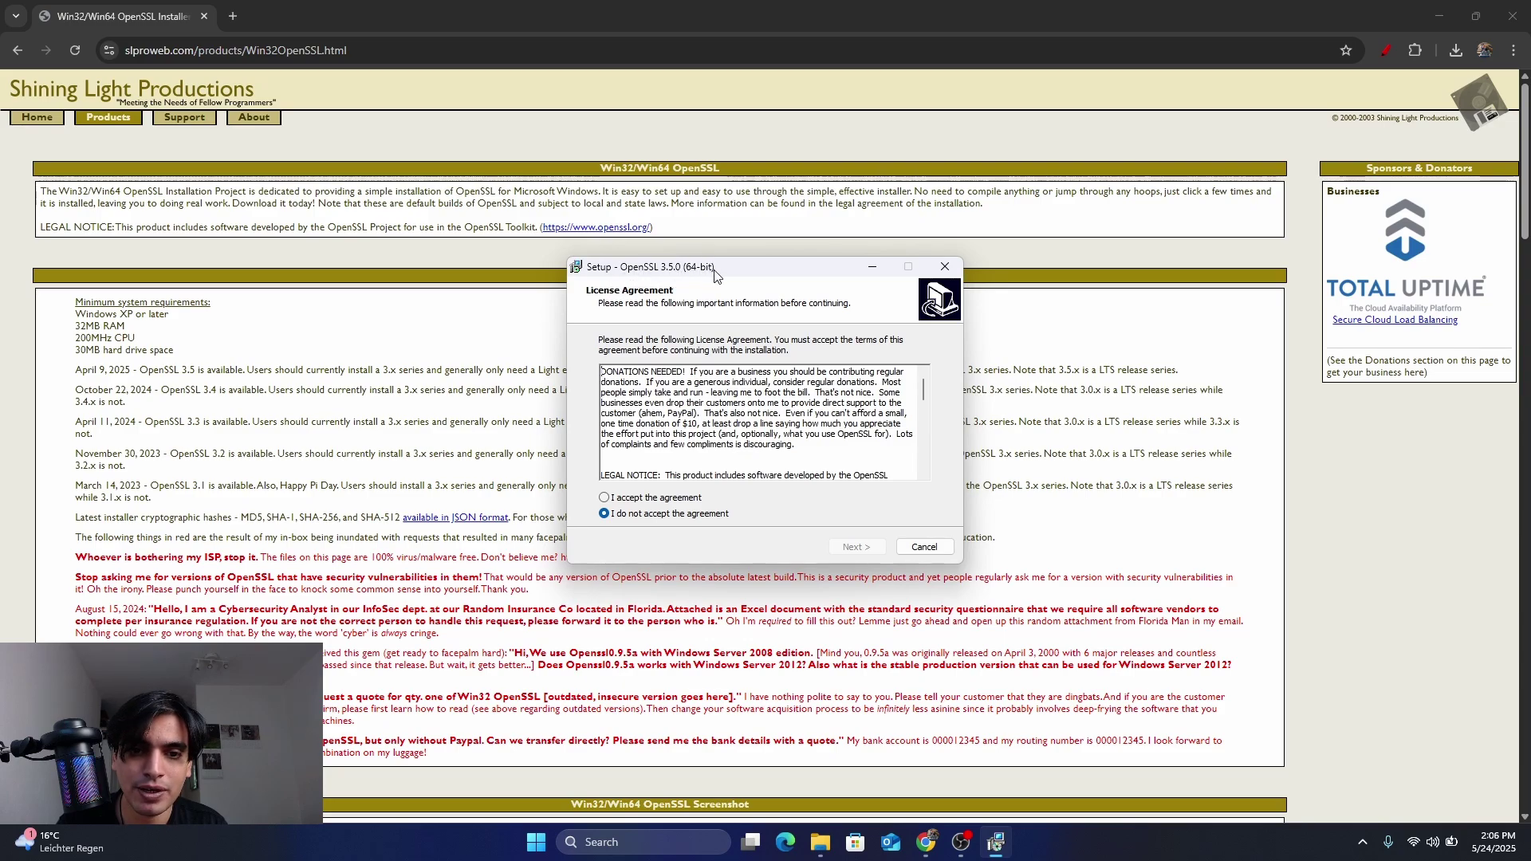
Accept the license and install OpenSSL 3.5.0 to the default folder, DLLs in the Windows system directory
{"action": "left_click", "coordinate": [605, 498]}
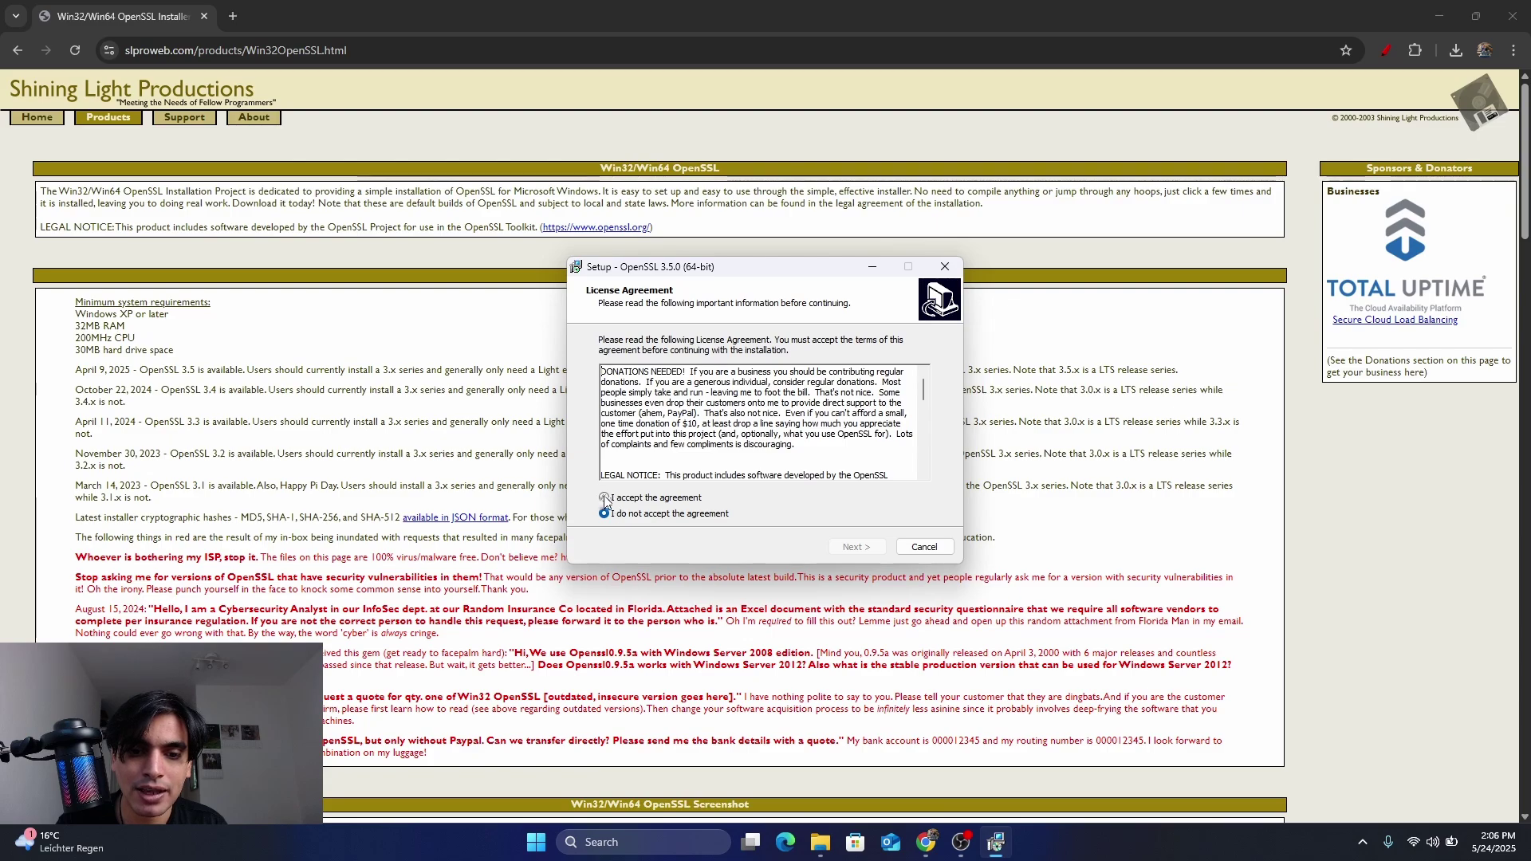
{"action": "left_click", "coordinate": [856, 546]}
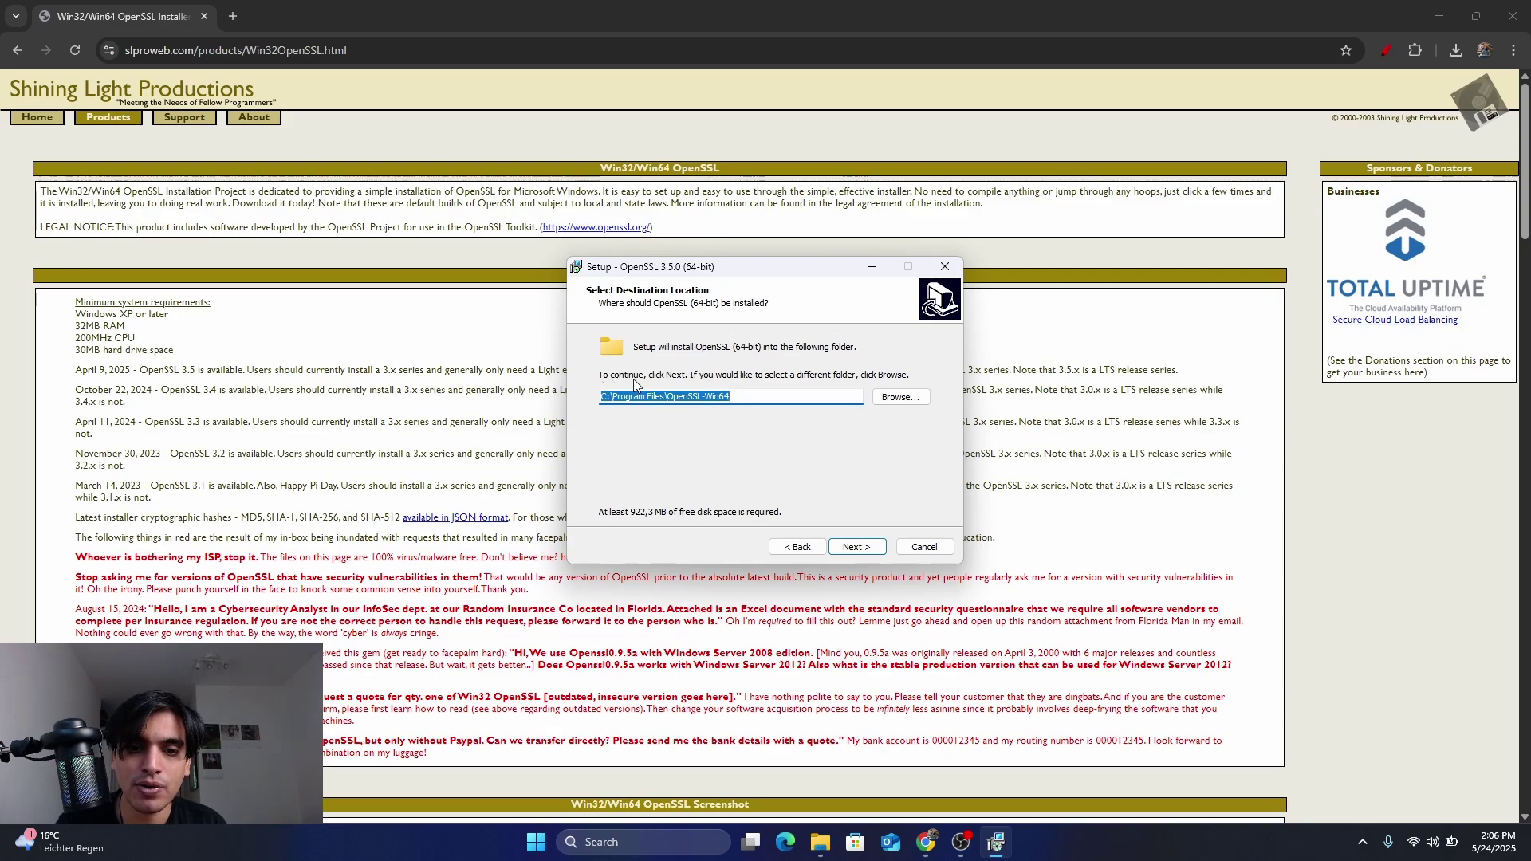
{"action": "left_click", "coordinate": [856, 547]}
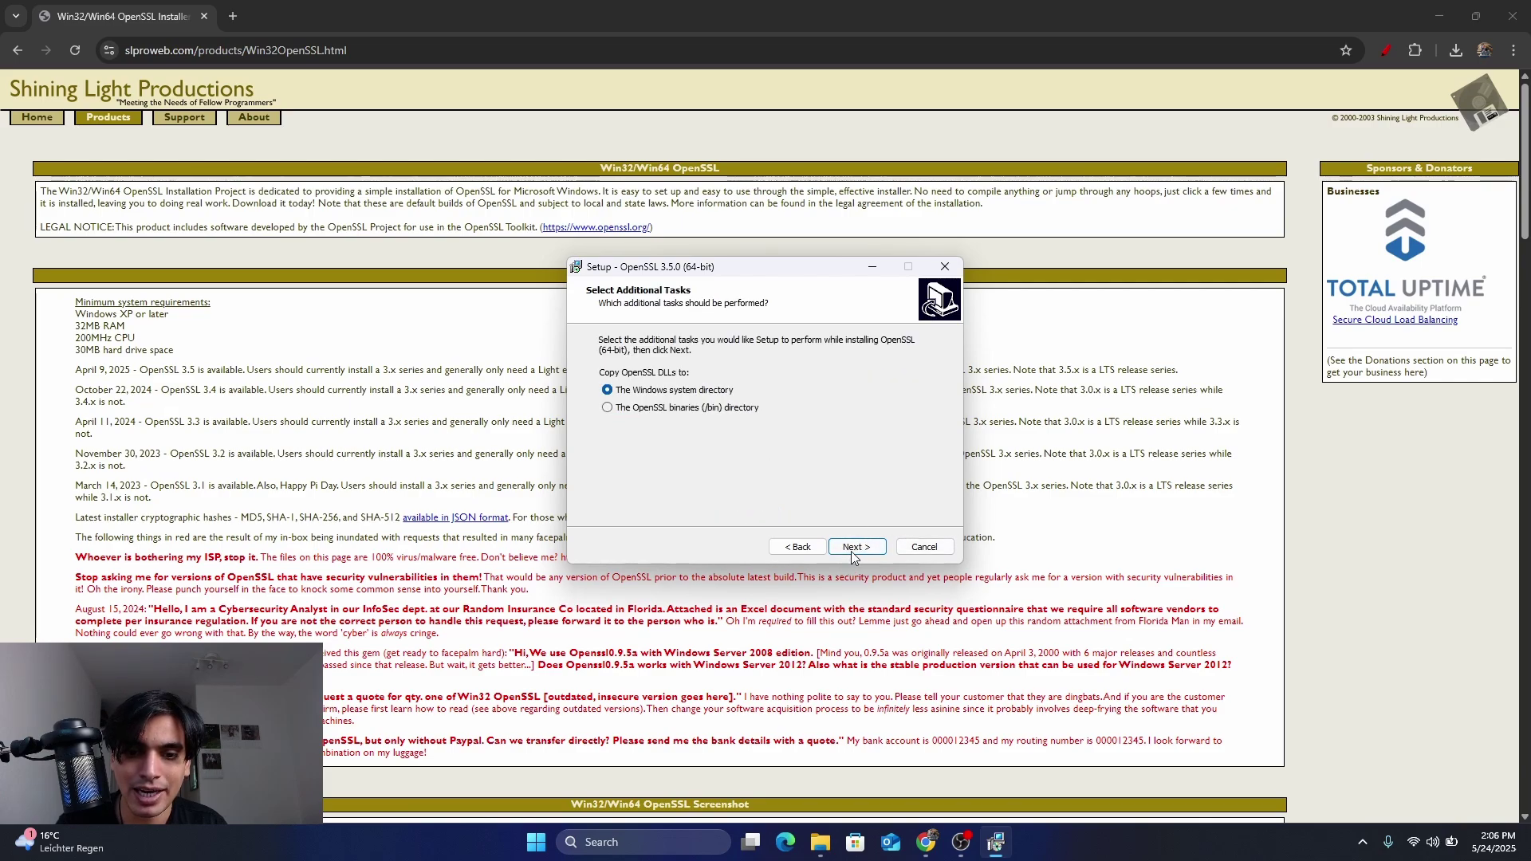
{"action": "left_click", "coordinate": [855, 549]}
{"action": "left_click", "coordinate": [855, 550]}
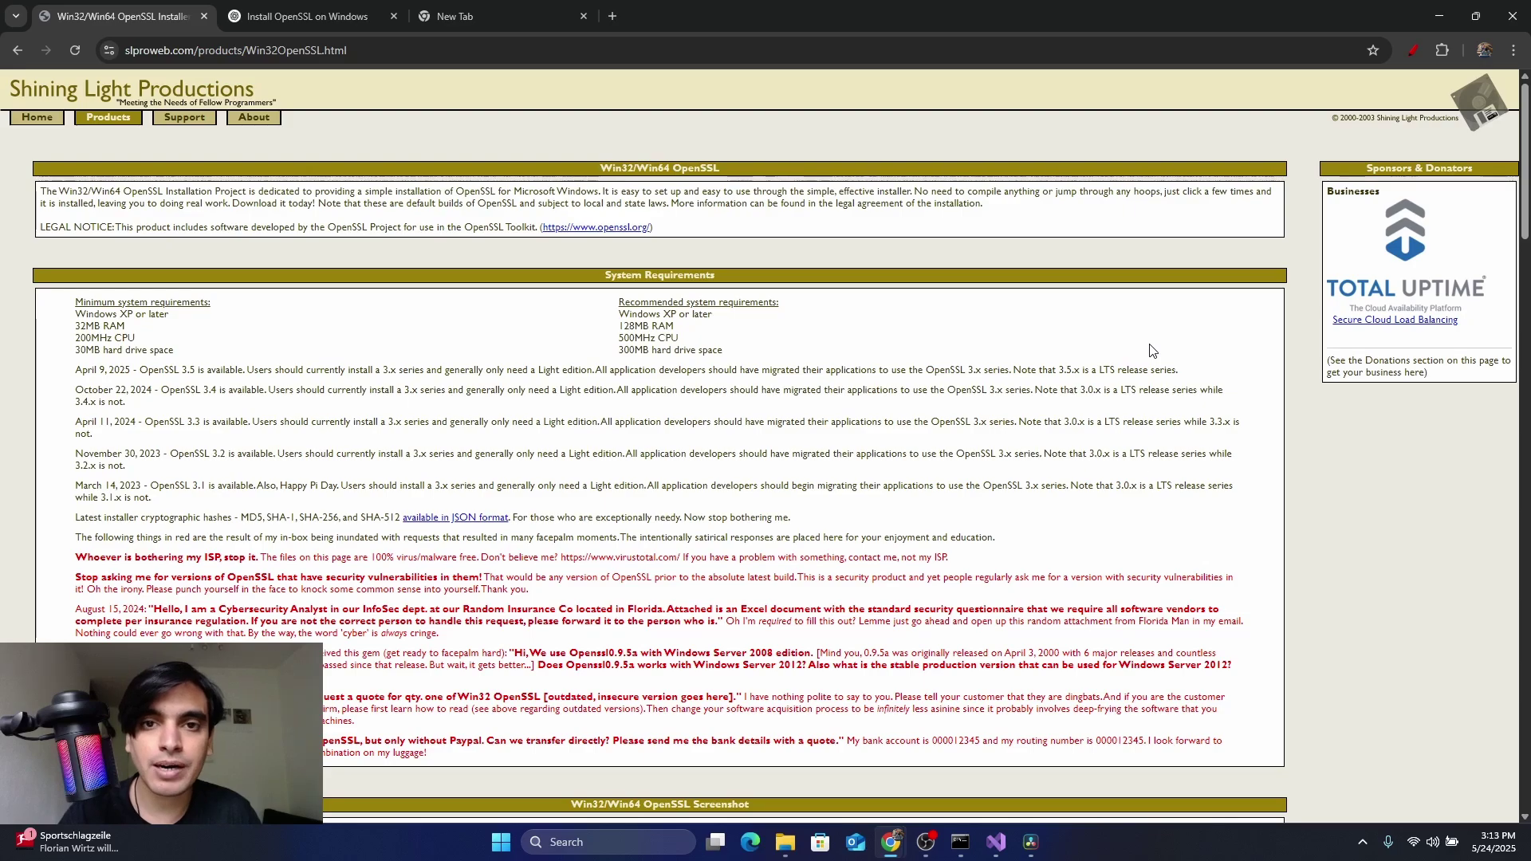
Run 'openssl version' in an administrator Command Prompt, finding it not recognized, then open File Explorer
{"action": "key", "text": "super"}
{"action": "type", "text": "cmd"}
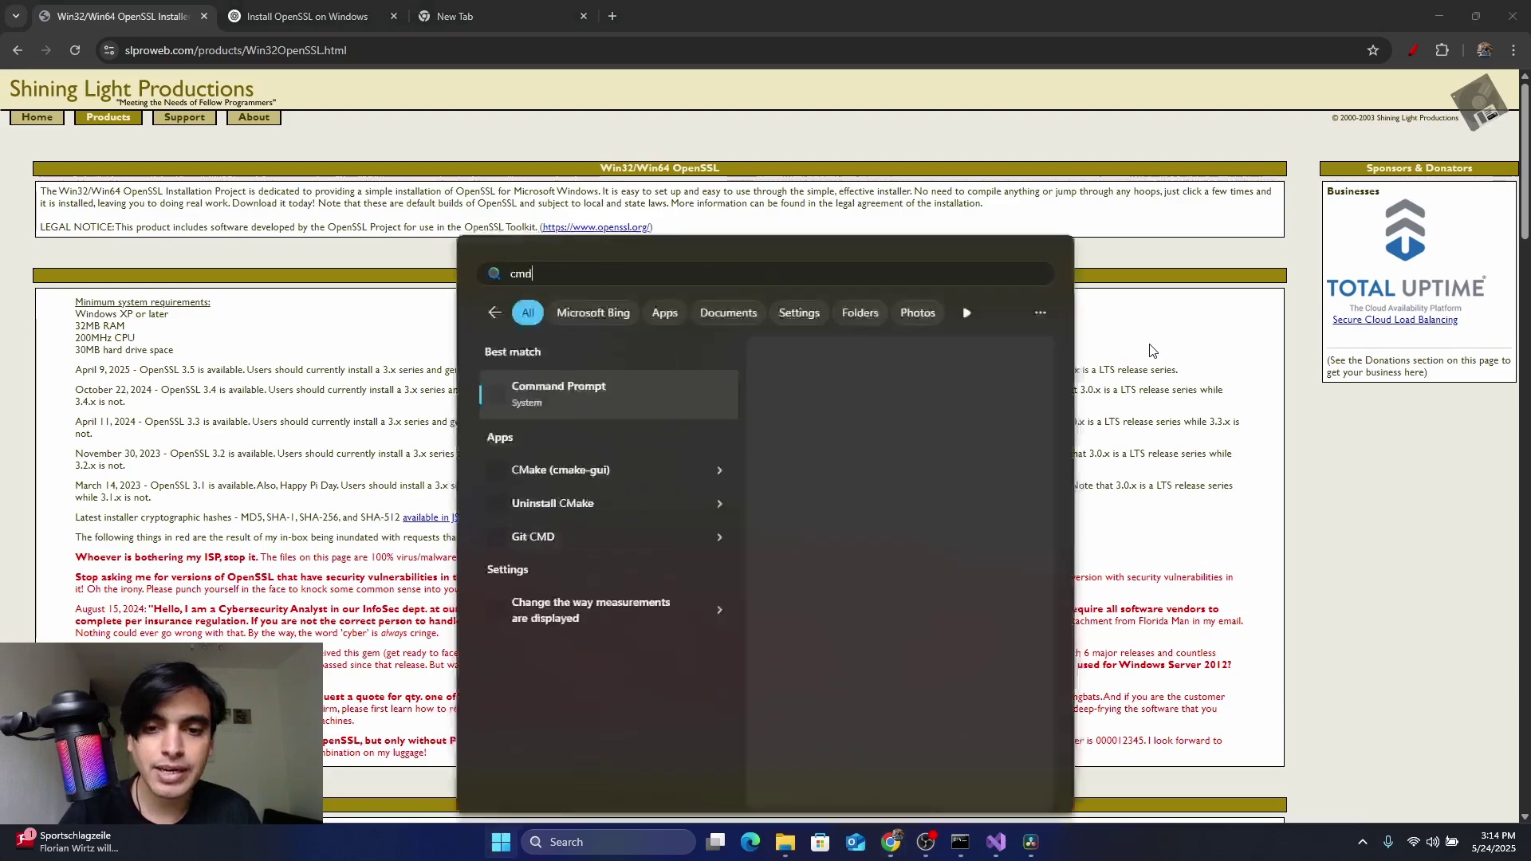
{"action": "left_click", "coordinate": [801, 534]}
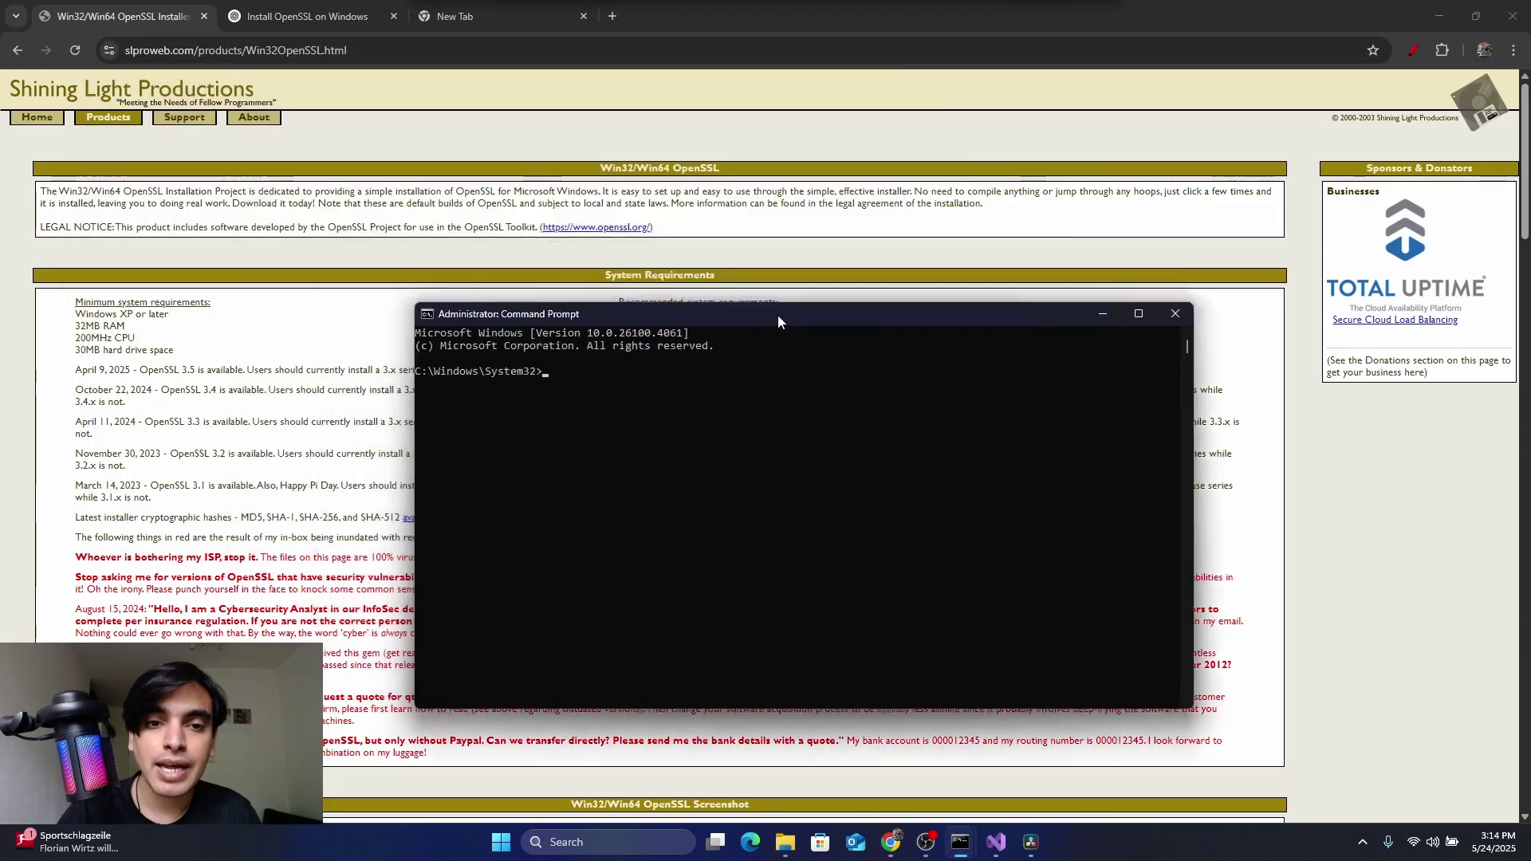
{"action": "type", "text": "open"}
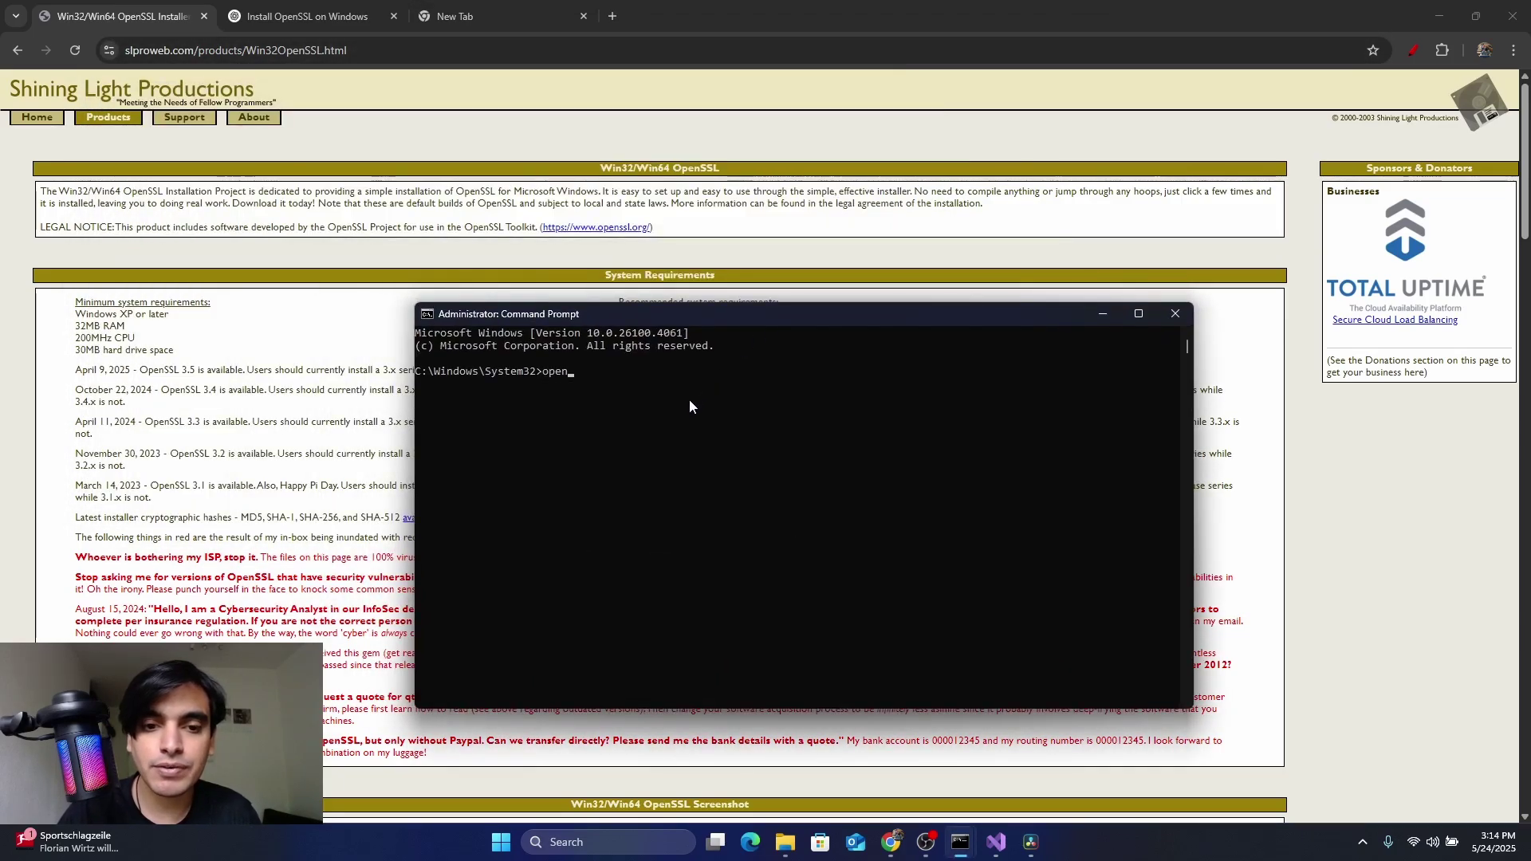
{"action": "type", "text": "ssl version"}
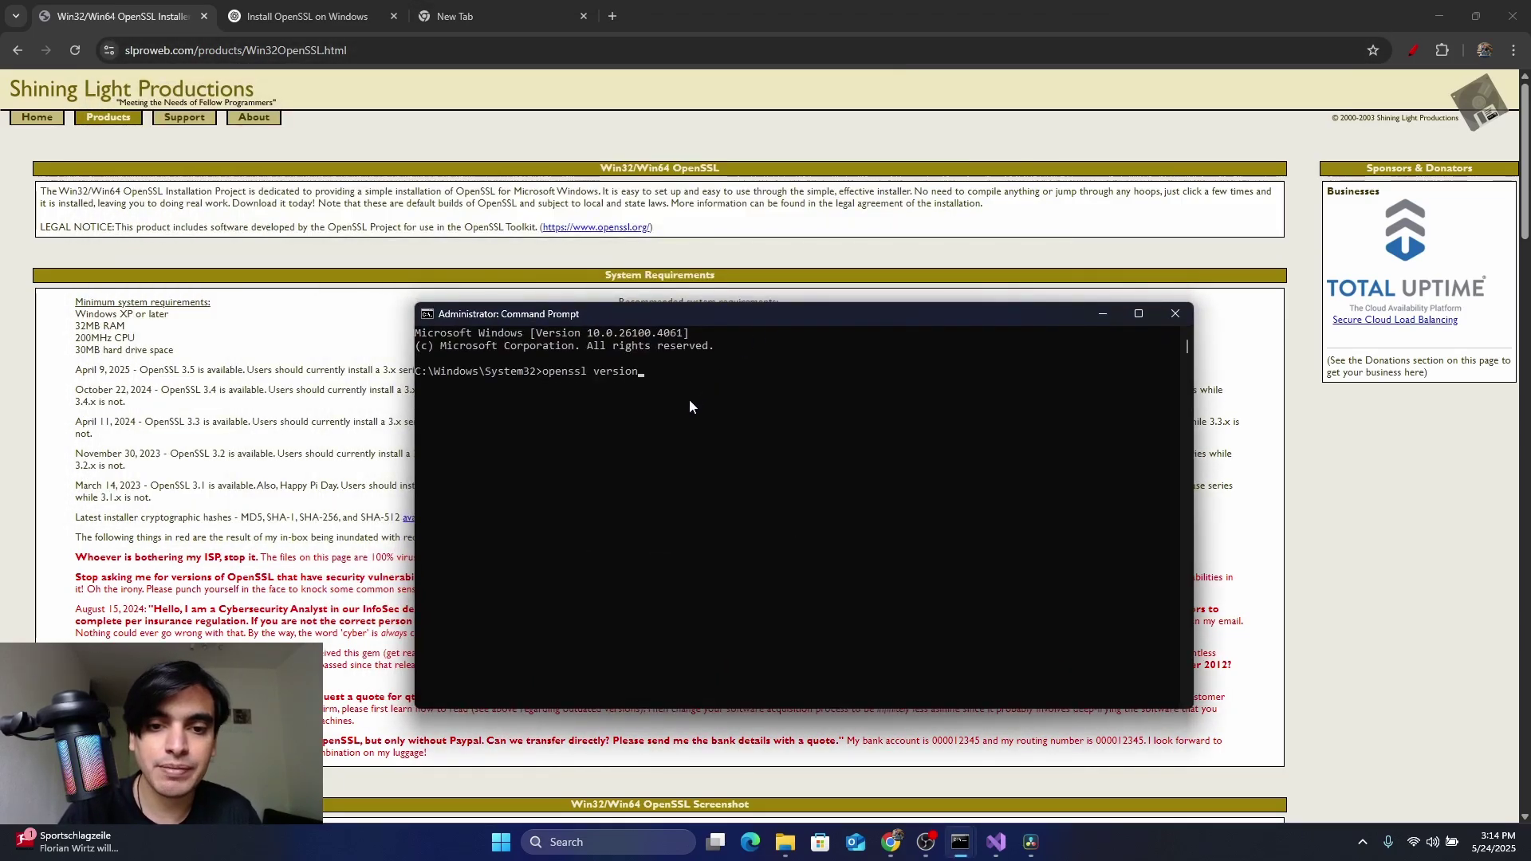
{"action": "key", "text": "Return"}
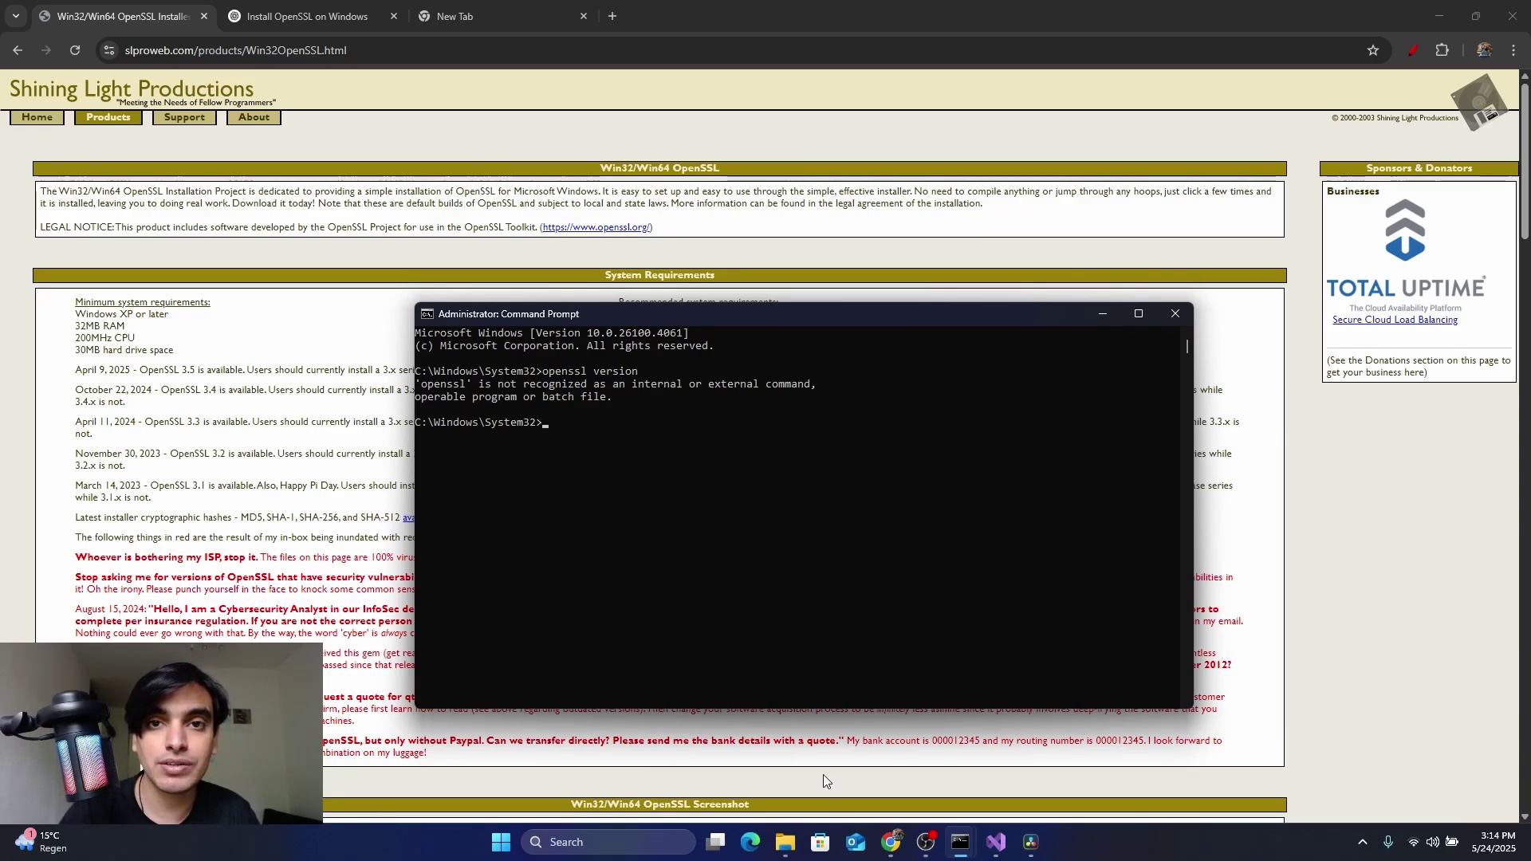
{"action": "left_click", "coordinate": [784, 842]}
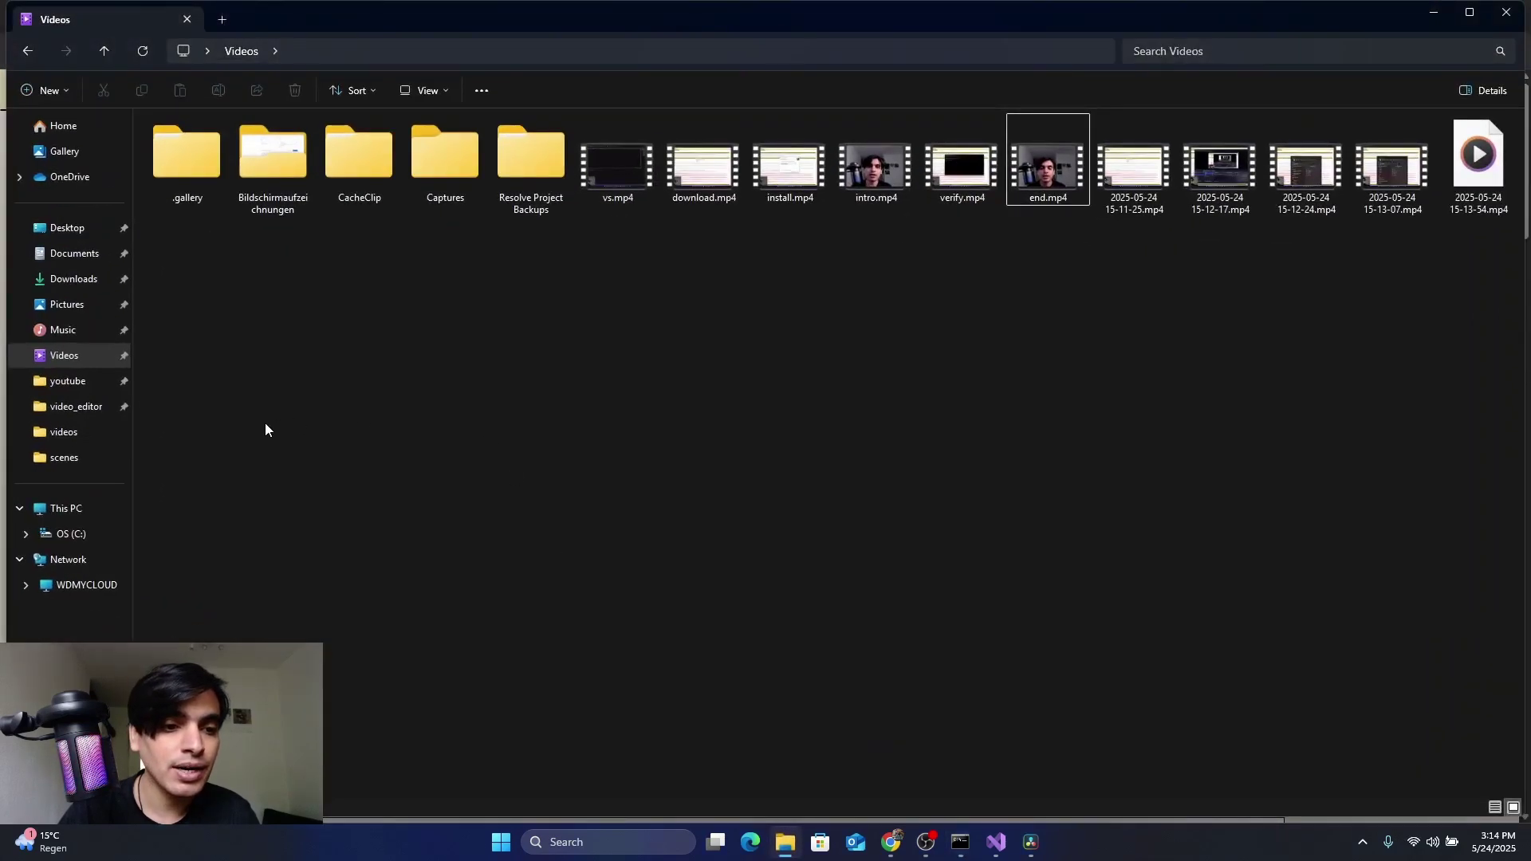
Navigate to C:\Program Files\OpenSSL-Win64\bin and reveal its full path in the address bar
{"action": "left_click", "coordinate": [70, 535]}
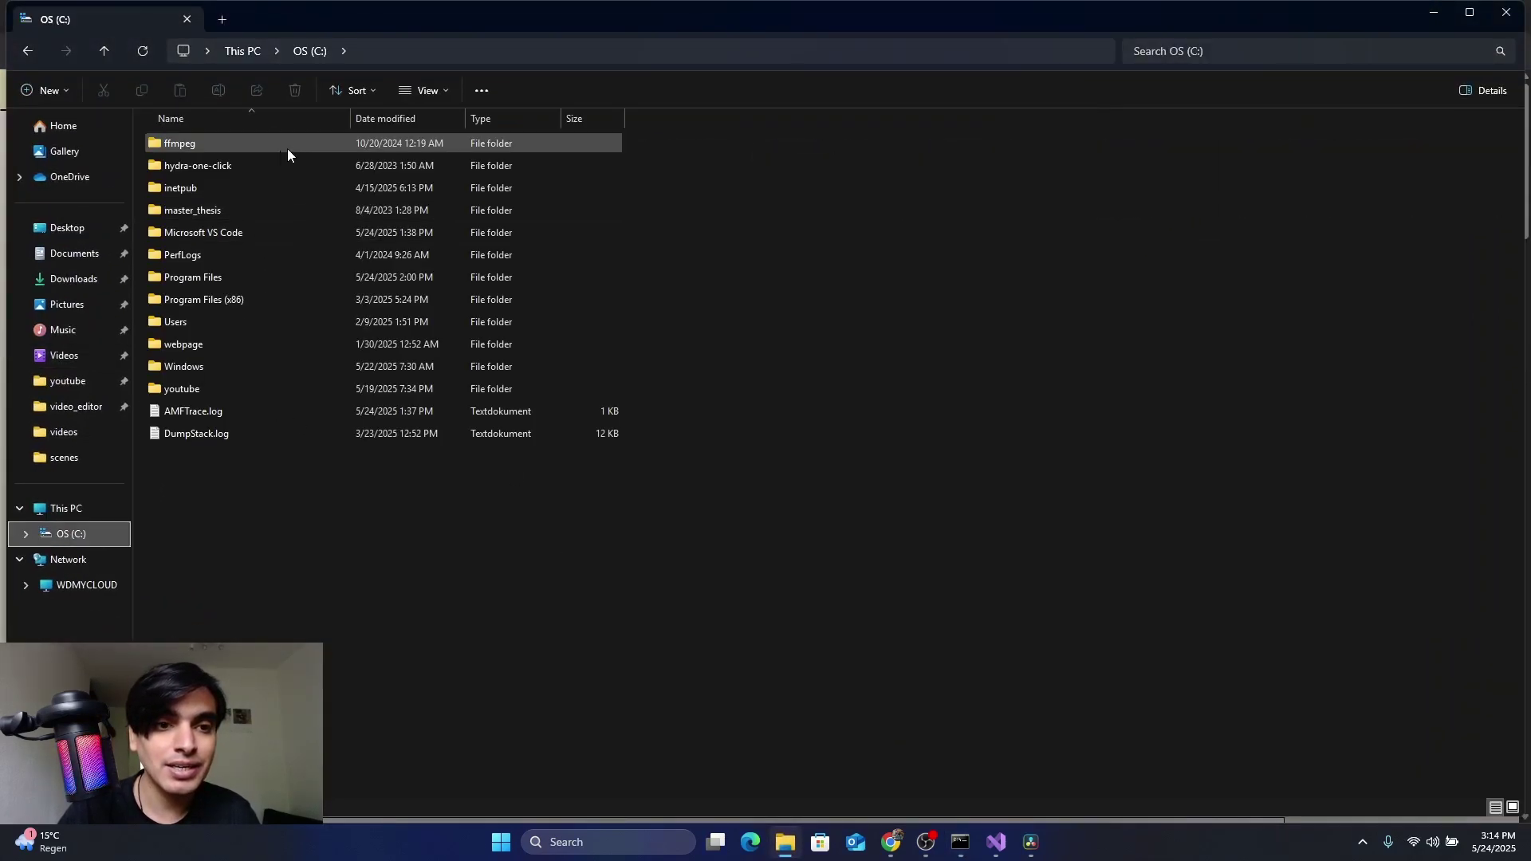
{"action": "double_click", "coordinate": [219, 281]}
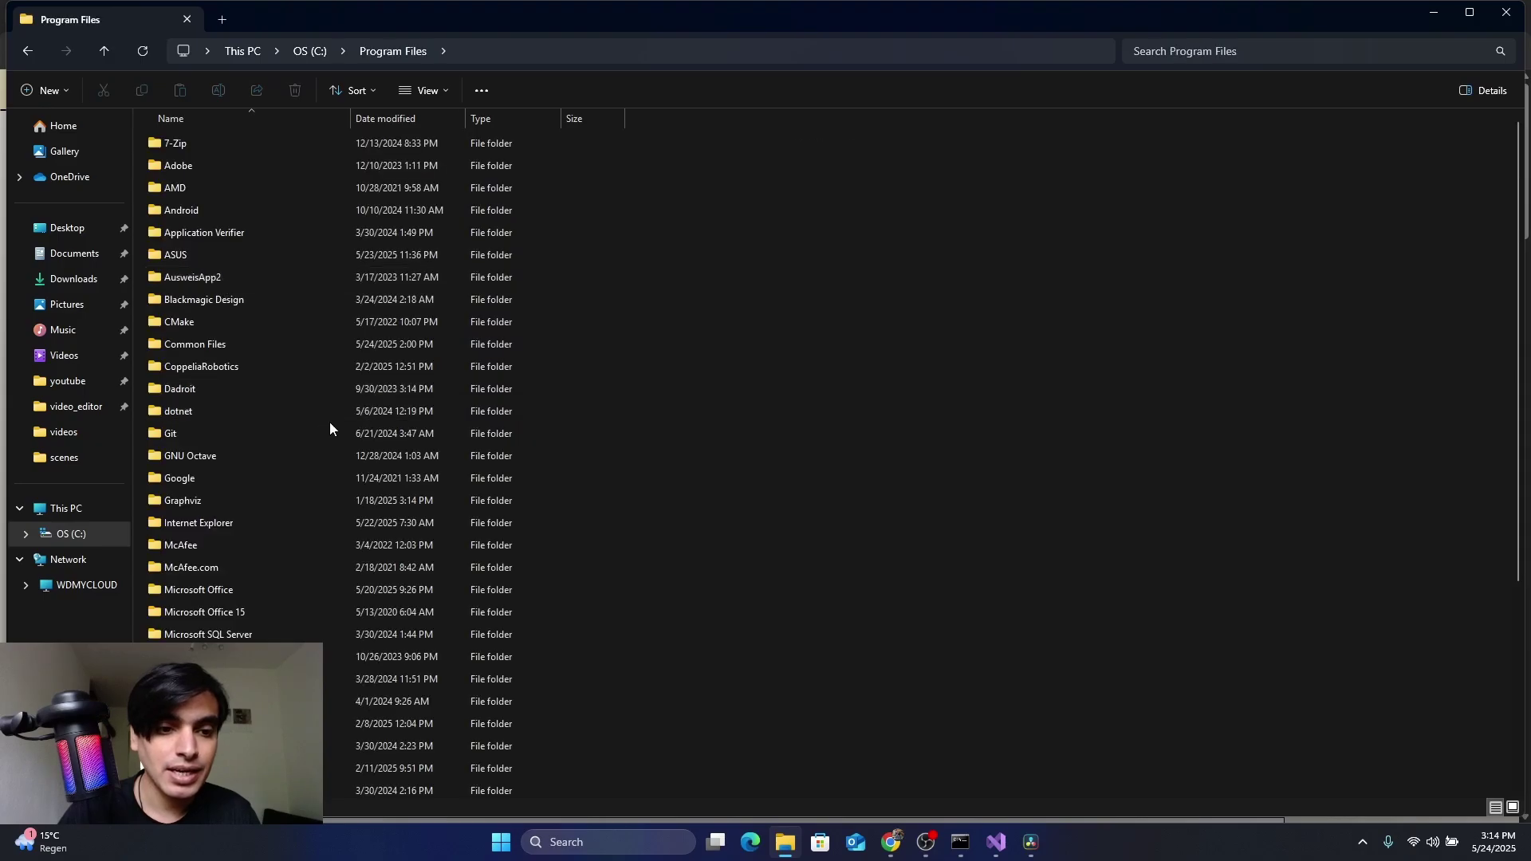
{"action": "scroll", "coordinate": [330, 429], "scroll_direction": "down", "scroll_amount": 4}
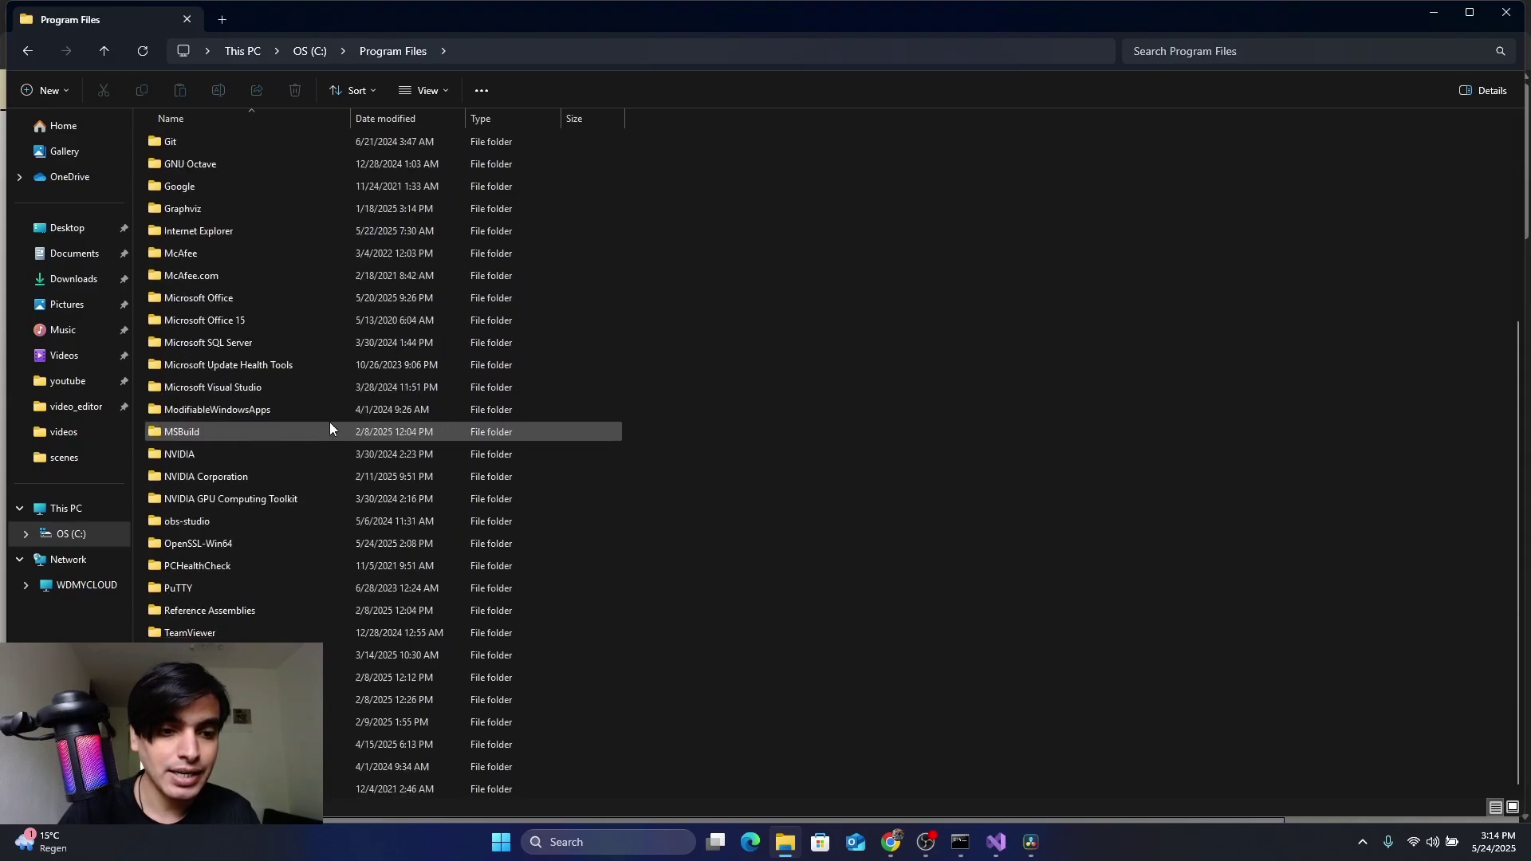
{"action": "double_click", "coordinate": [198, 543]}
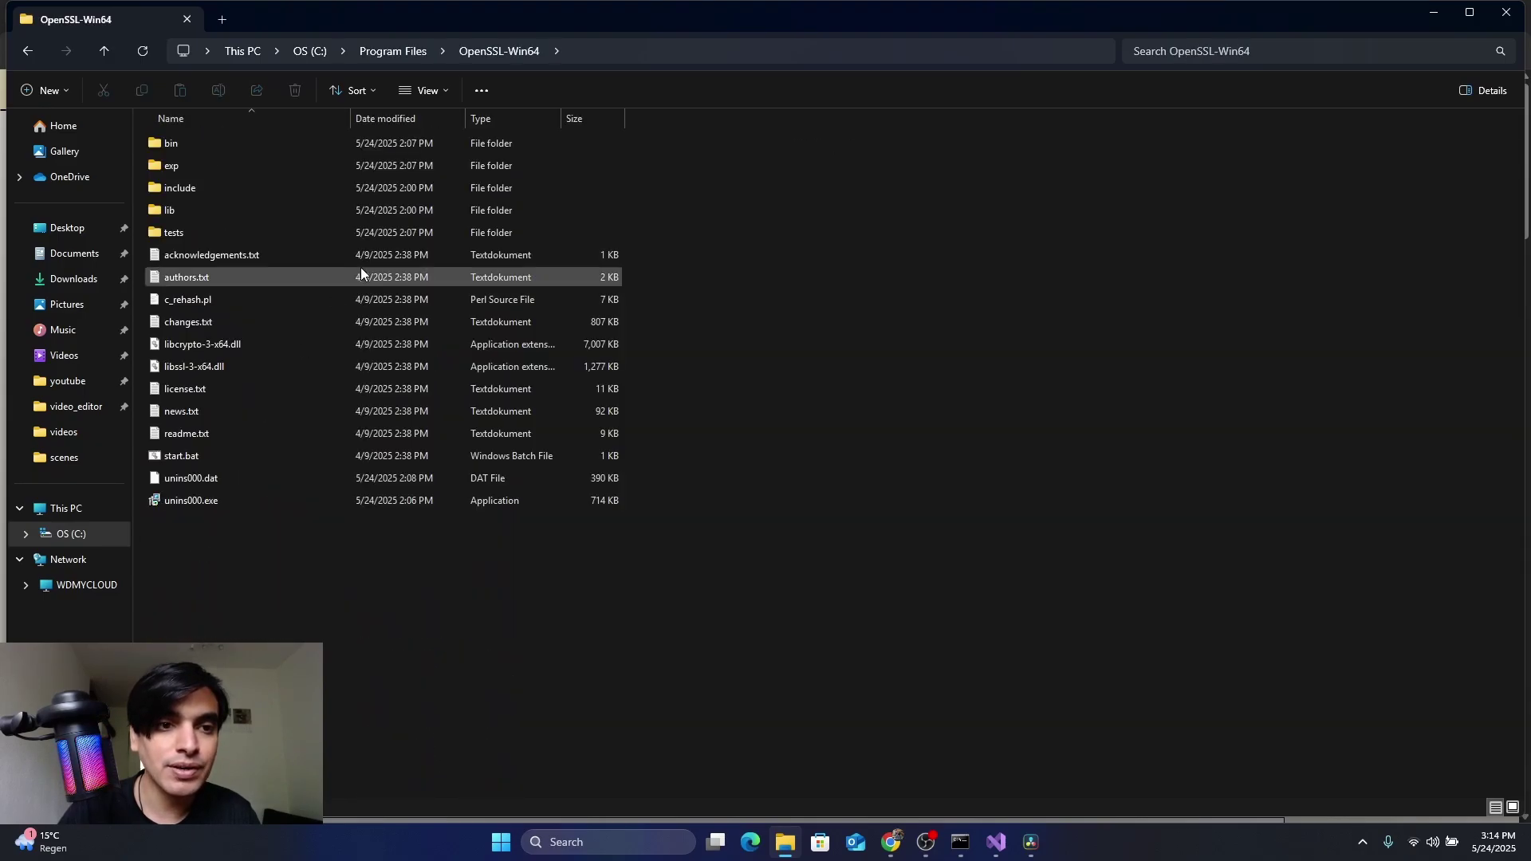
{"action": "double_click", "coordinate": [198, 145]}
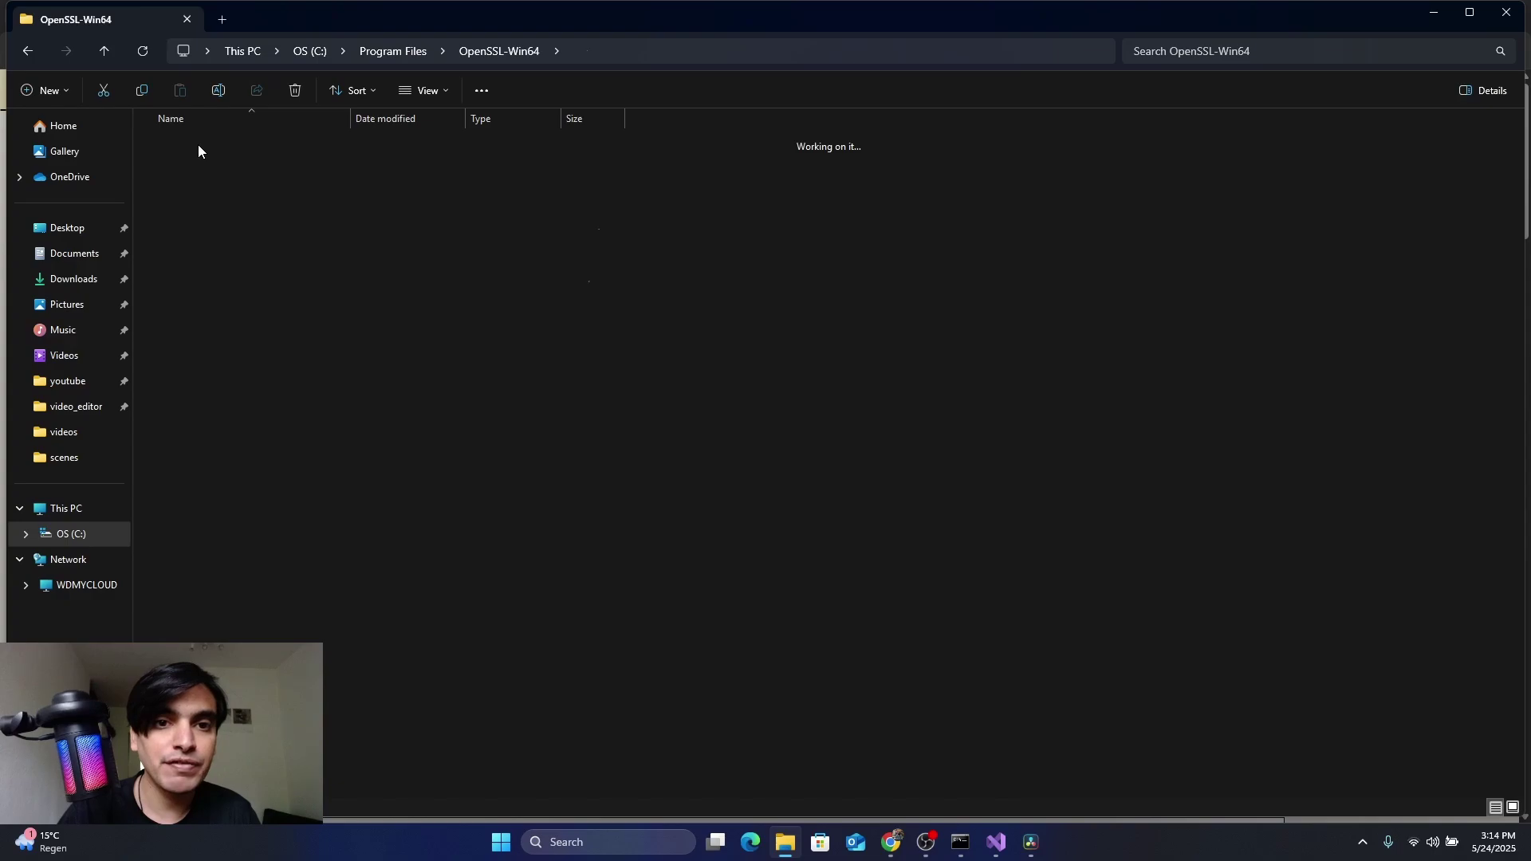
{"action": "left_click", "coordinate": [720, 51]}
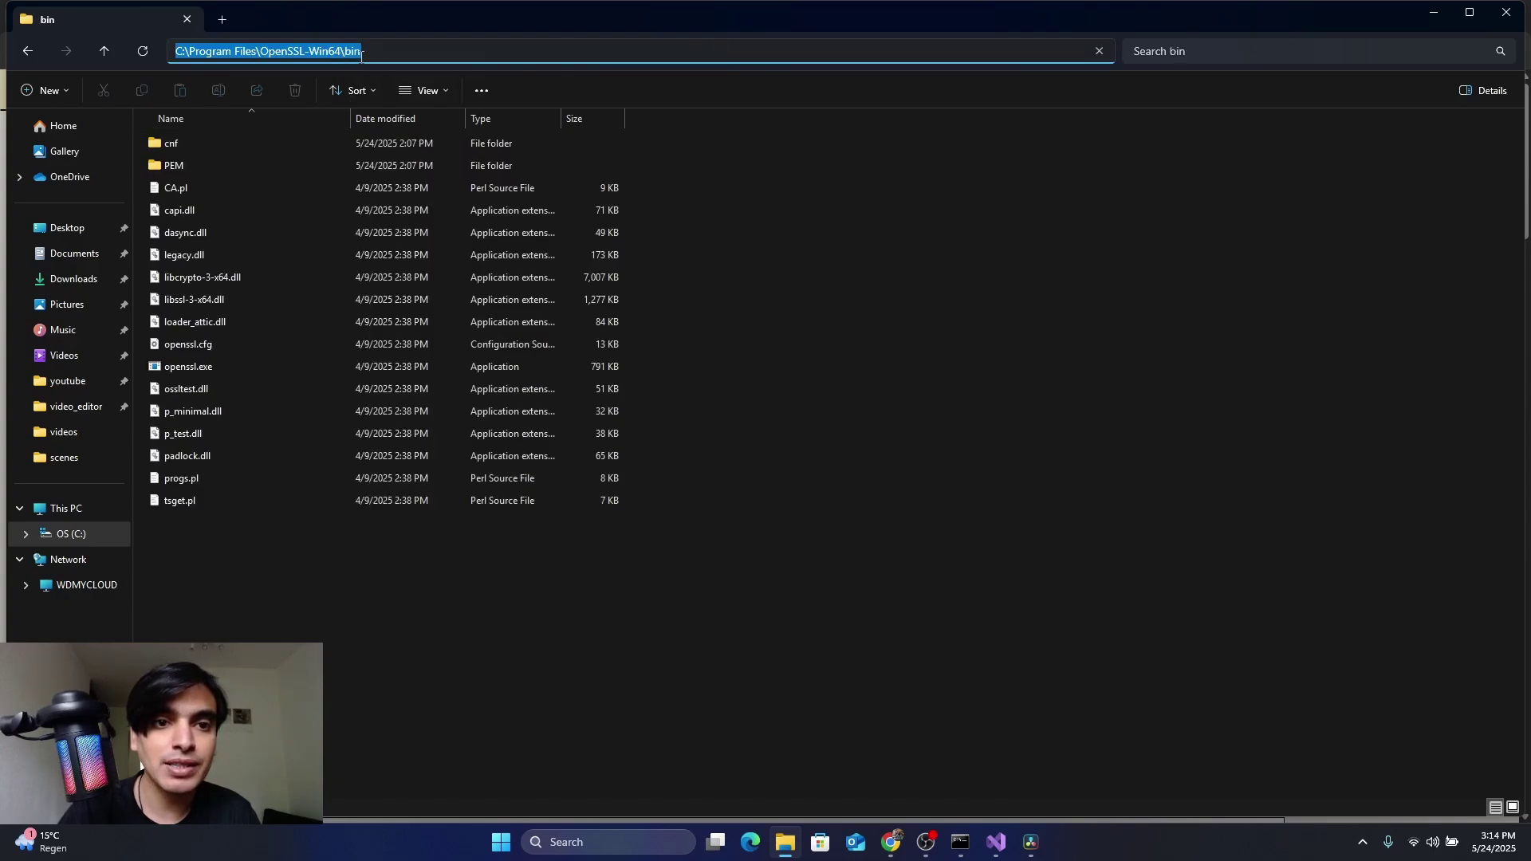
{"action": "left_click", "coordinate": [942, 533]}
{"action": "key", "text": "super"}
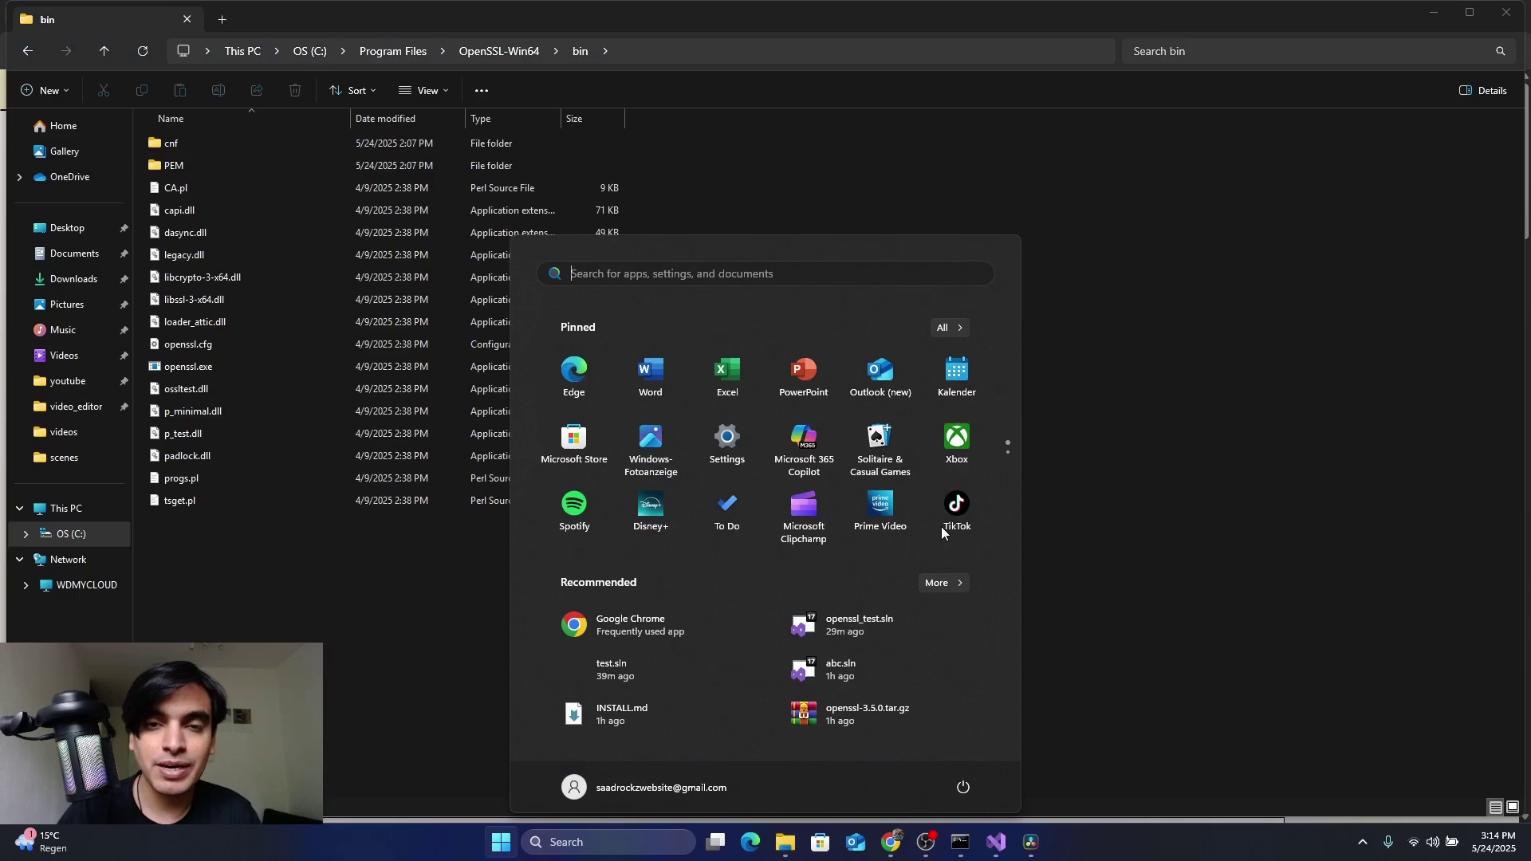
Open the Environment Variables window via 'Edit the system environment variables'
{"action": "type", "text": "syste"}
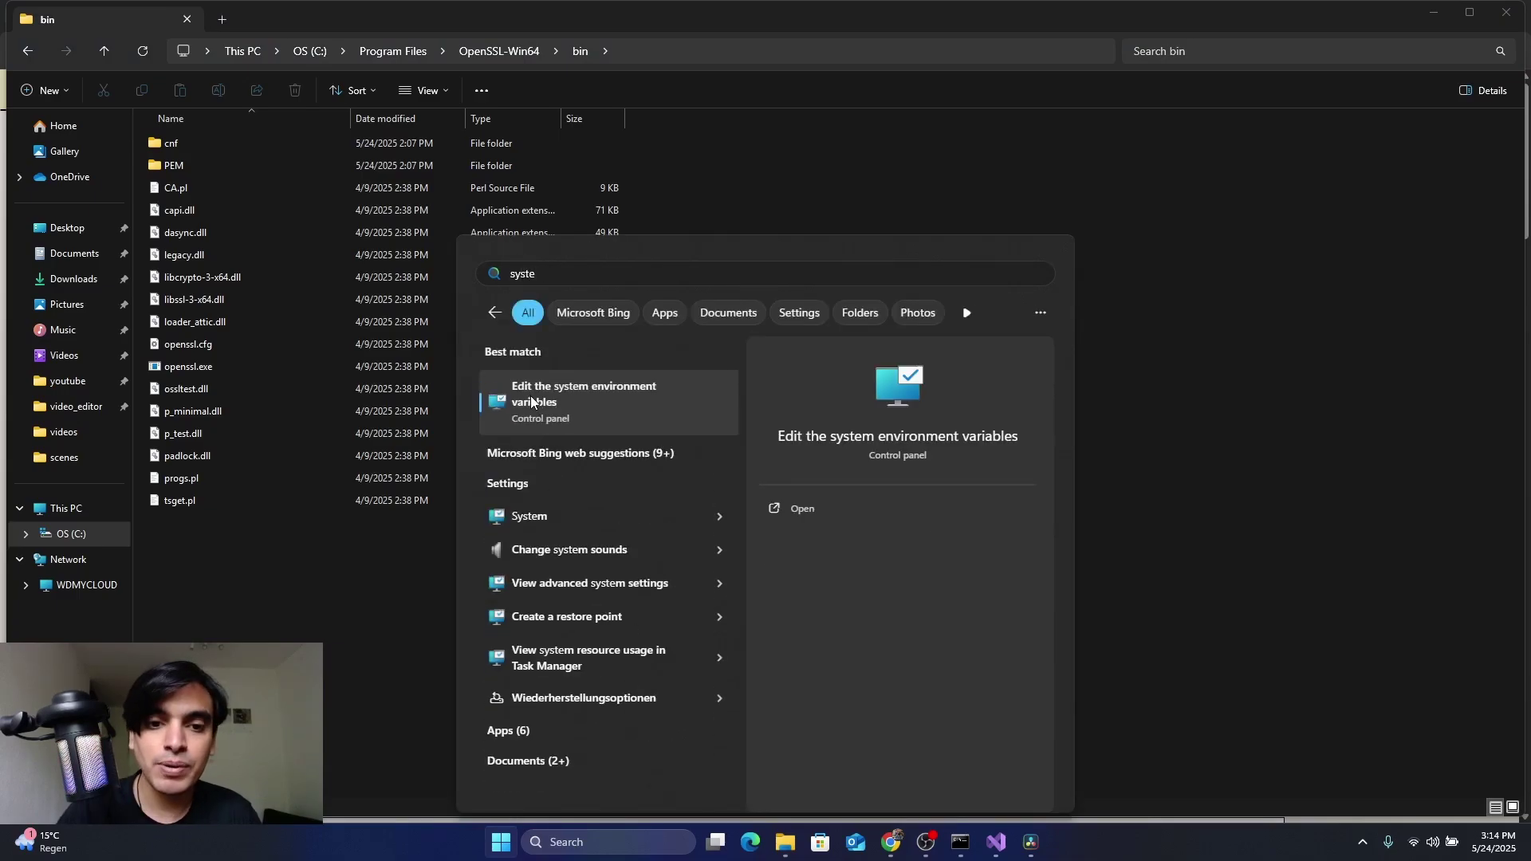
{"action": "left_click", "coordinate": [810, 508]}
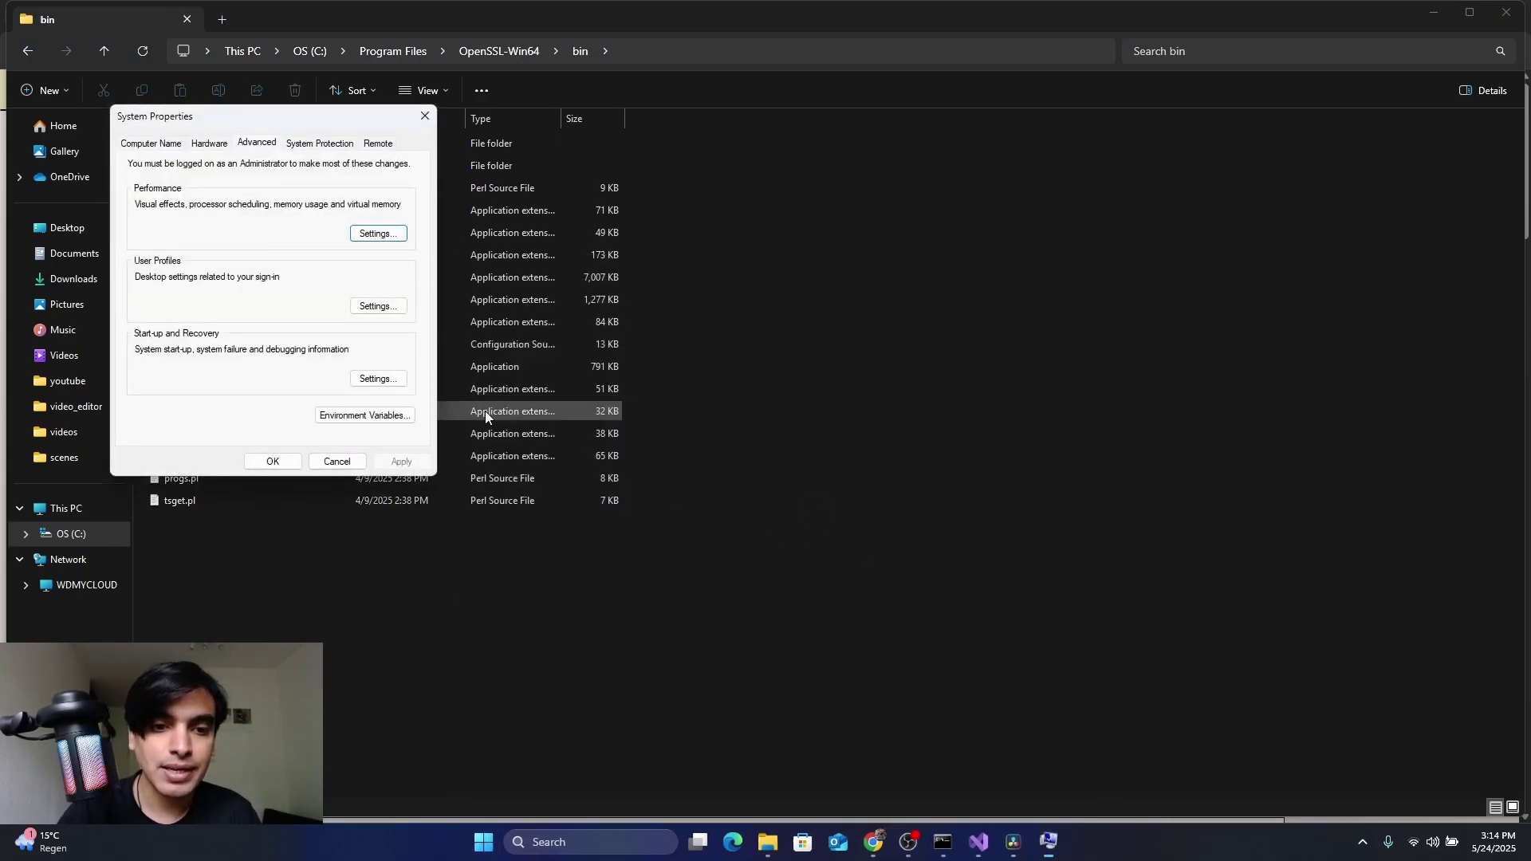
{"action": "left_click", "coordinate": [367, 415]}
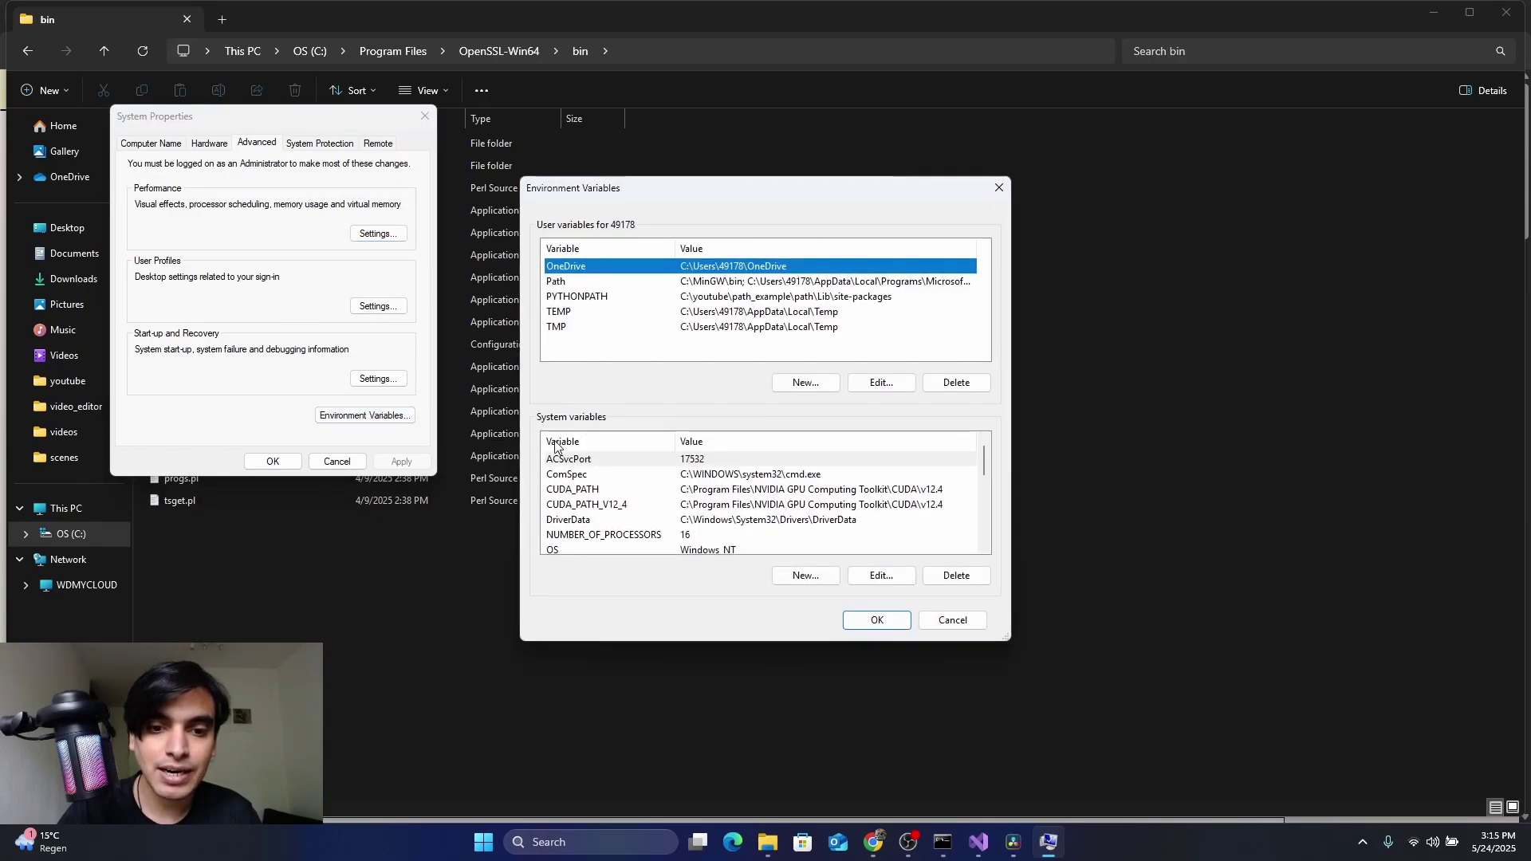
{"action": "scroll", "coordinate": [604, 509], "scroll_direction": "down", "scroll_amount": 3}
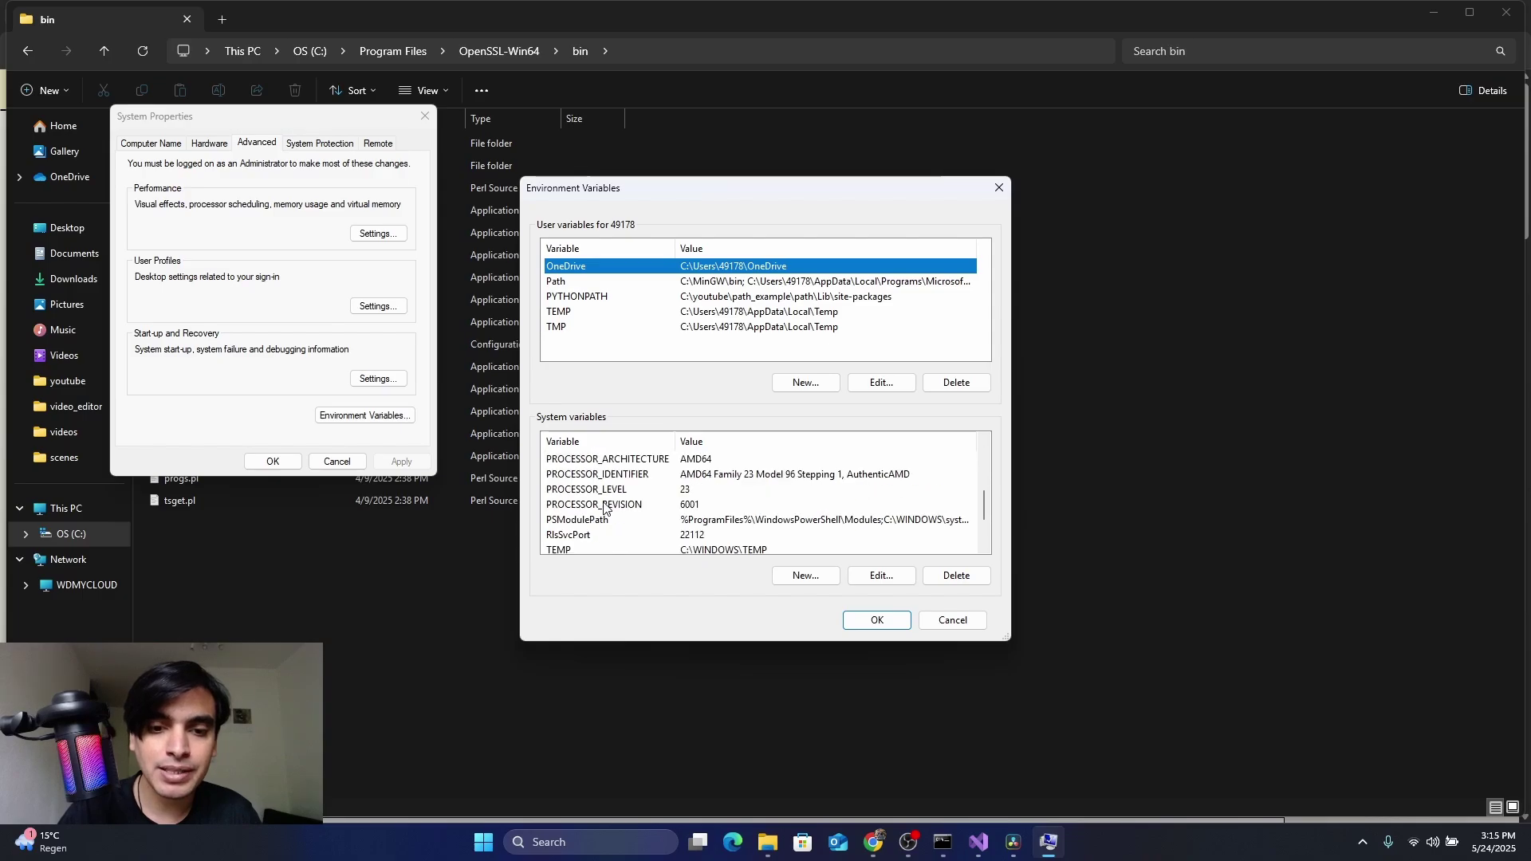
{"action": "scroll", "coordinate": [604, 509], "scroll_direction": "down", "scroll_amount": 2}
{"action": "scroll", "coordinate": [604, 509], "scroll_direction": "up", "scroll_amount": 3}
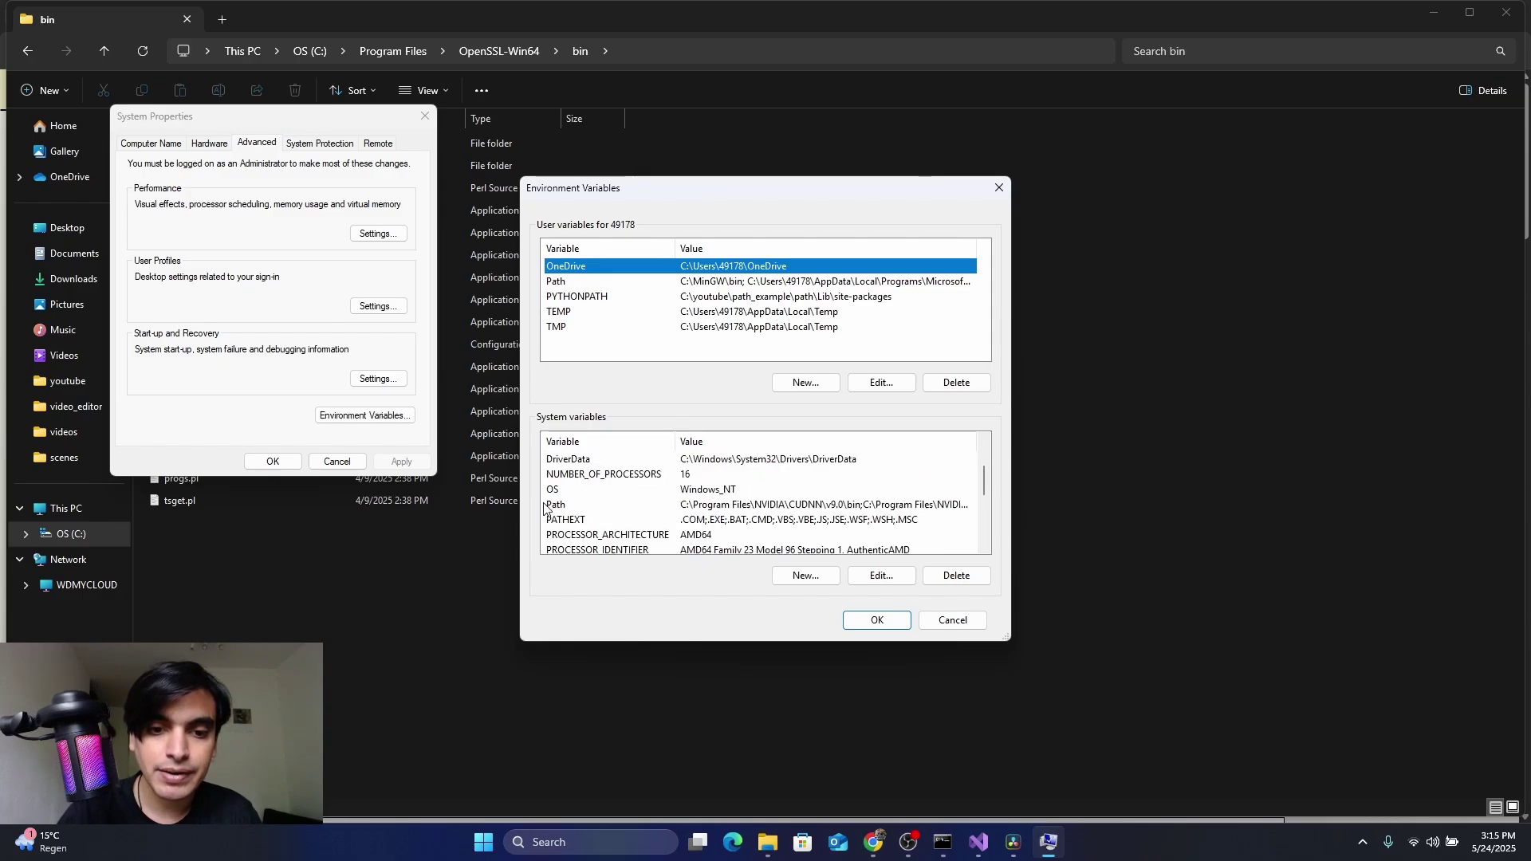
Add C:\Program Files\OpenSSL-Win64\bin as a new entry in the system Path and save
{"action": "double_click", "coordinate": [732, 508]}
{"action": "scroll", "coordinate": [745, 424], "scroll_direction": "down", "scroll_amount": 2}
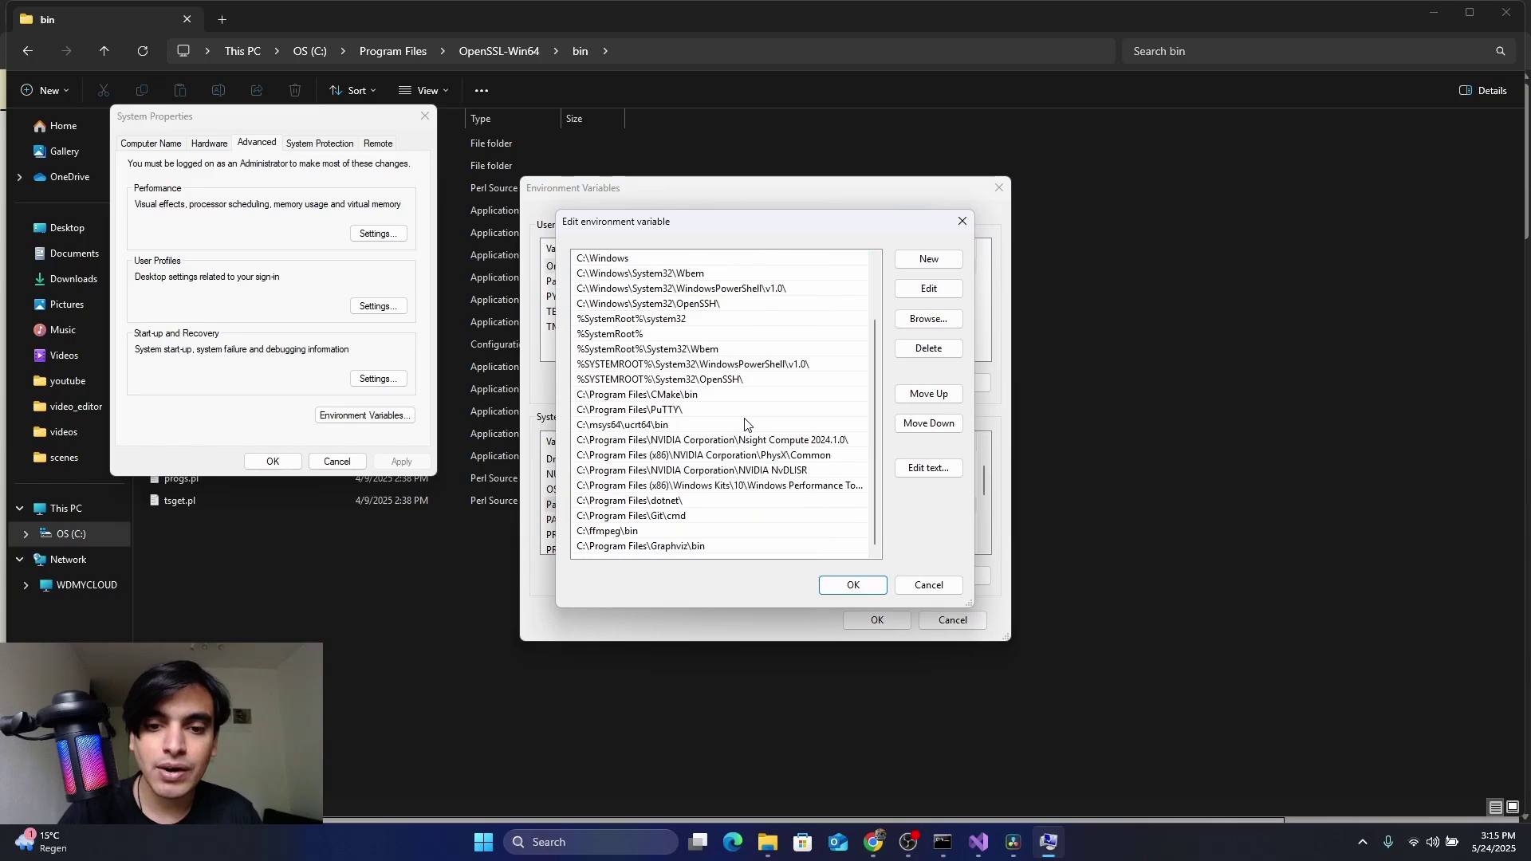
{"action": "left_click", "coordinate": [925, 261]}
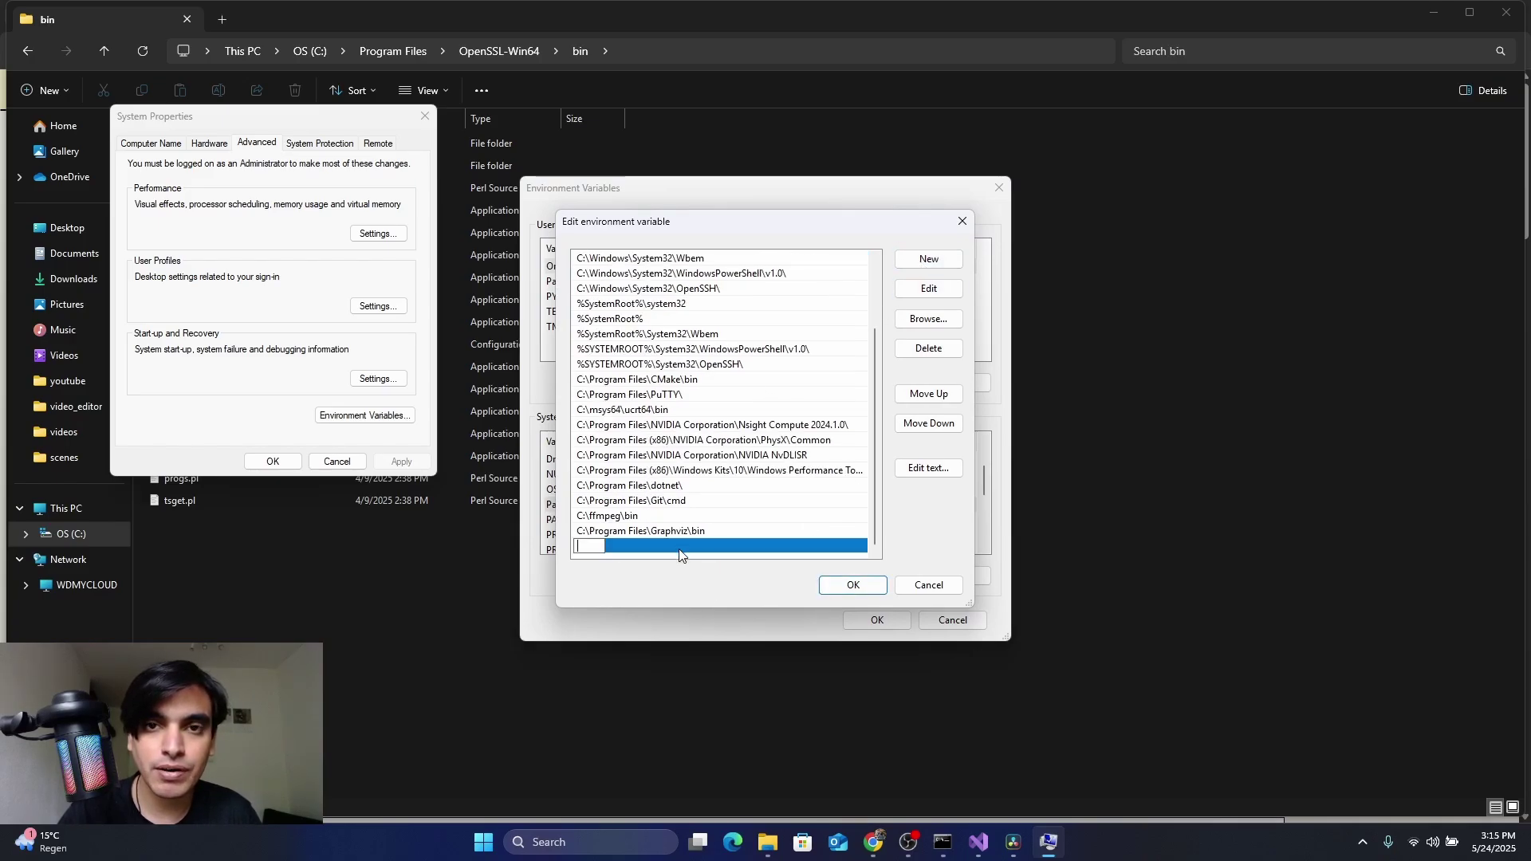
{"action": "type", "text": "C:\\Program Files\\OpenSSL-Win64\\bin"}
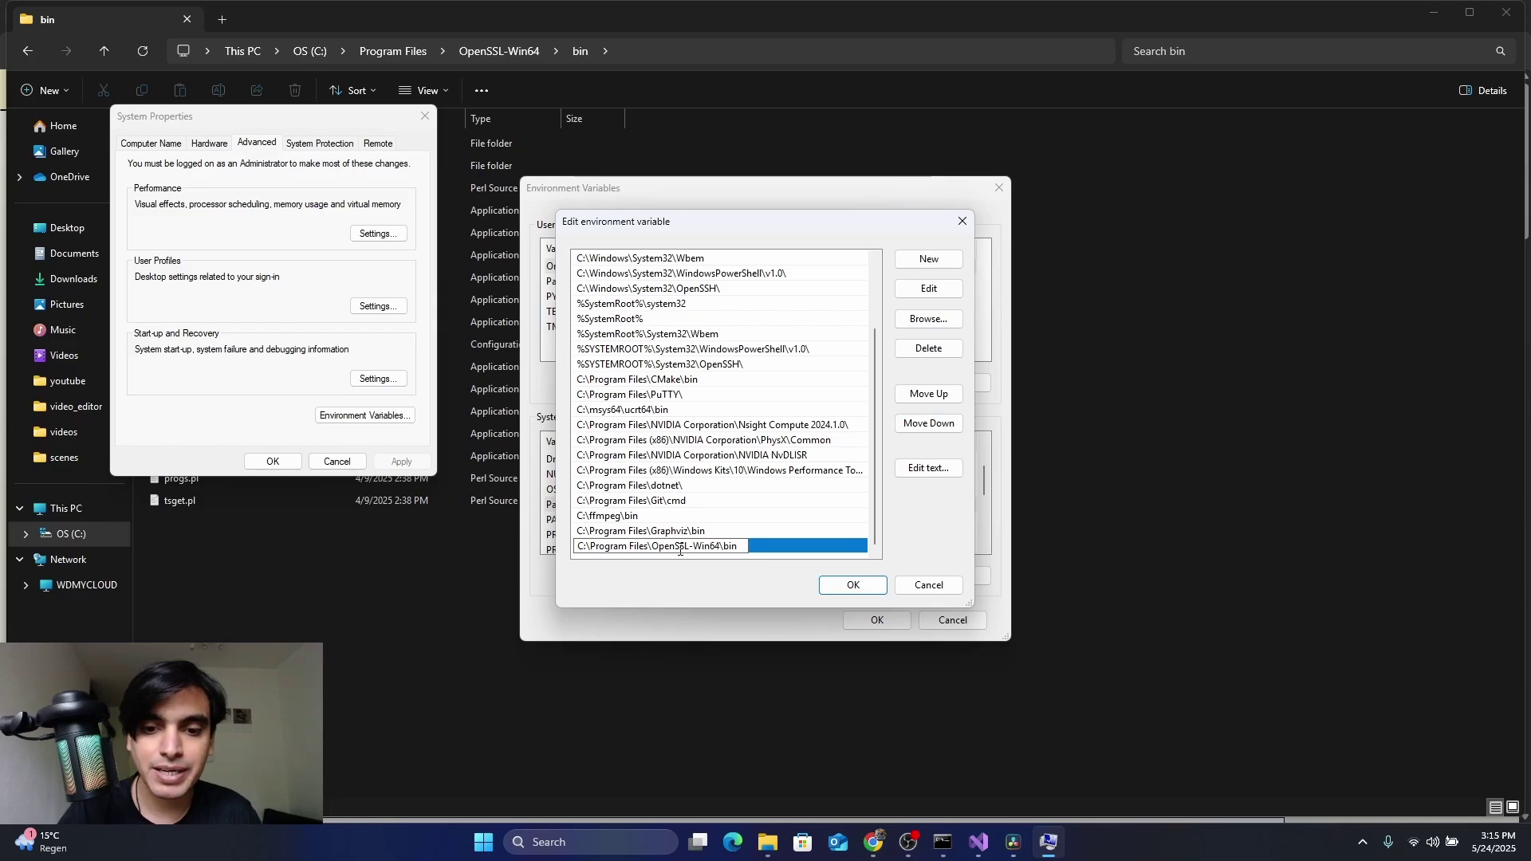
{"action": "left_click", "coordinate": [872, 588]}
{"action": "left_click", "coordinate": [876, 620]}
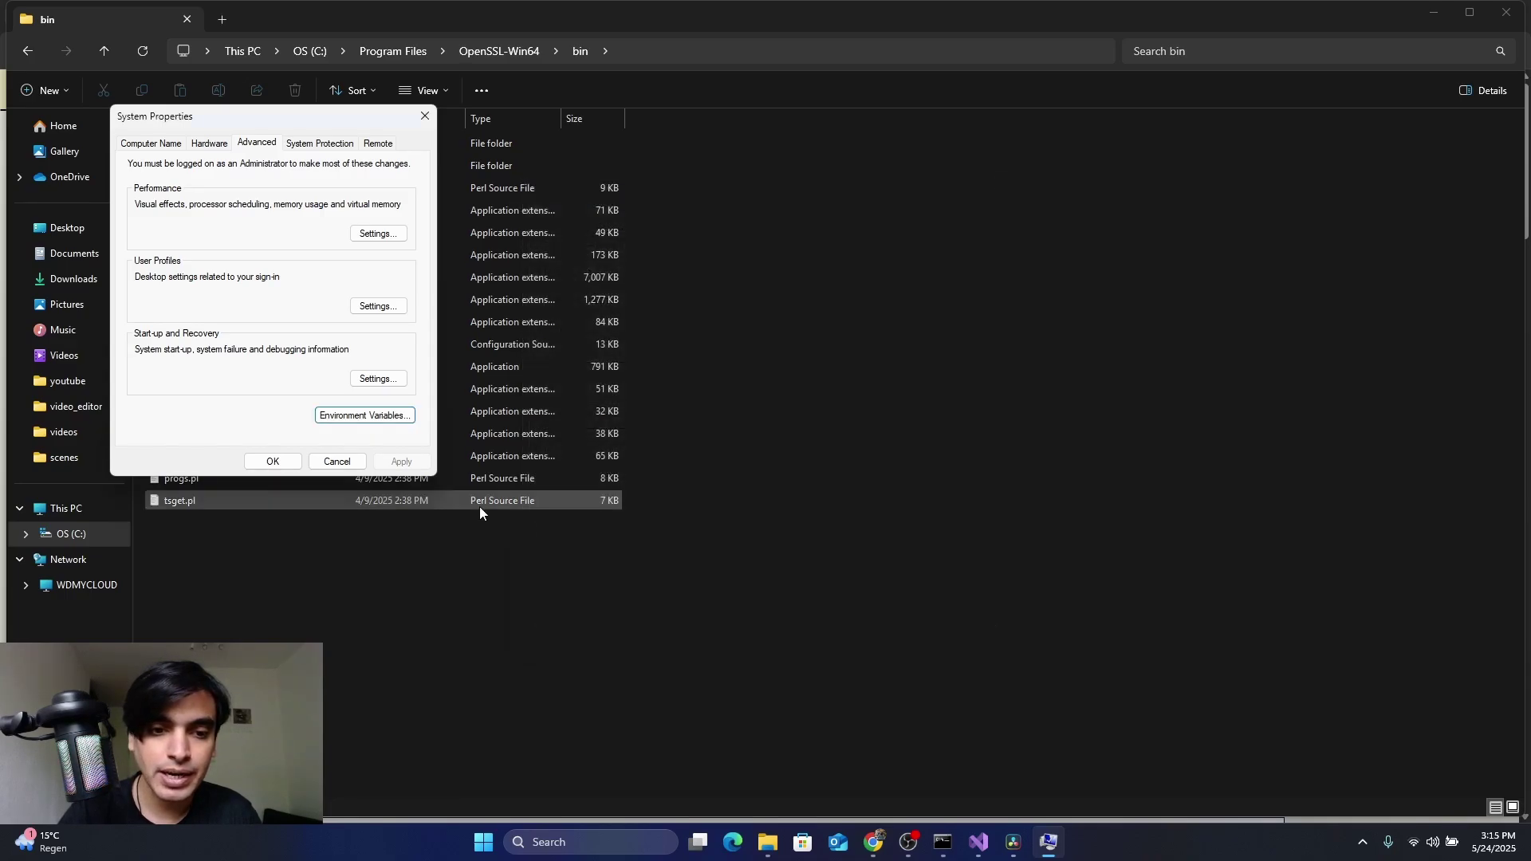
Close System Properties and verify 'openssl version' reports OpenSSL 3.5.0 in an administrator Command Prompt
{"action": "left_click", "coordinate": [272, 460]}
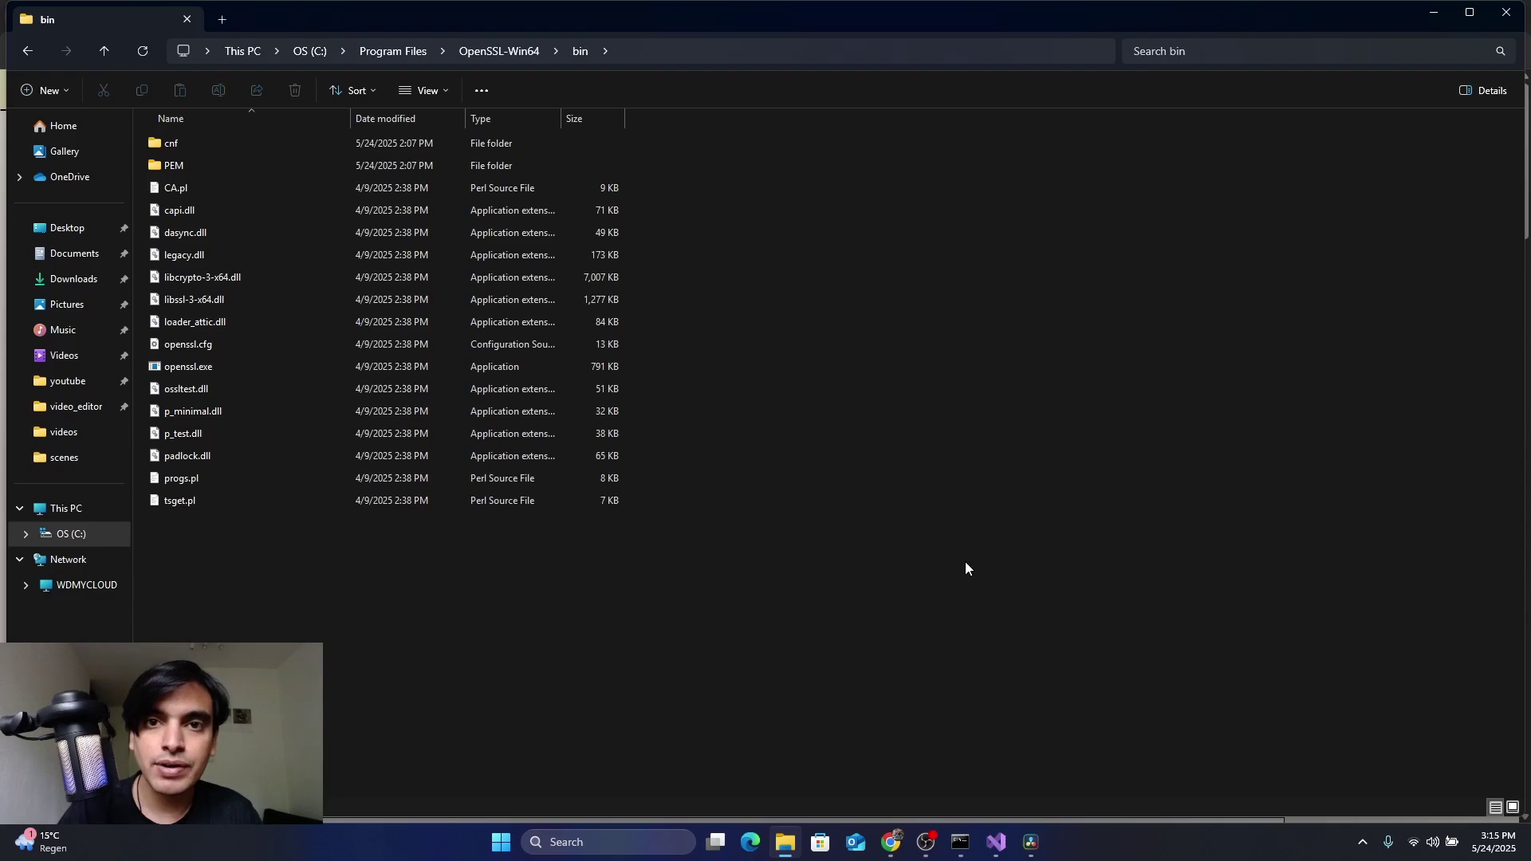
{"action": "key", "text": "super"}
{"action": "type", "text": "cmd"}
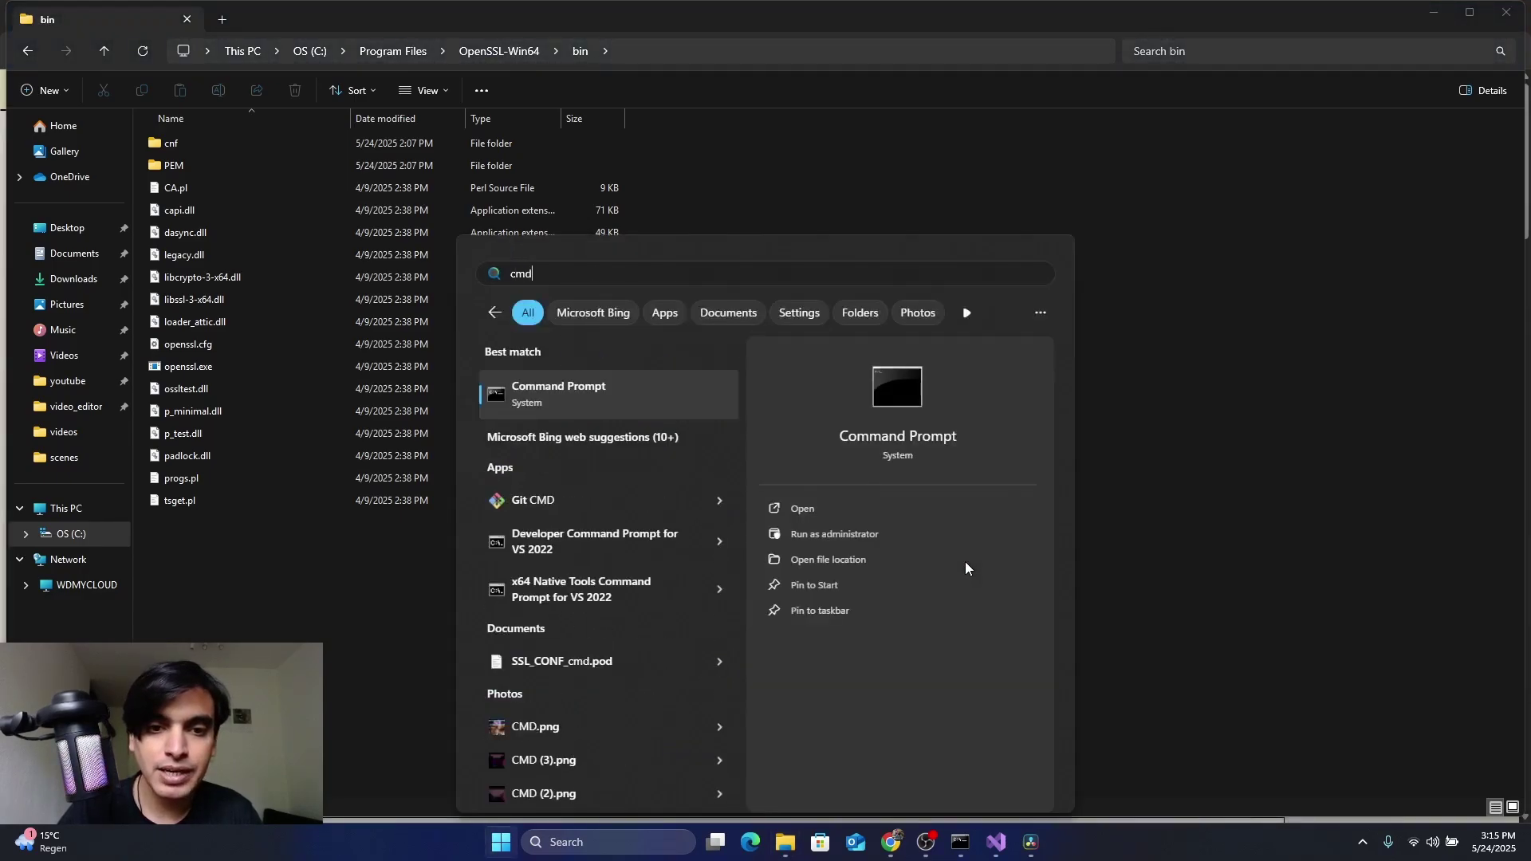
{"action": "left_click", "coordinate": [858, 538]}
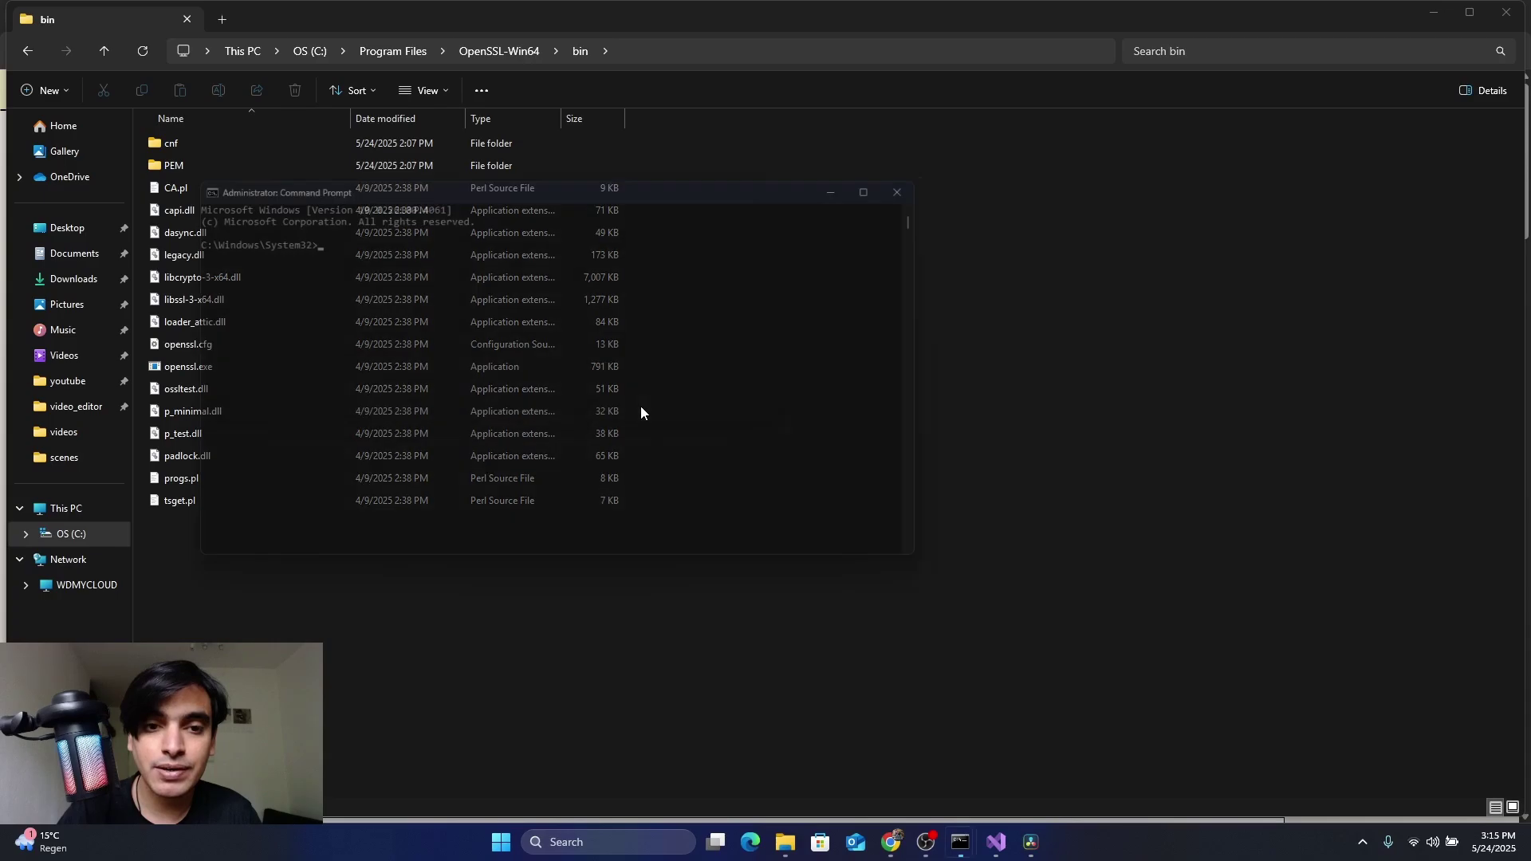
{"action": "type", "text": "openssl version"}
{"action": "key", "text": "Return"}
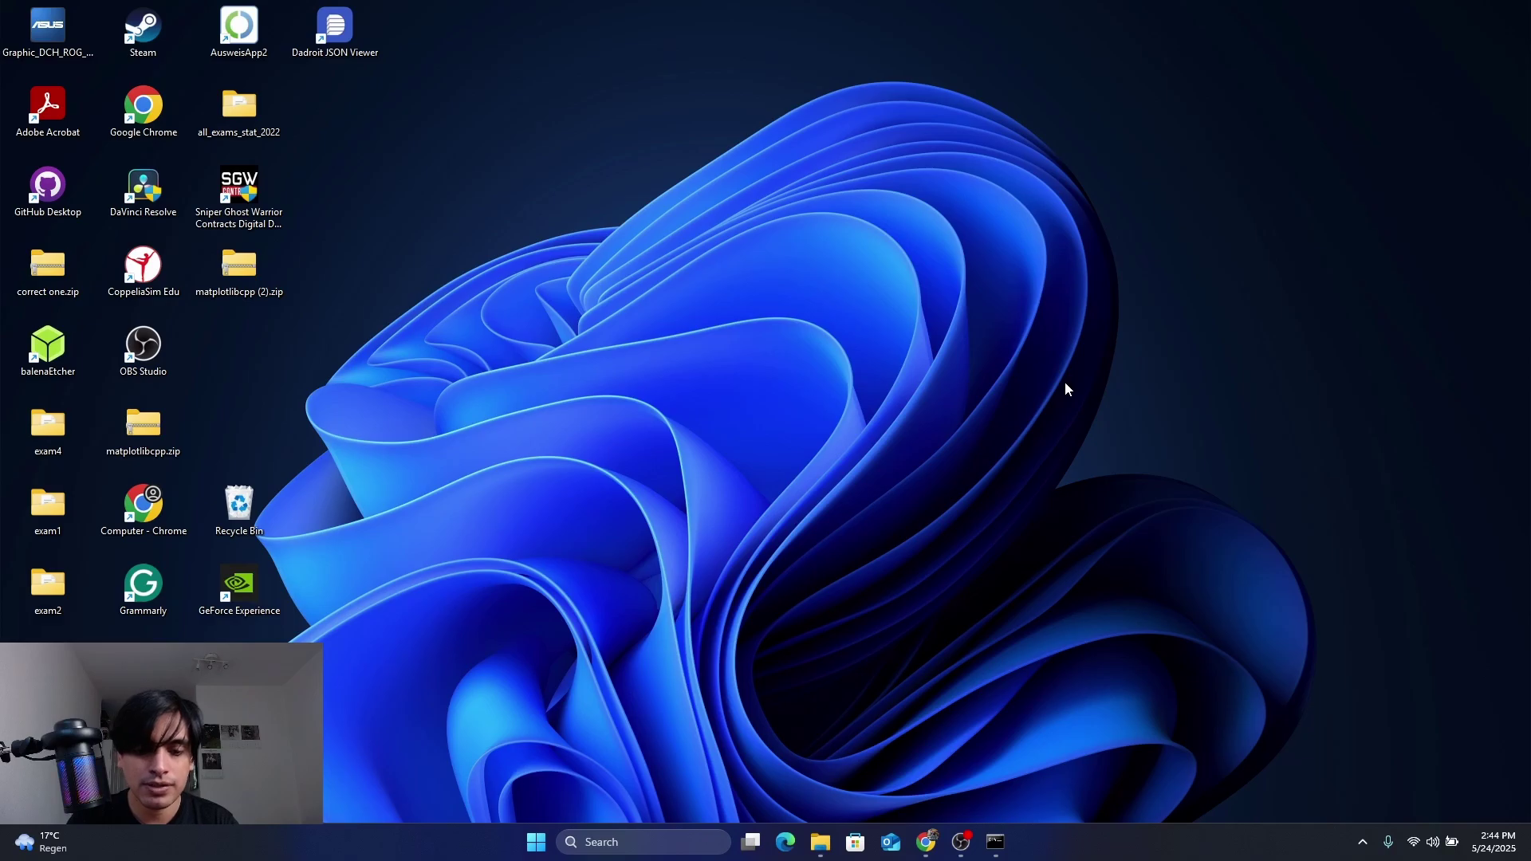
Launch Visual Studio 2022 from Windows search
{"action": "key", "text": "super"}
{"action": "type", "text": "visual"}
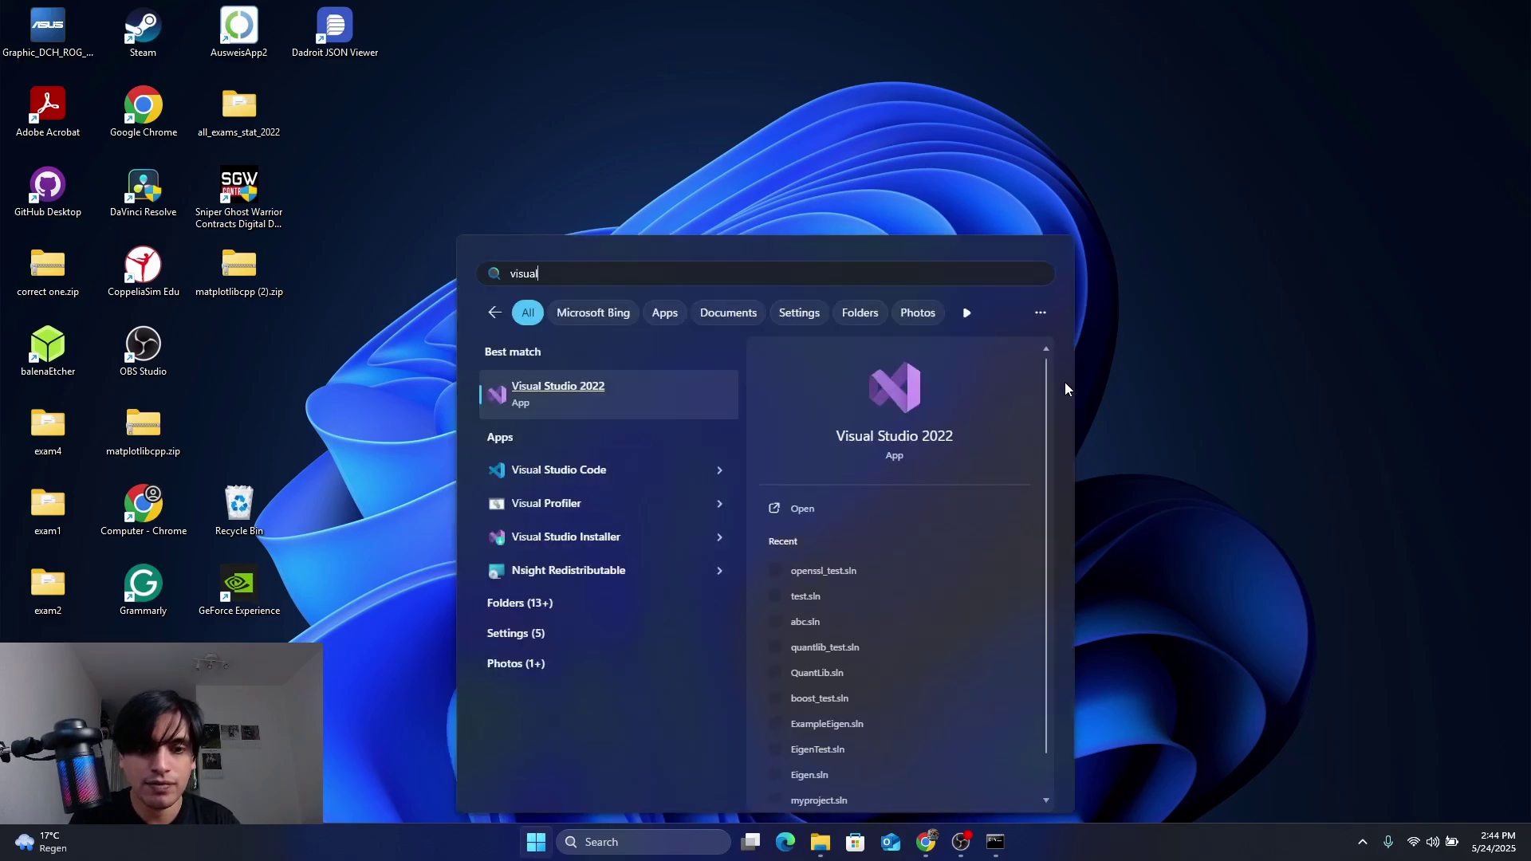
{"action": "key", "text": "Return"}
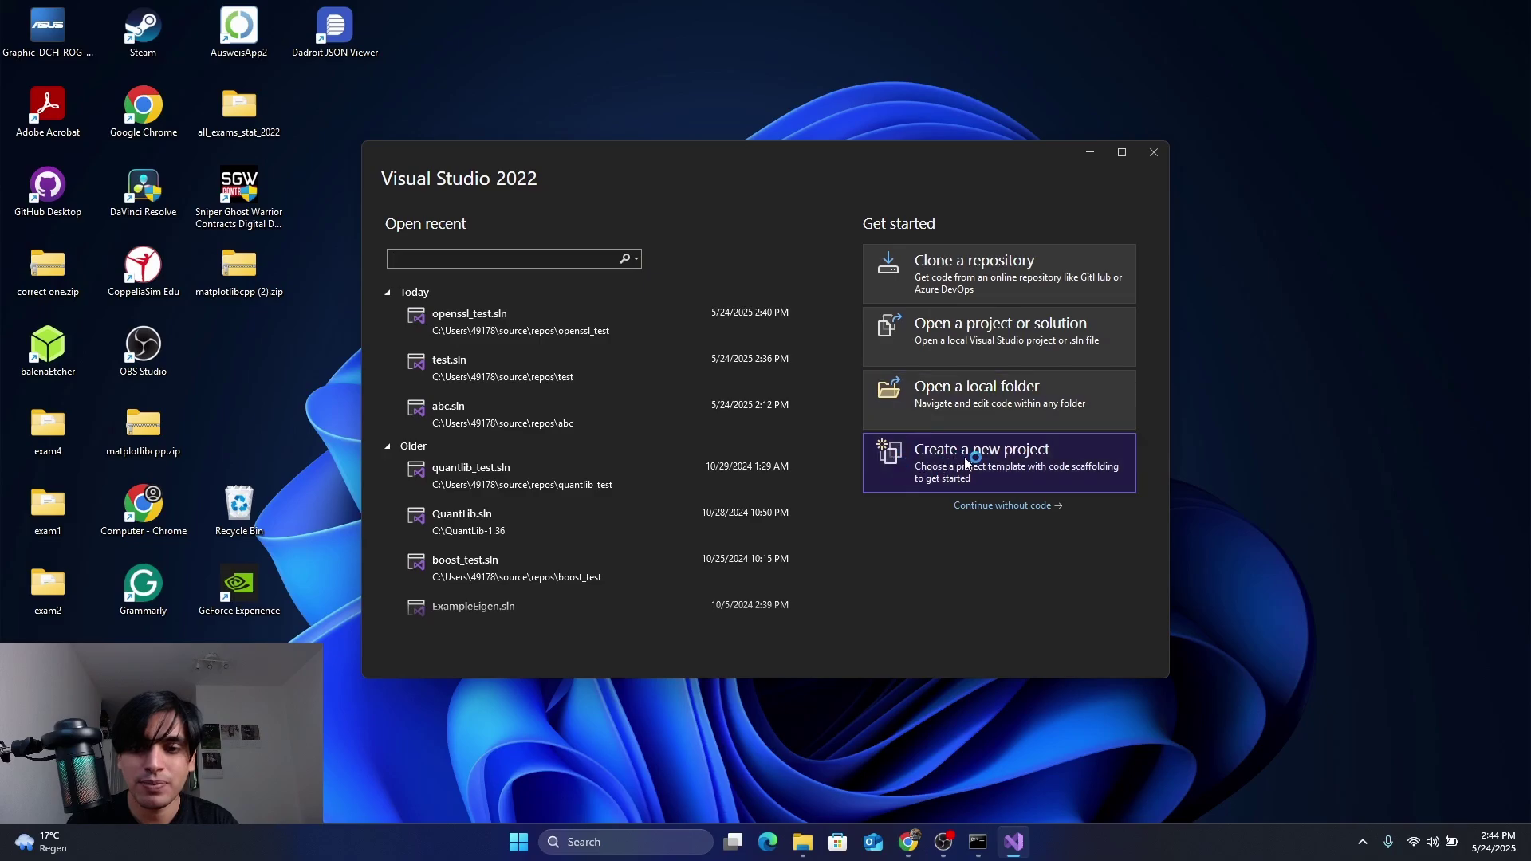
Create a new Empty Project named openssl_test
{"action": "left_click", "coordinate": [964, 457]}
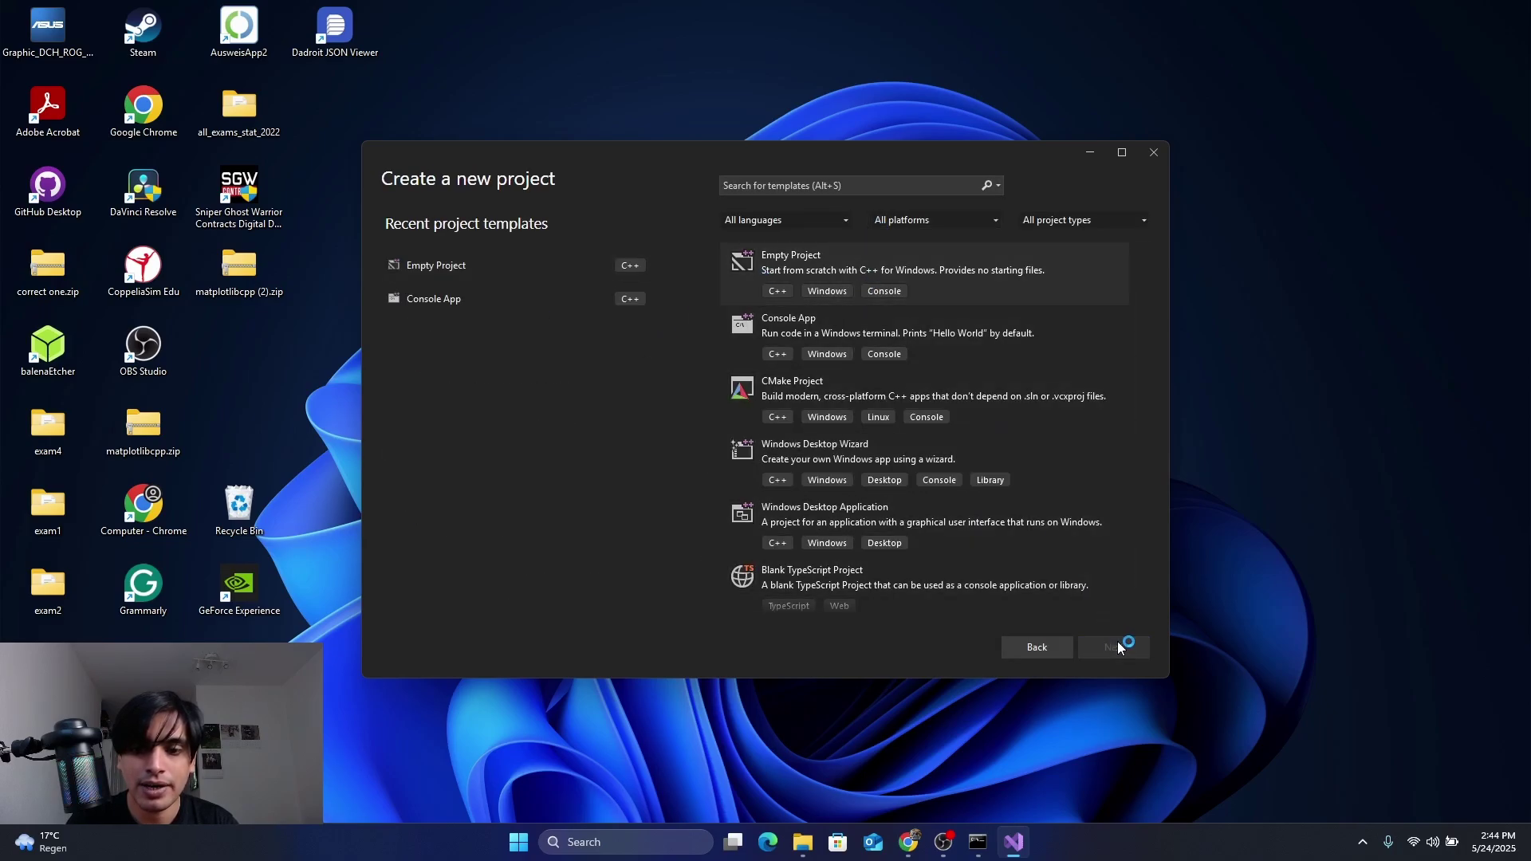
{"action": "left_click", "coordinate": [1116, 644]}
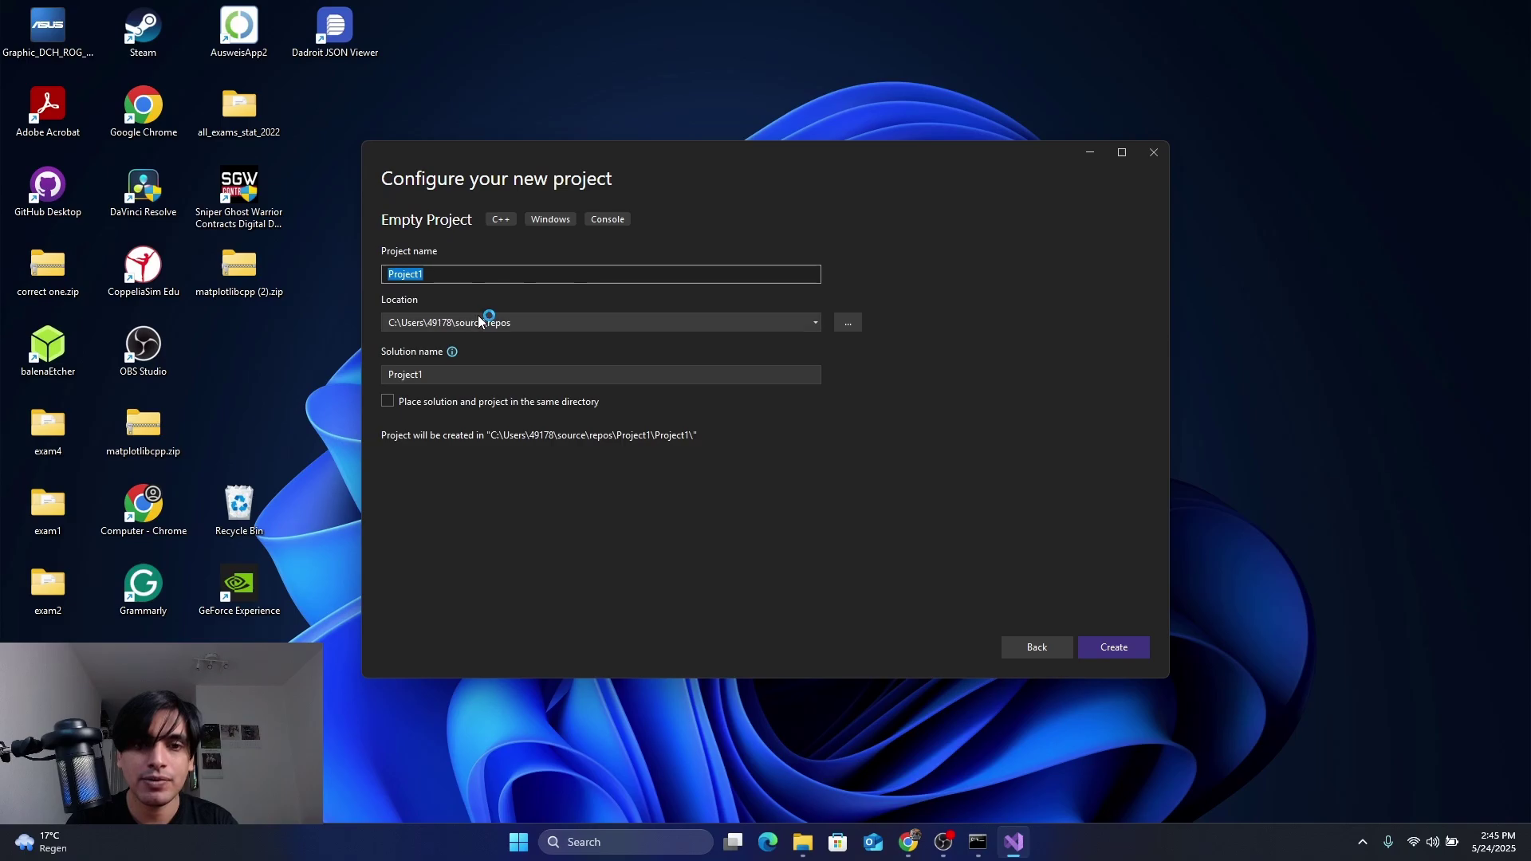
{"action": "left_click", "coordinate": [472, 275]}
{"action": "key", "text": "BackSpace"}
{"action": "key", "text": "BackSpace"}
{"action": "key", "text": "BackSpace"}
{"action": "key", "text": "BackSpace"}
{"action": "key", "text": "BackSpace"}
{"action": "key", "text": "BackSpace"}
{"action": "key", "text": "BackSpace"}
{"action": "key", "text": "BackSpace"}
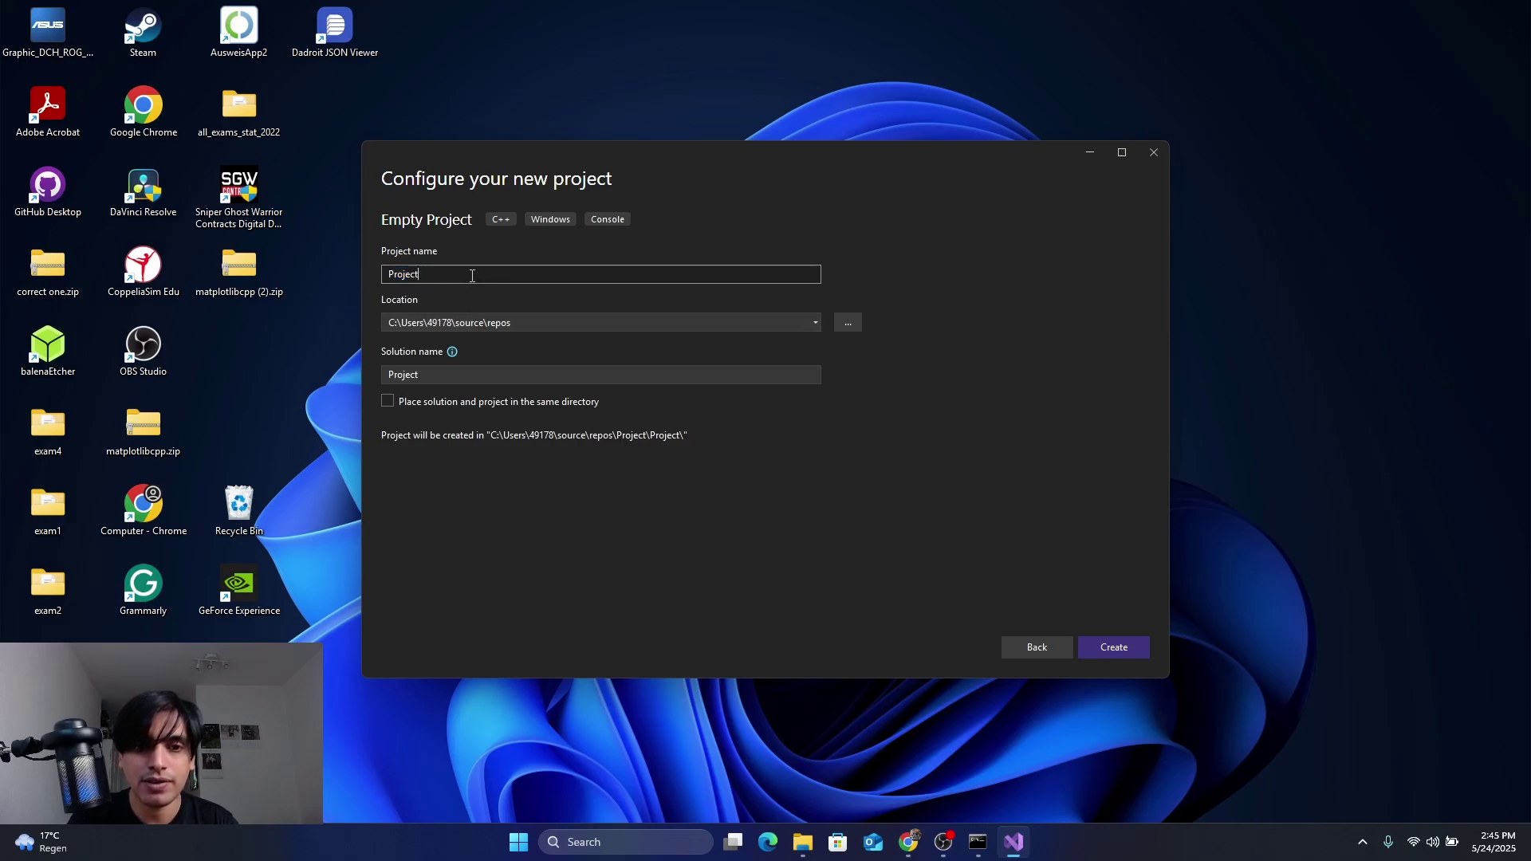
{"action": "type", "text": "openssl_test"}
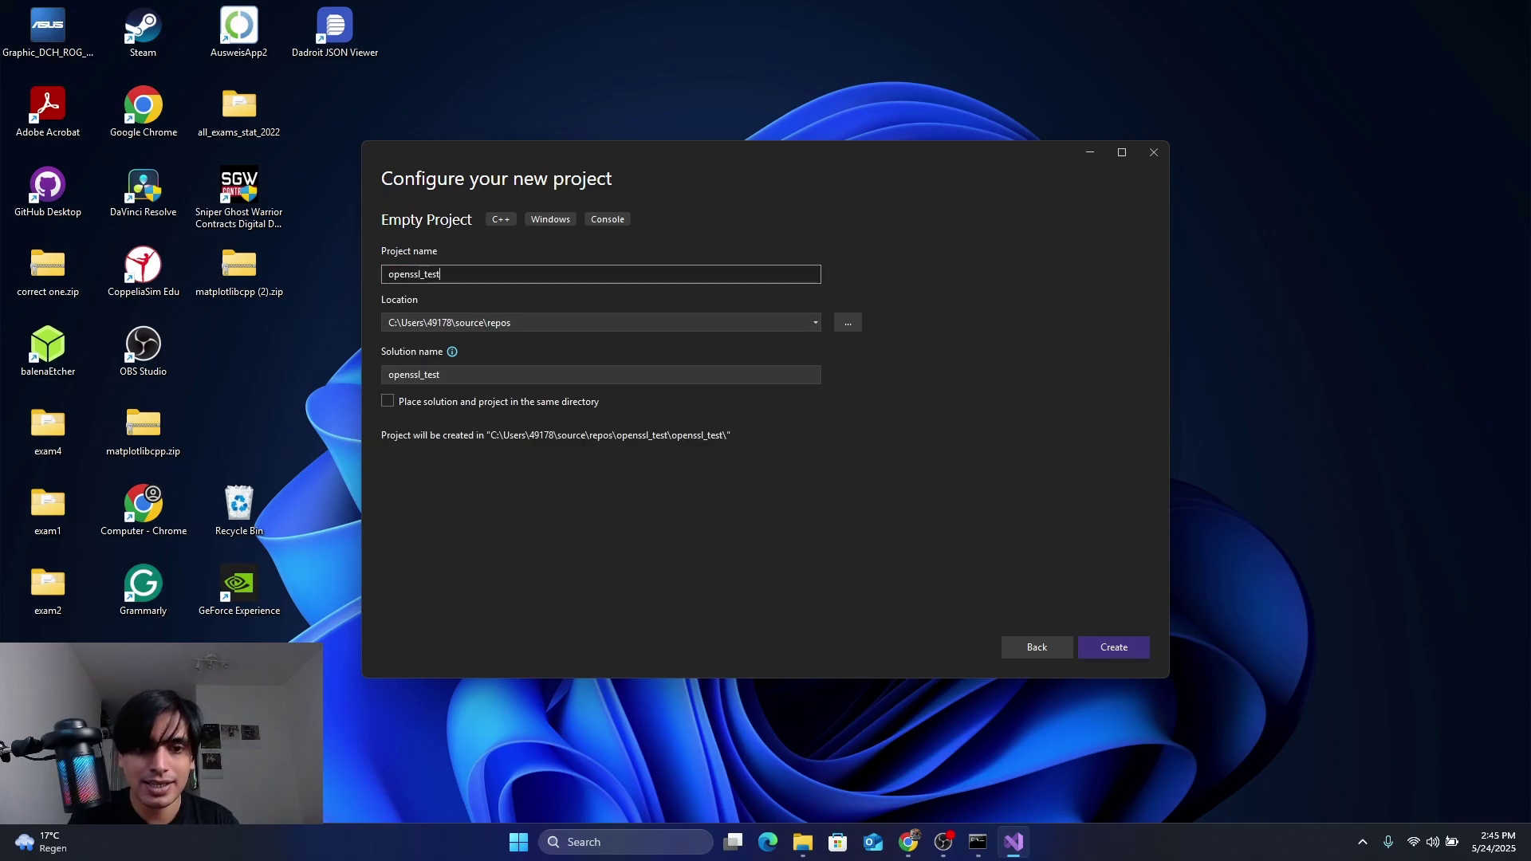
{"action": "key", "text": "Return"}
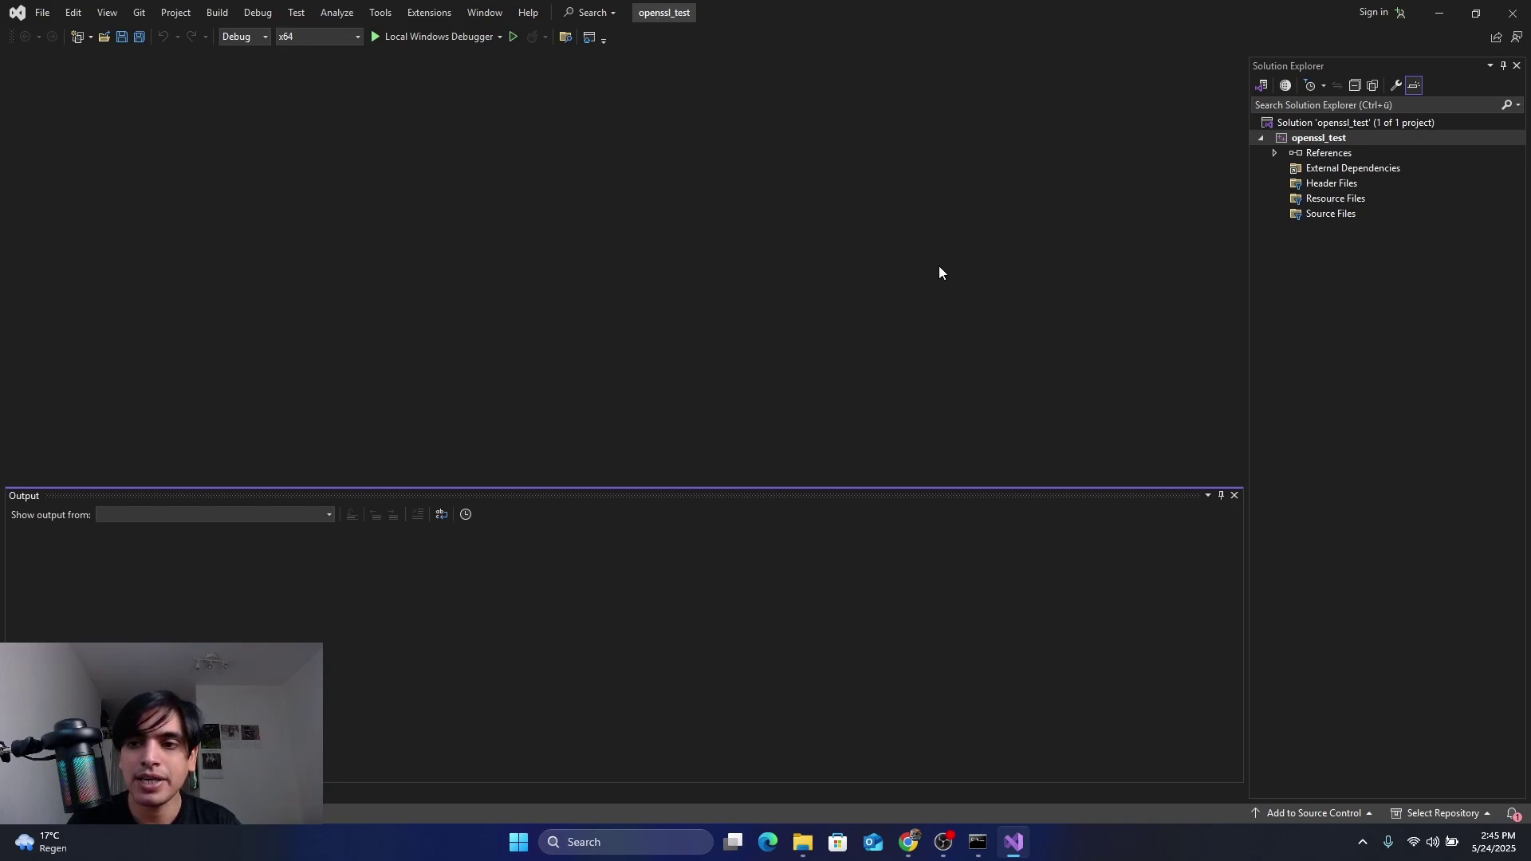
Add a new test.cpp file under Source Files and paste the OpenSSL test code into it
{"action": "right_click", "coordinate": [1332, 212]}
{"action": "mouse_move", "coordinate": [1335, 221]}
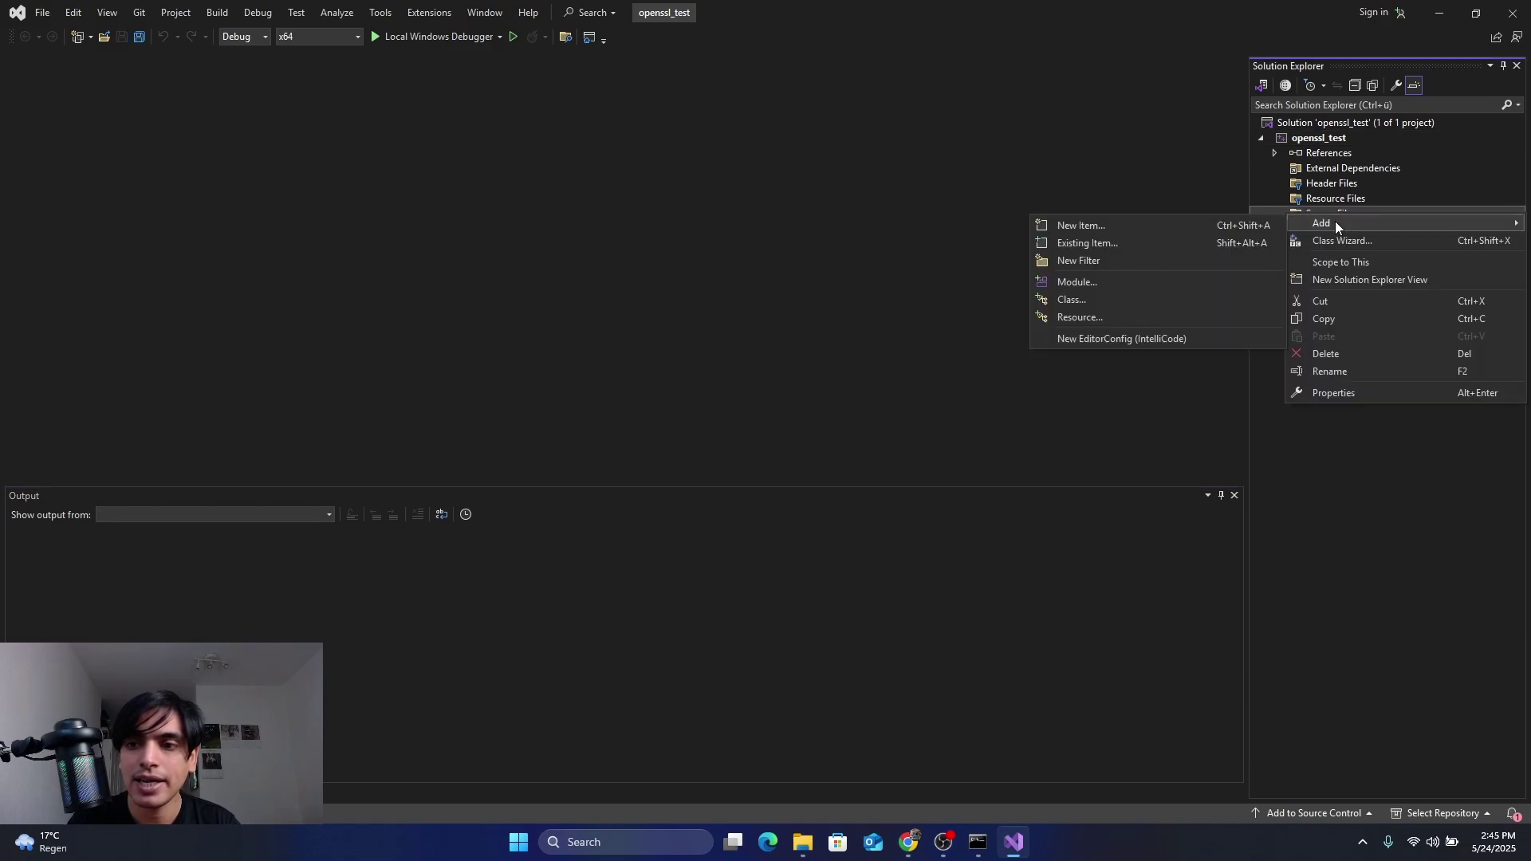
{"action": "left_click", "coordinate": [1188, 222]}
{"action": "left_click_drag", "start_coordinate": [722, 402], "coordinate": [663, 400]}
{"action": "key", "text": "BackSpace"}
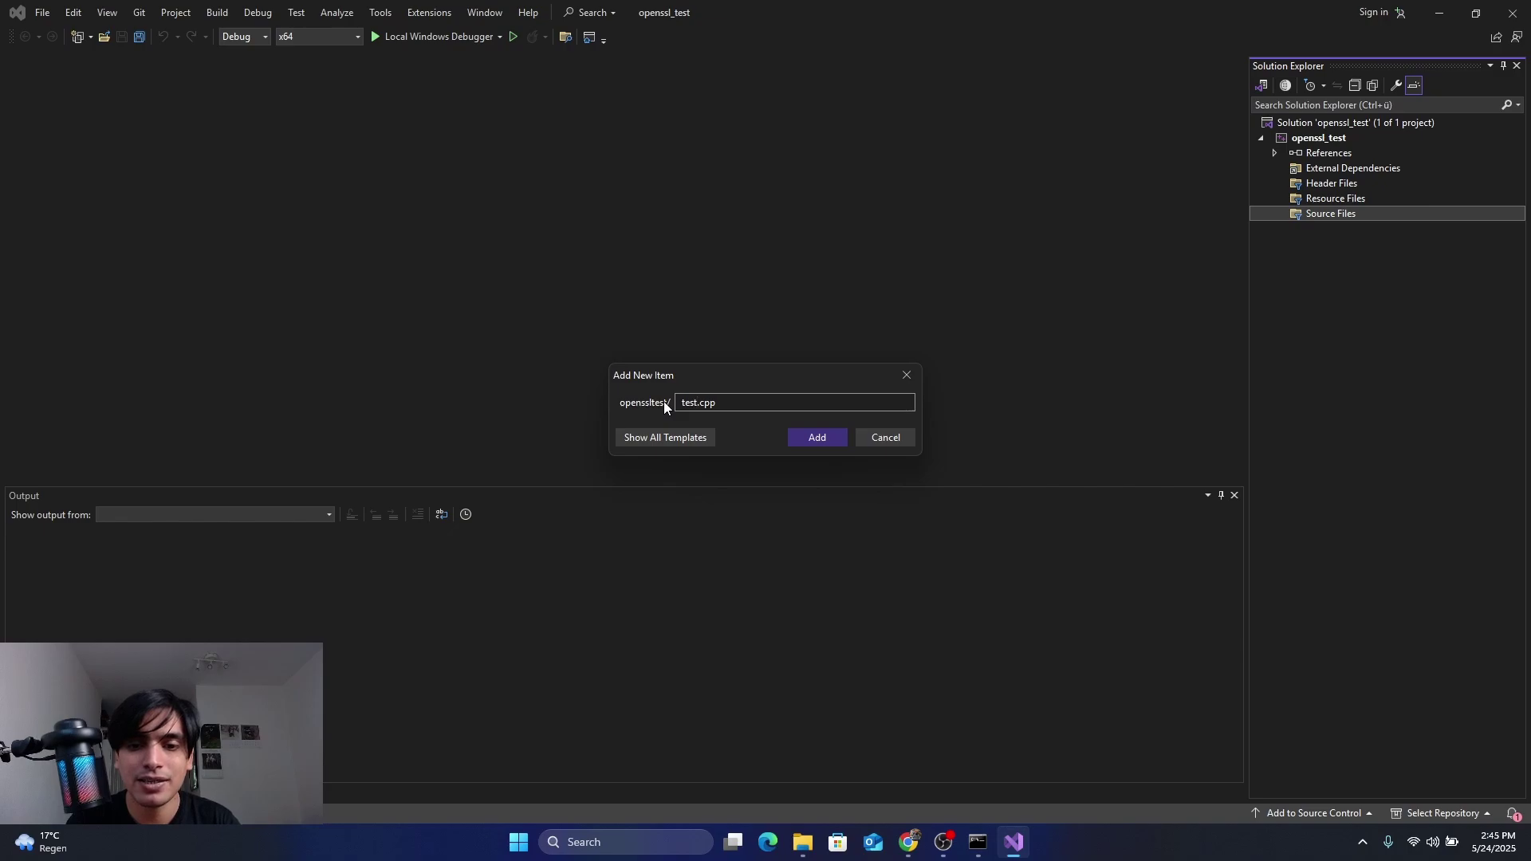
{"action": "left_click", "coordinate": [817, 438]}
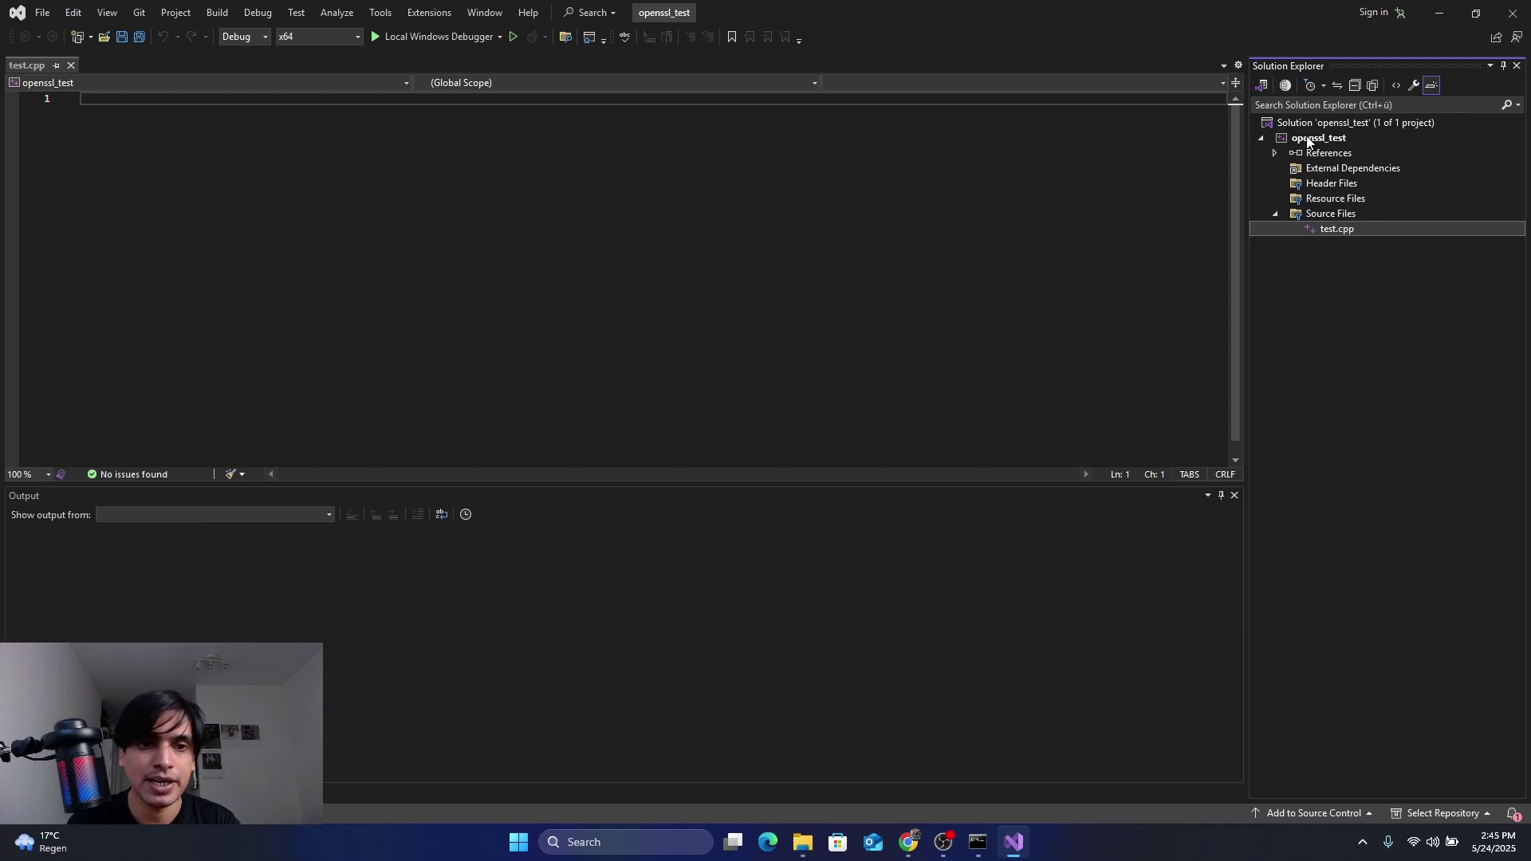
{"action": "left_click", "coordinate": [578, 229]}
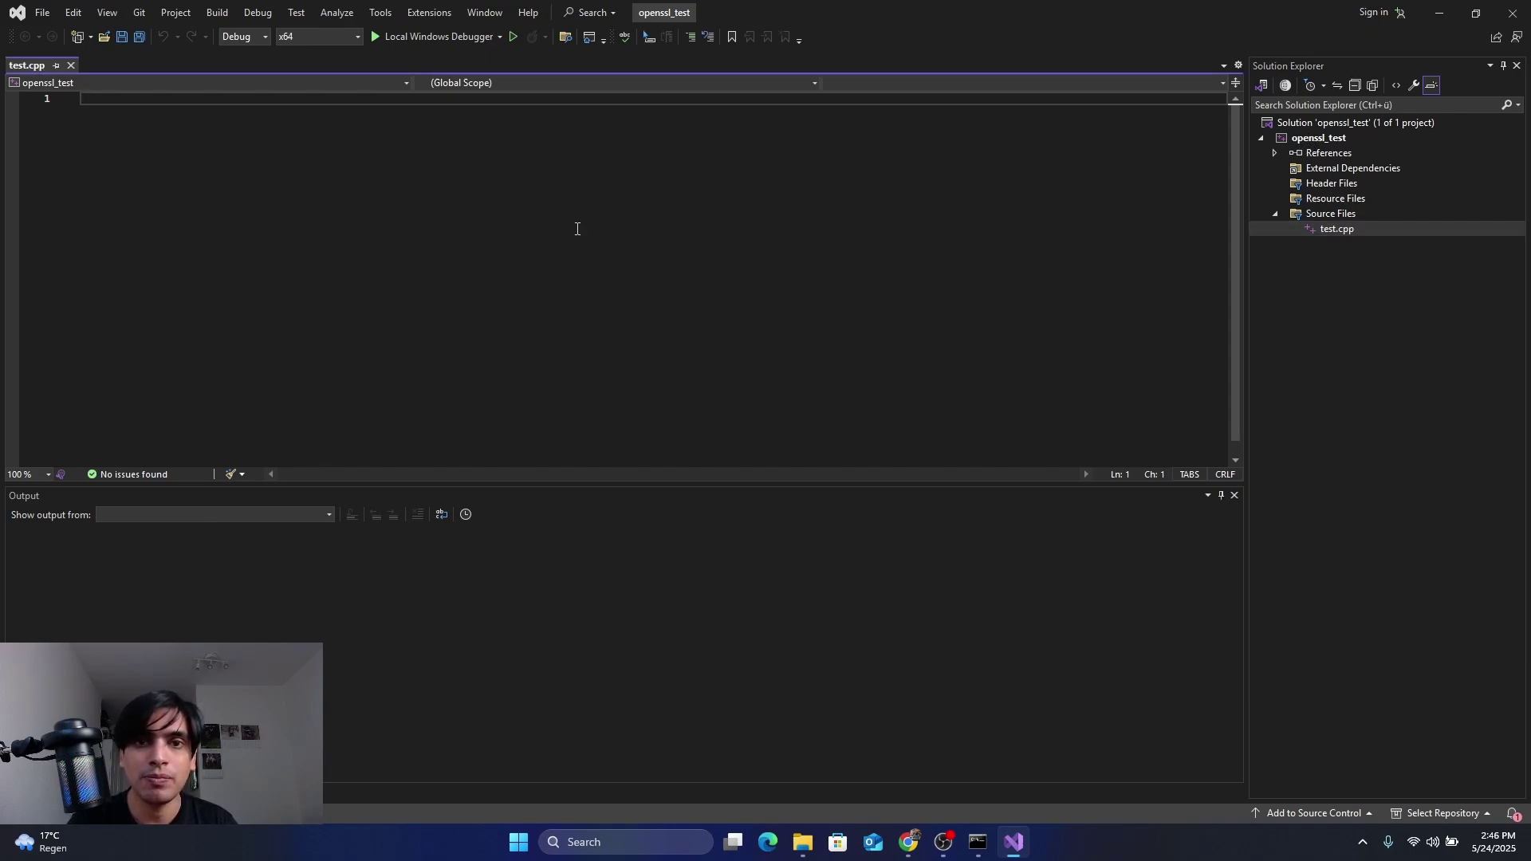
{"action": "type", "text": "#include <openssl/ssl.h> #include <openssl/err.h> #include <iostream>  int main() {     SSL_library_init();     SSL_load_error_strings();      std::cout << \"OpenSSL initialized successfully!\" << std::endl;      return 0; }"}
Review the pasted test.cpp and its 'cannot open source file openssl/ssl.h' include errors
{"action": "left_click", "coordinate": [416, 207]}
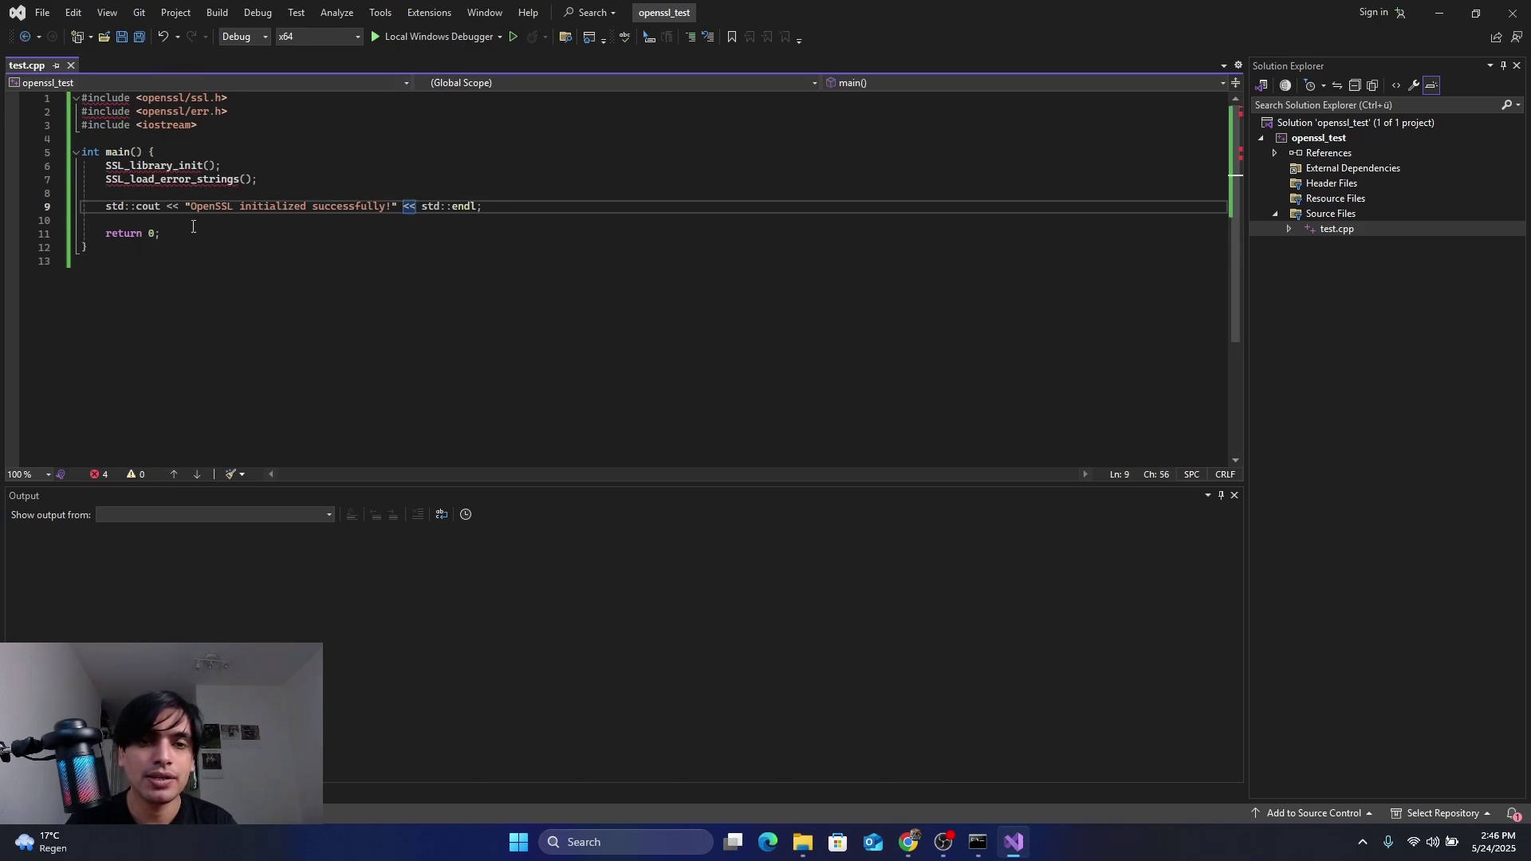
{"action": "key", "text": "ctrl+End"}
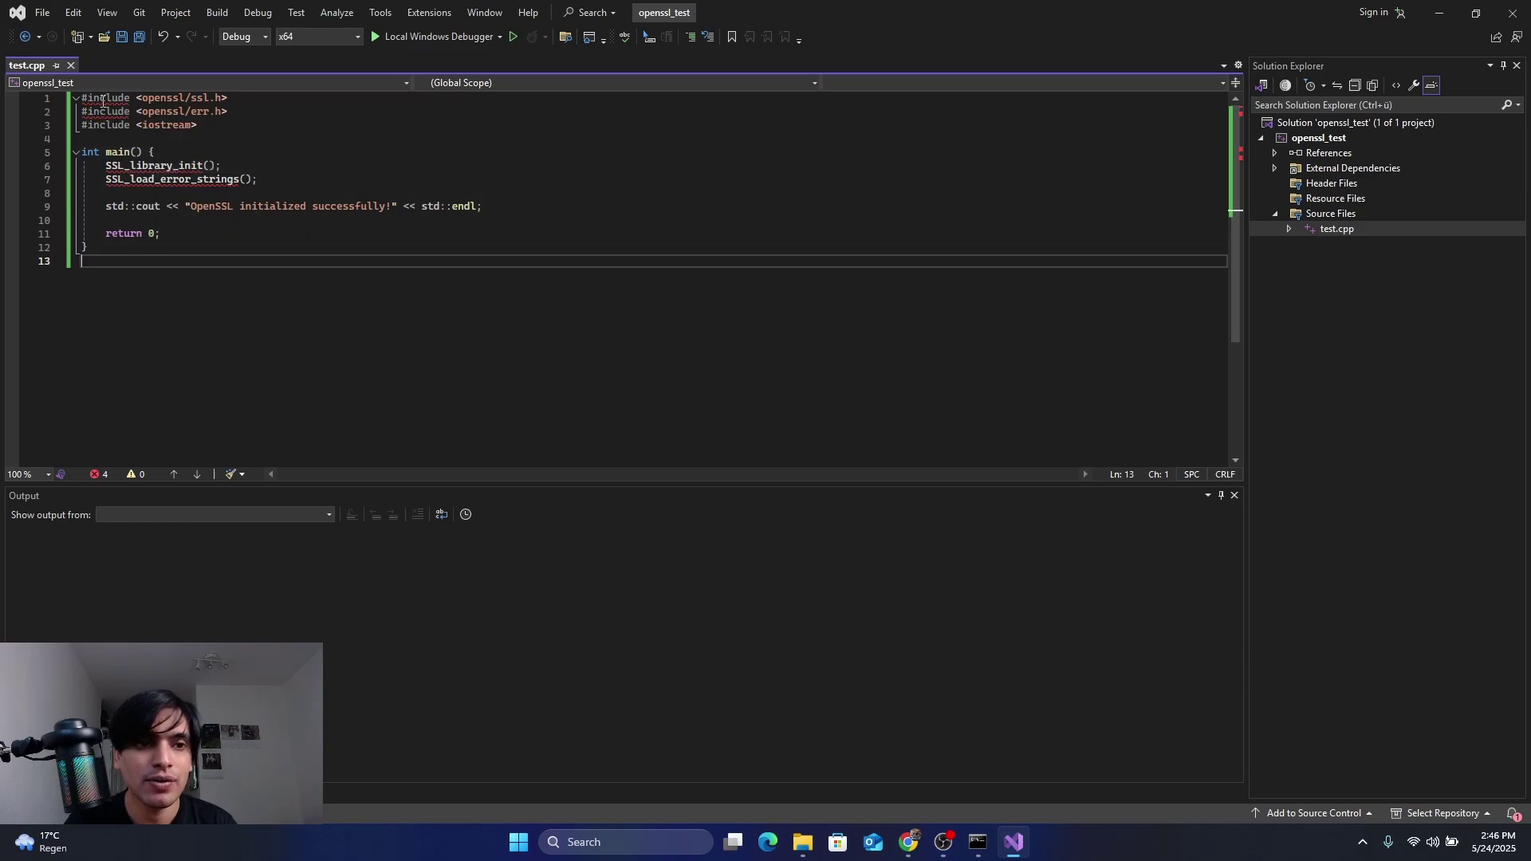
{"action": "mouse_move", "coordinate": [101, 100]}
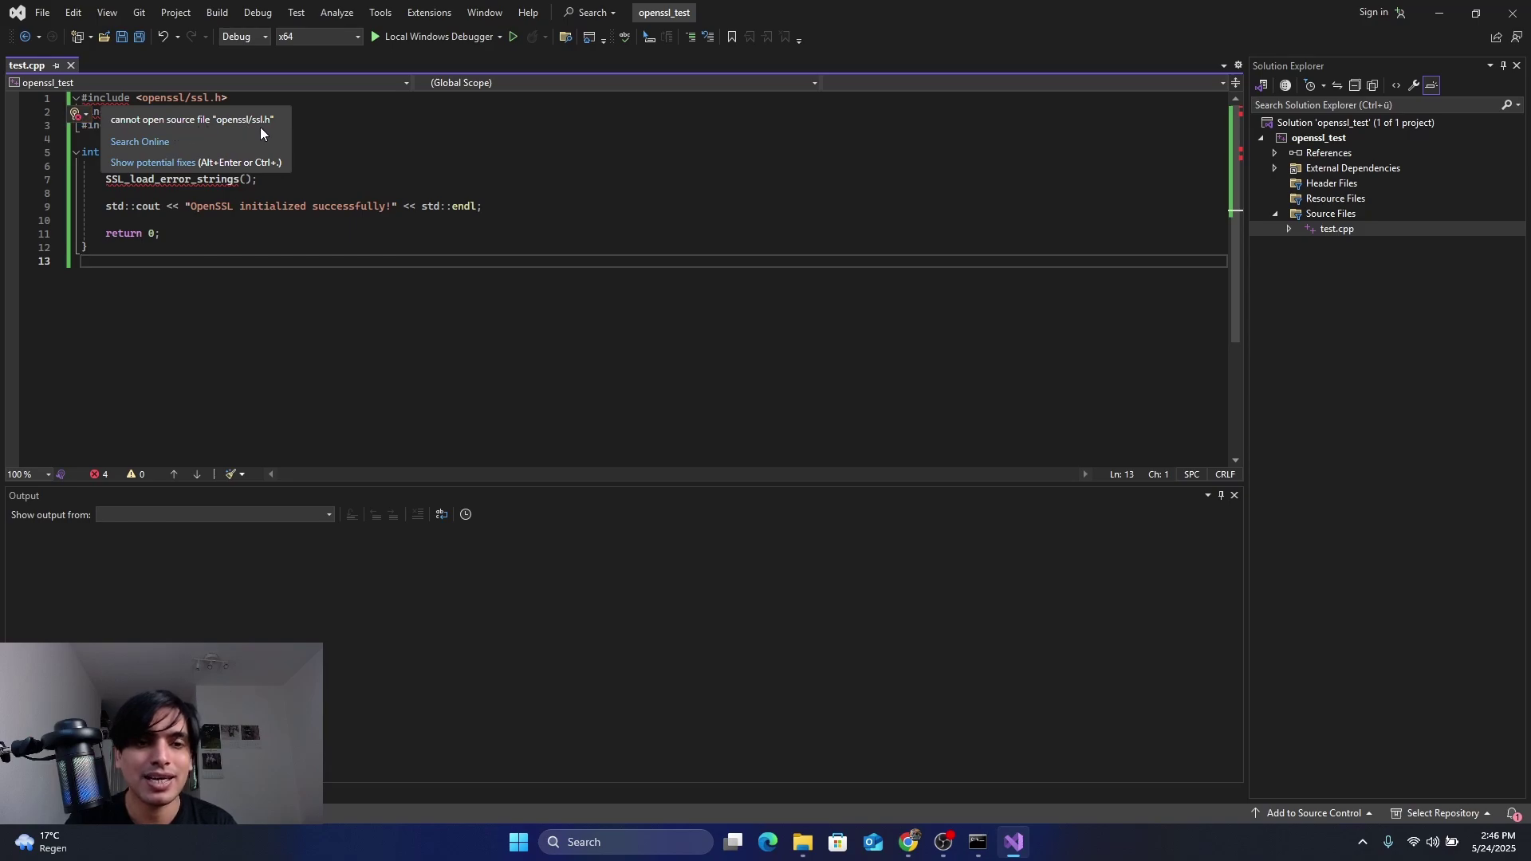
{"action": "left_click", "coordinate": [429, 167]}
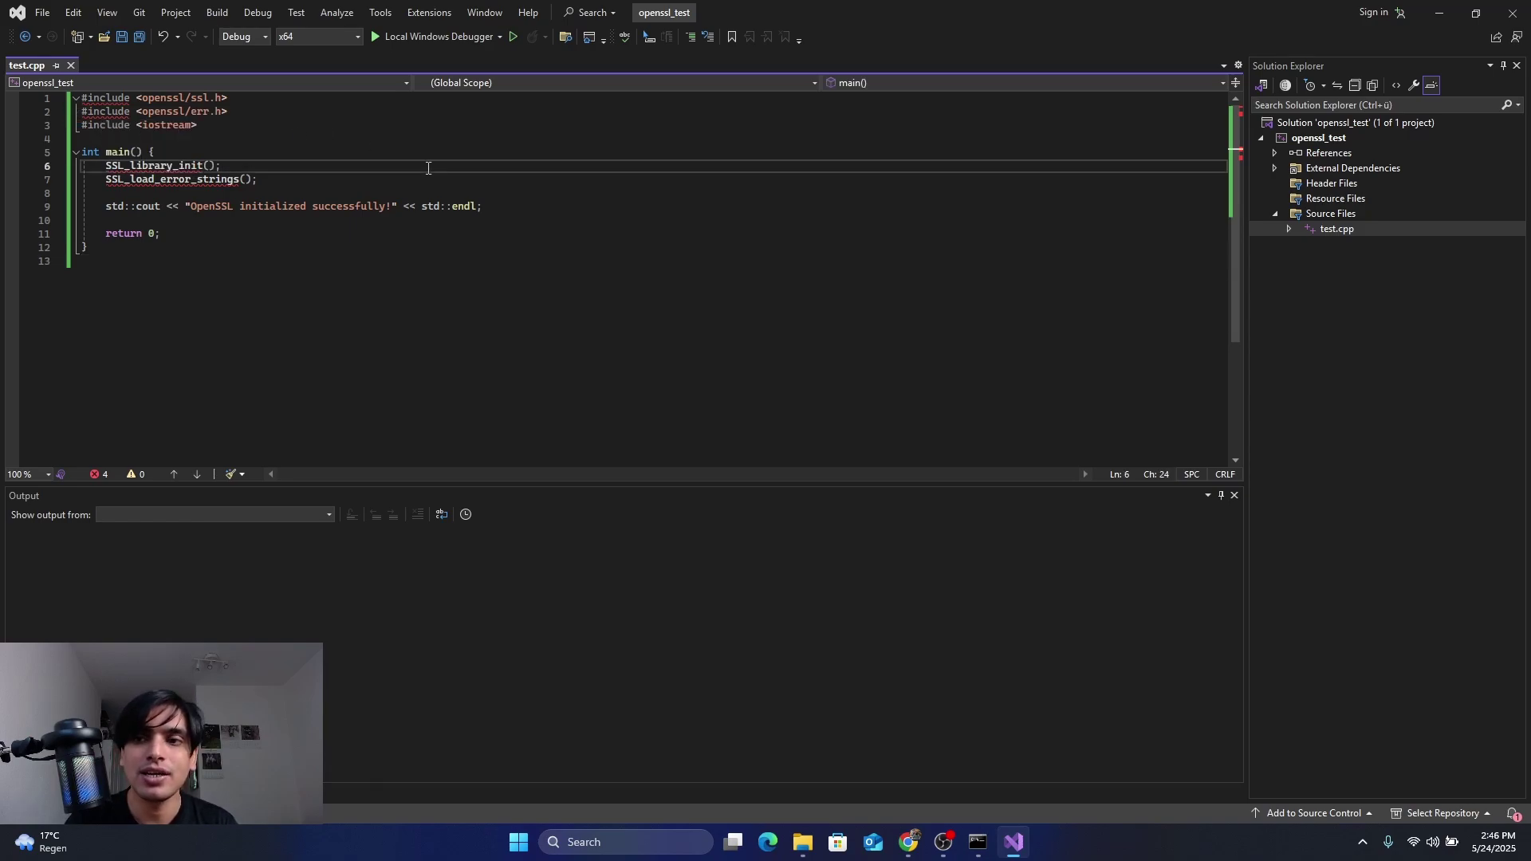
{"action": "left_click", "coordinate": [1302, 141]}
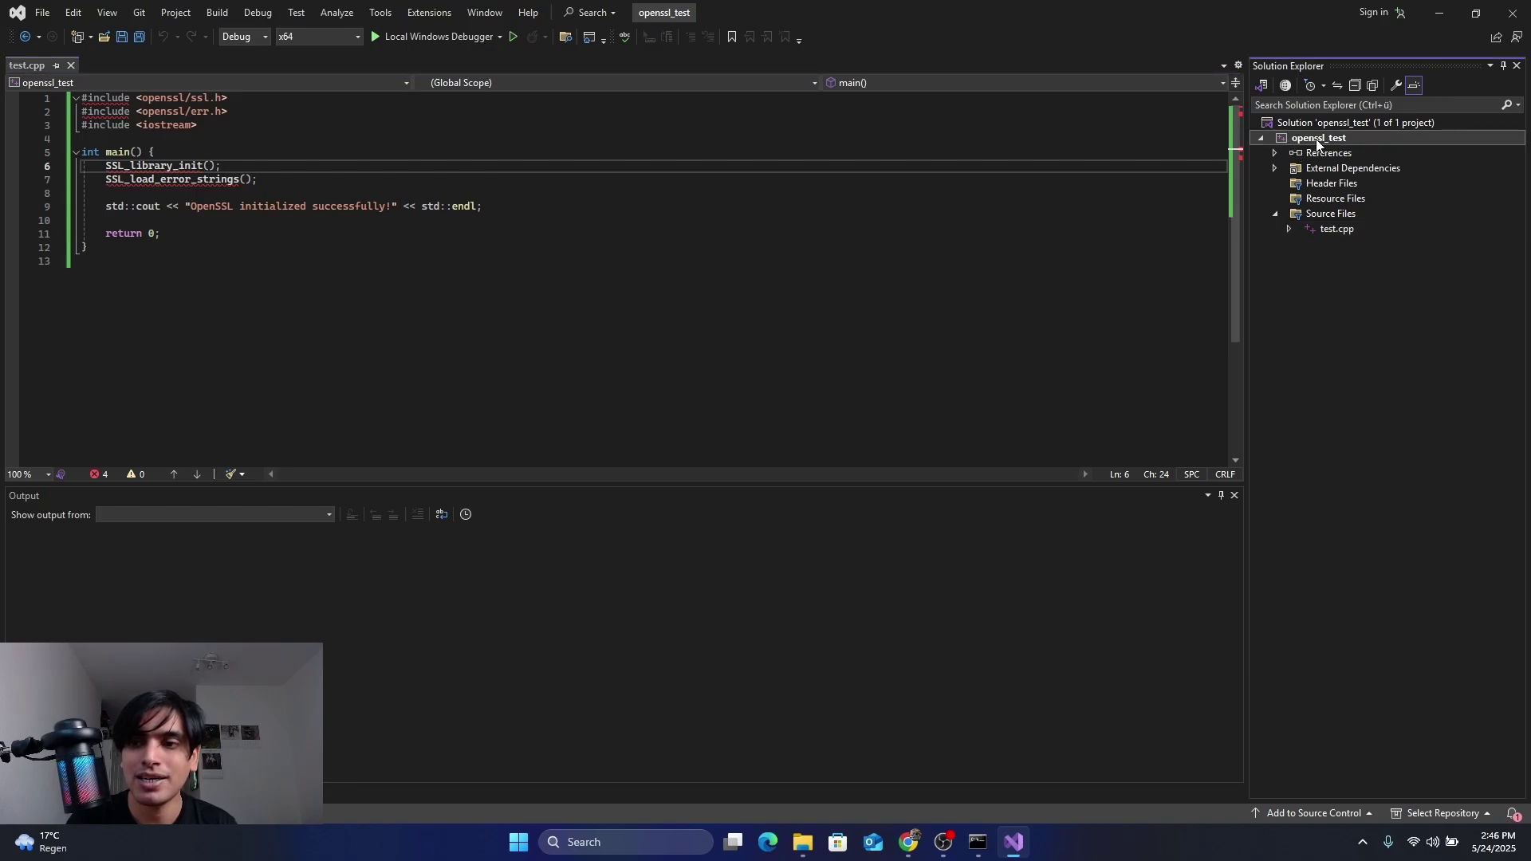
Open the Additional Include Directories editor in the project's C/C++ General properties
{"action": "right_click", "coordinate": [1316, 138]}
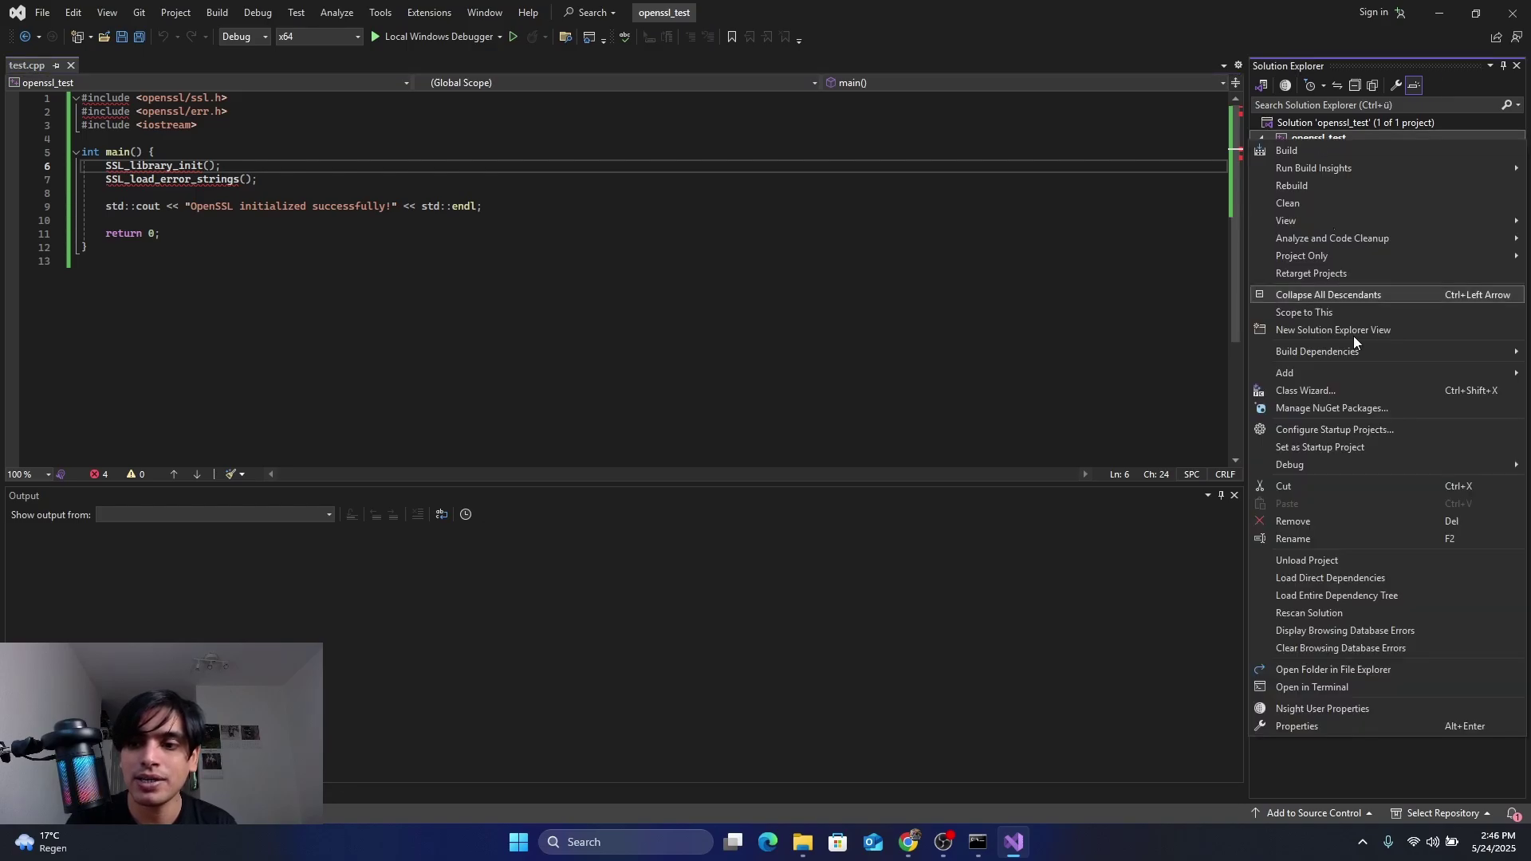
{"action": "left_click", "coordinate": [1370, 730]}
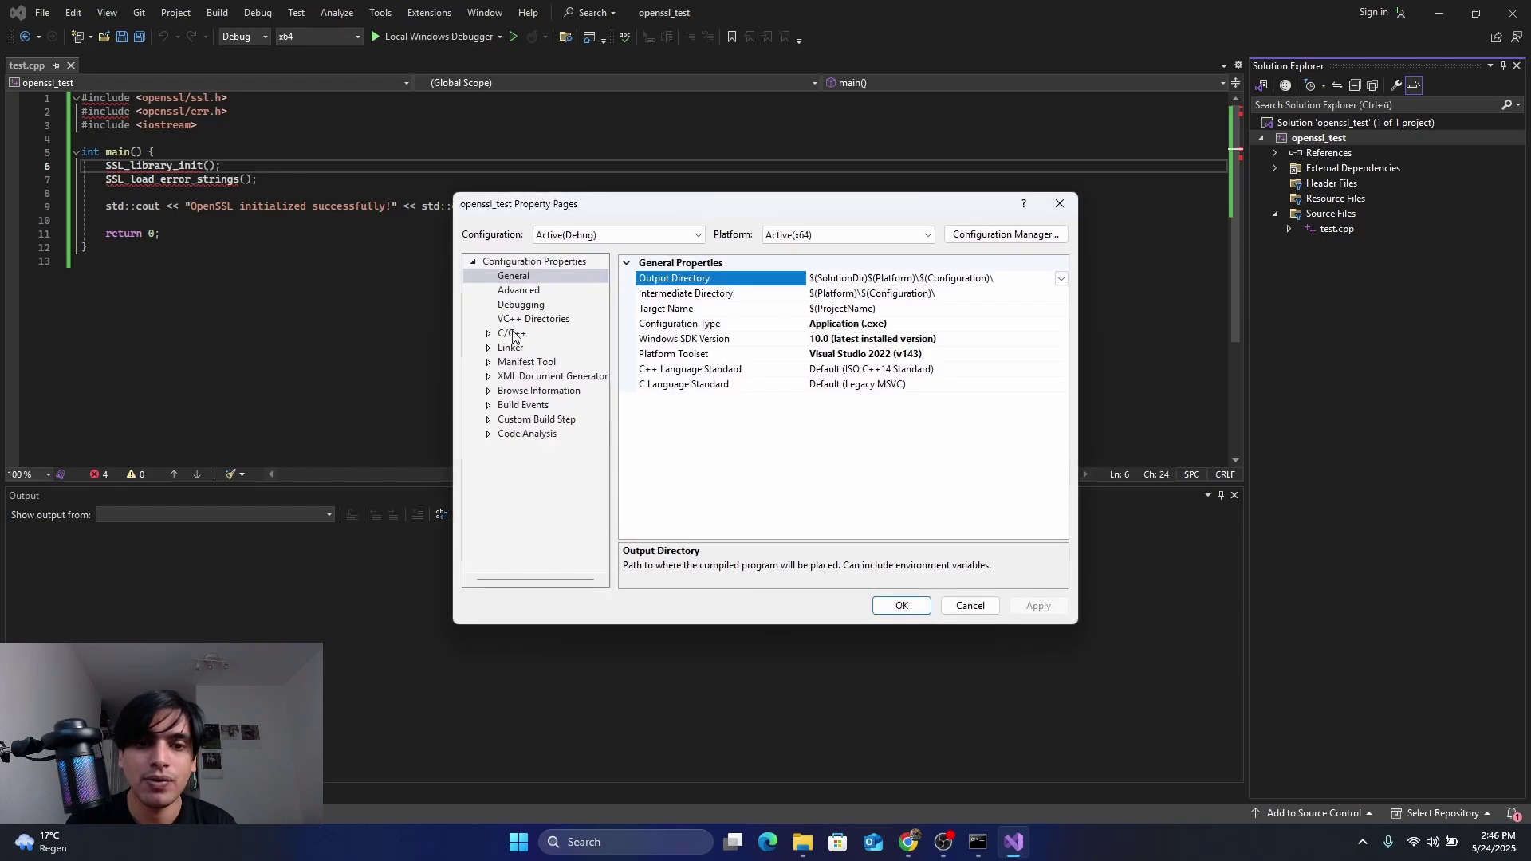
{"action": "left_click", "coordinate": [488, 334]}
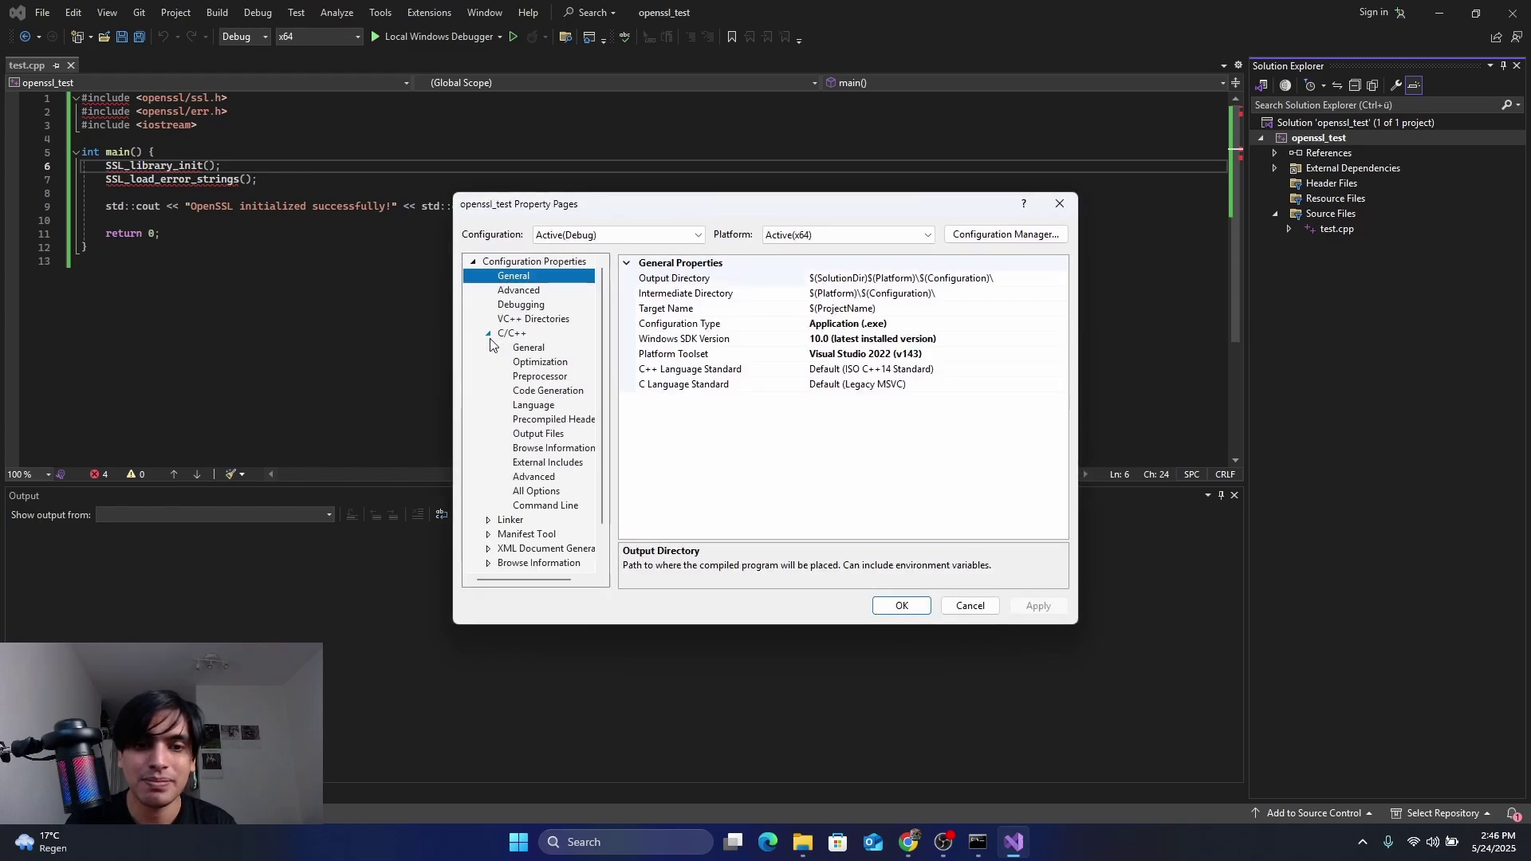
{"action": "left_click", "coordinate": [543, 348]}
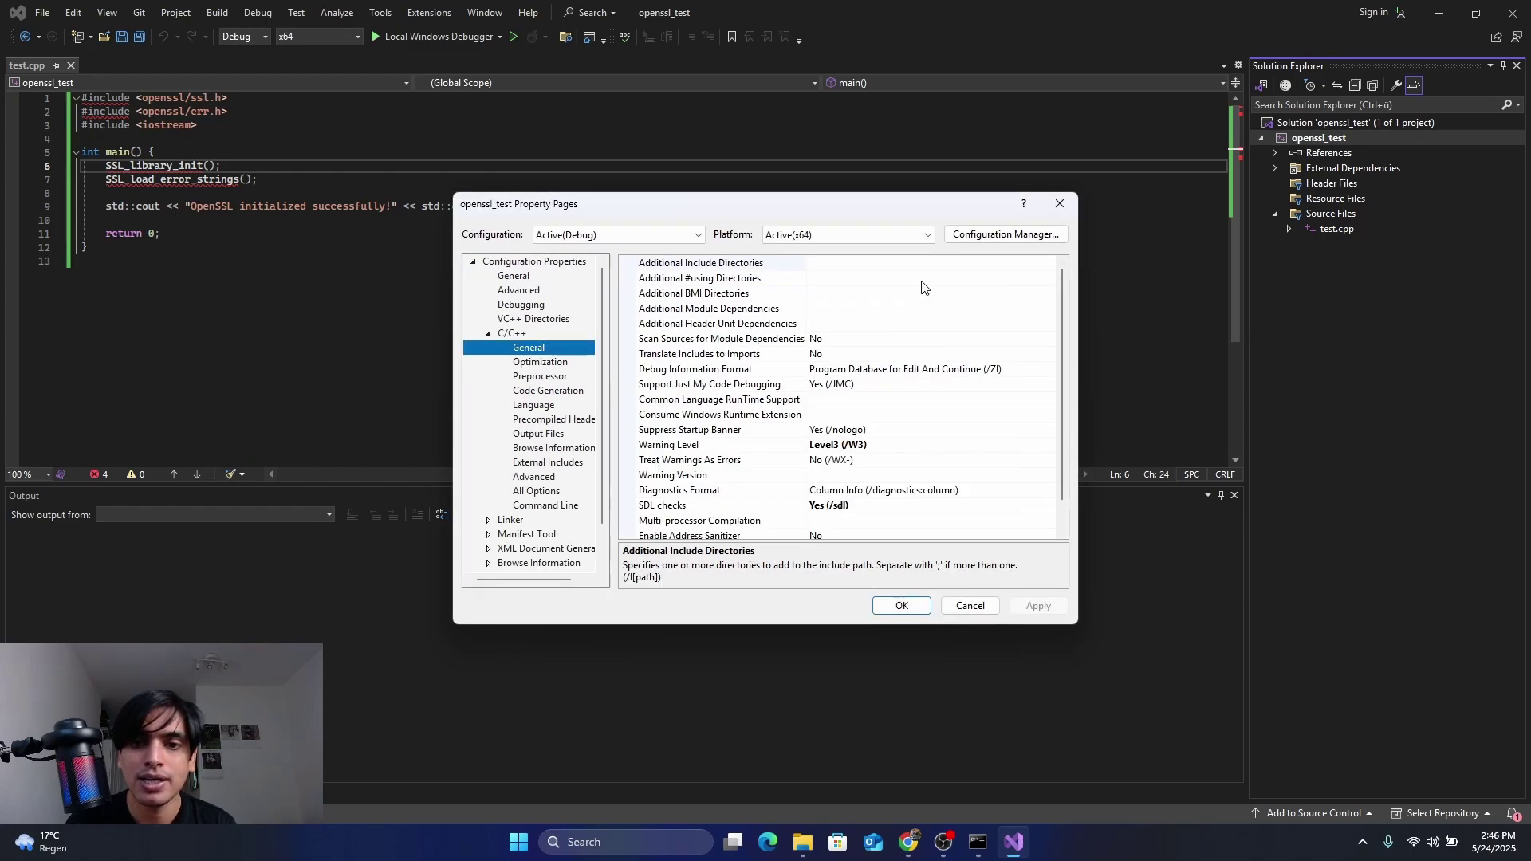
{"action": "left_click", "coordinate": [1025, 270]}
{"action": "left_click", "coordinate": [1048, 263]}
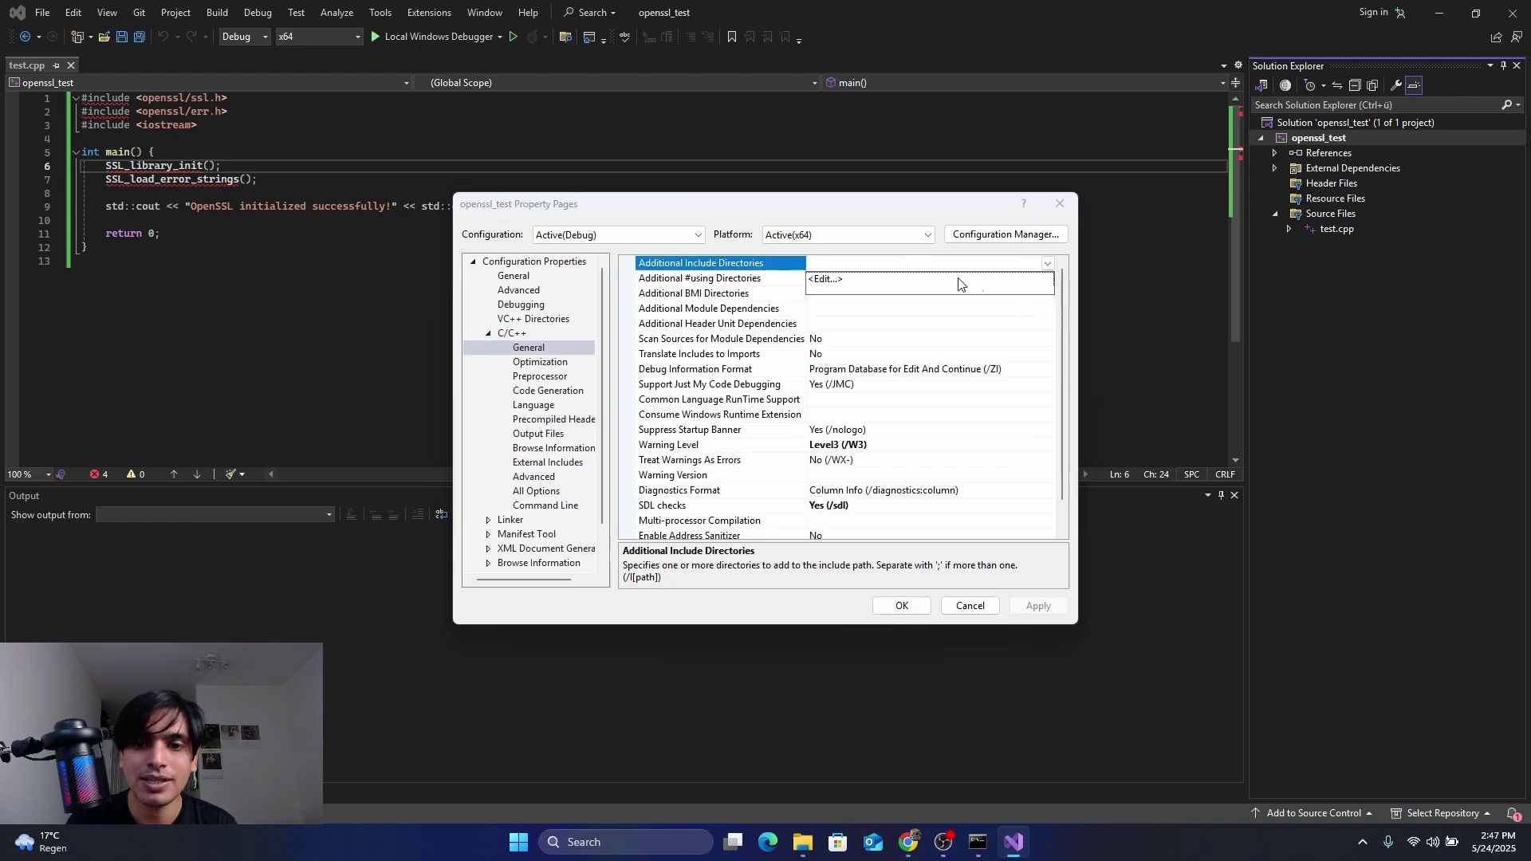
{"action": "left_click", "coordinate": [913, 288]}
Add C:\Program Files\OpenSSL-Win64\include as an additional include directory
{"action": "left_click", "coordinate": [848, 308]}
{"action": "left_click", "coordinate": [891, 331]}
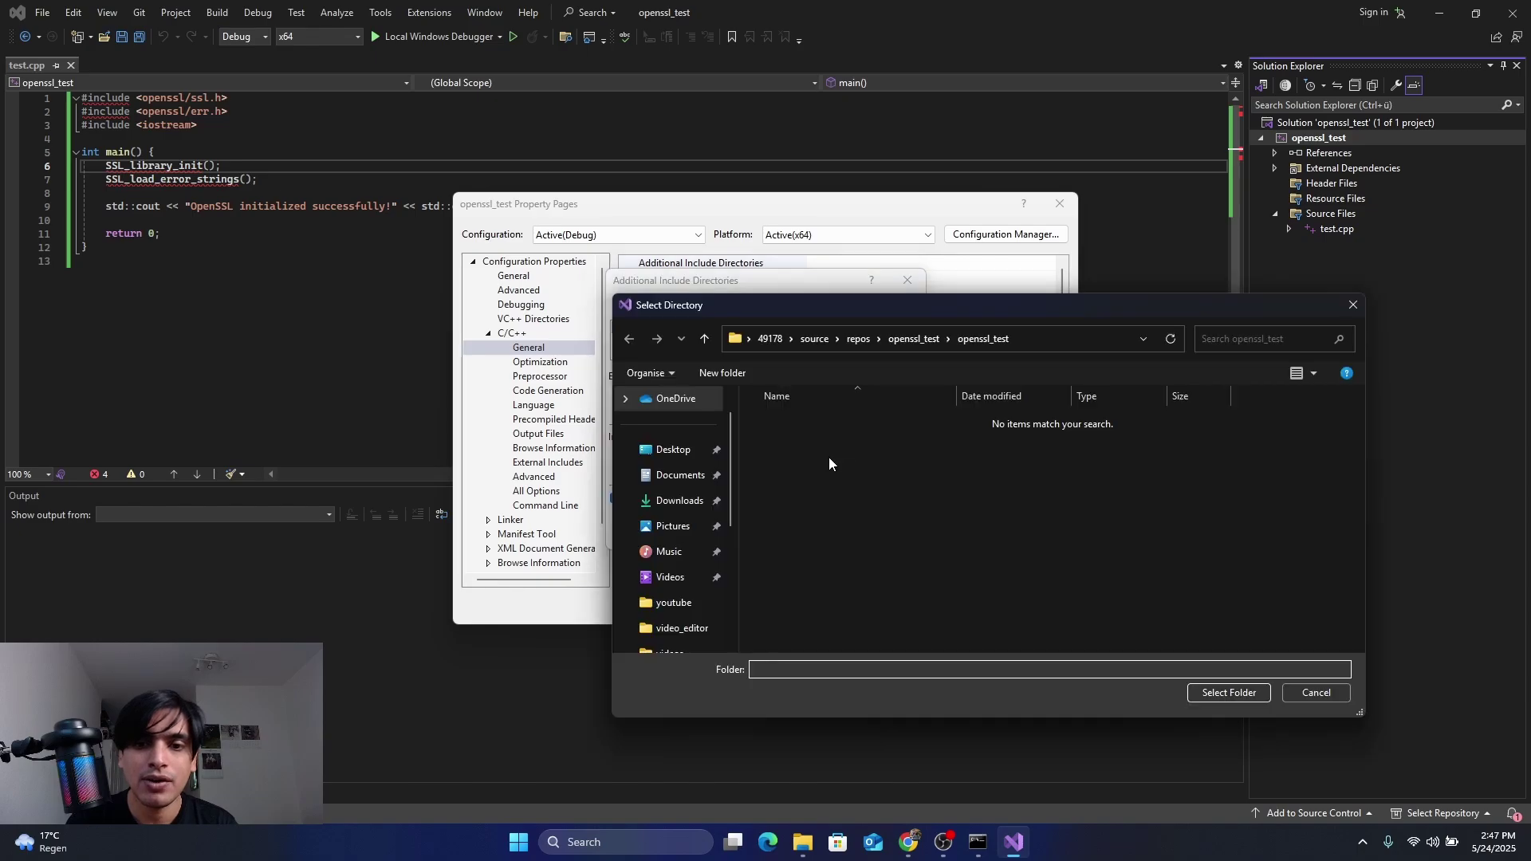
{"action": "scroll", "coordinate": [712, 522], "scroll_direction": "down", "scroll_amount": 3}
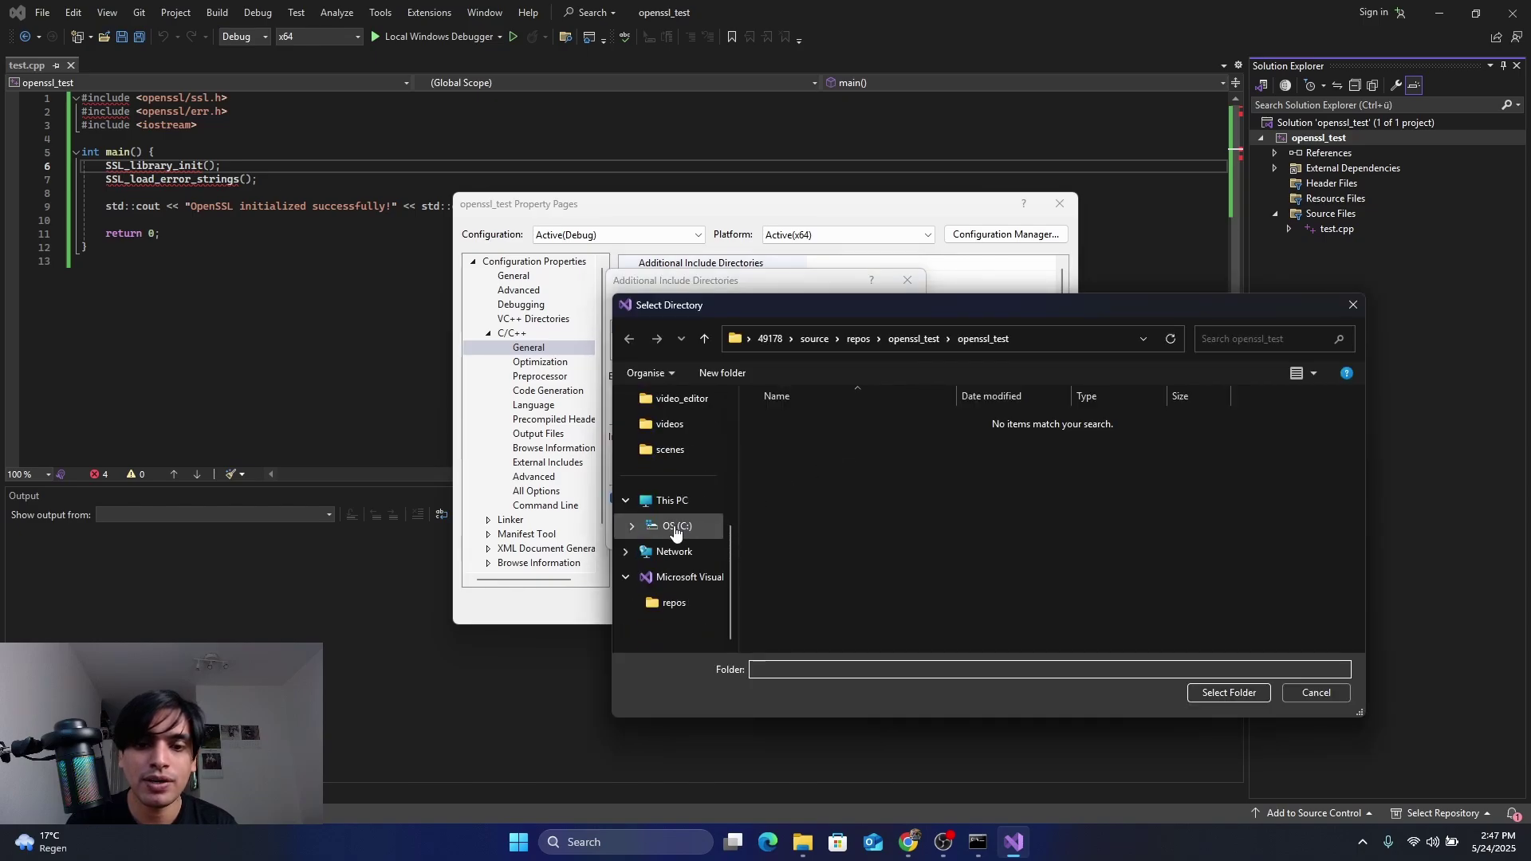
{"action": "left_click", "coordinate": [676, 528]}
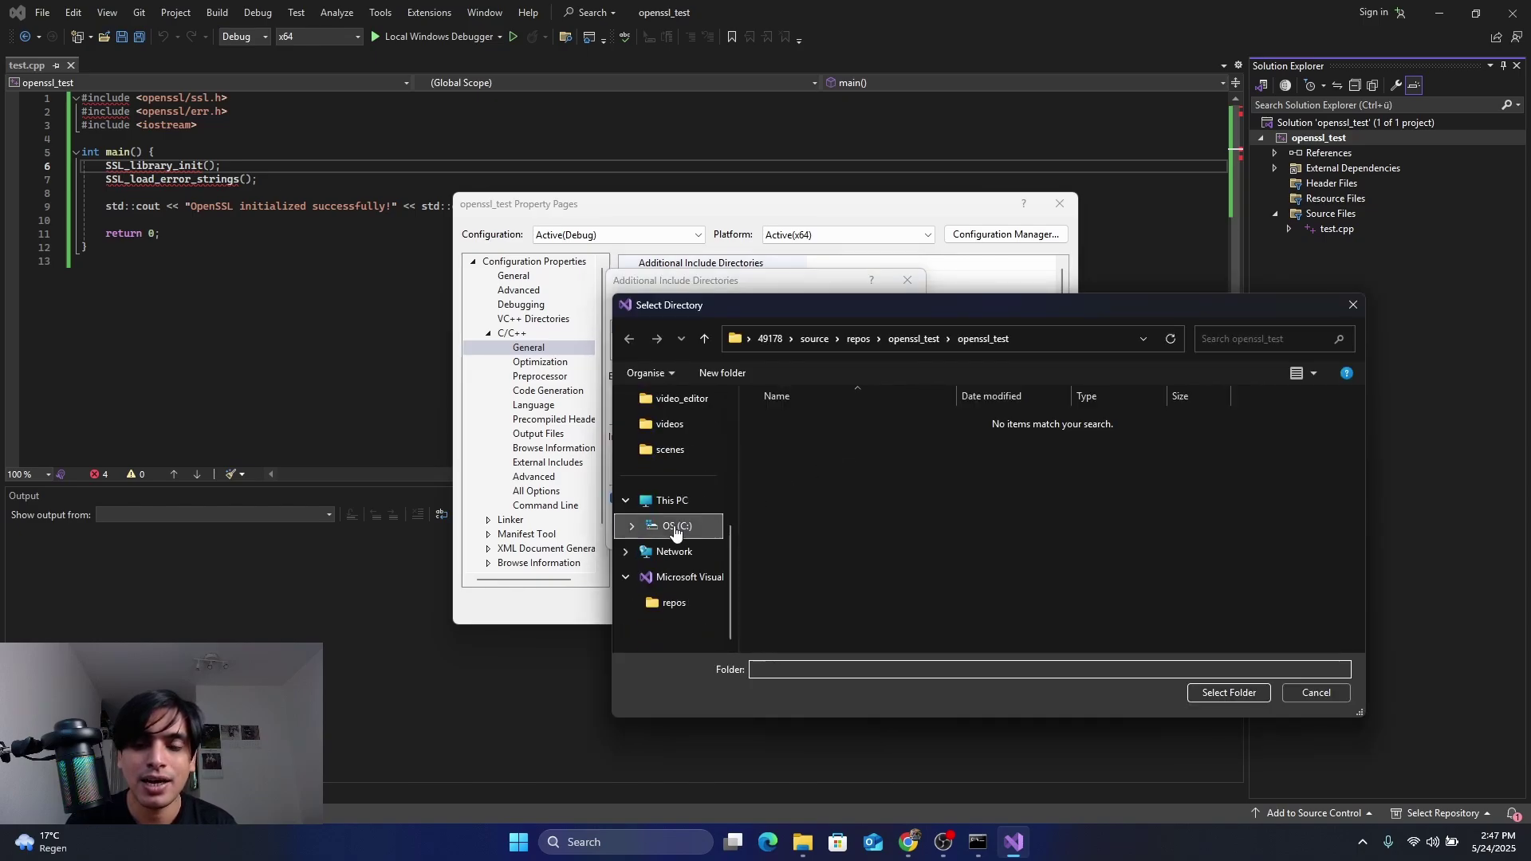
{"action": "double_click", "coordinate": [821, 477]}
{"action": "scroll", "coordinate": [830, 479], "scroll_direction": "down", "scroll_amount": 5}
{"action": "scroll", "coordinate": [831, 484], "scroll_direction": "down", "scroll_amount": 2}
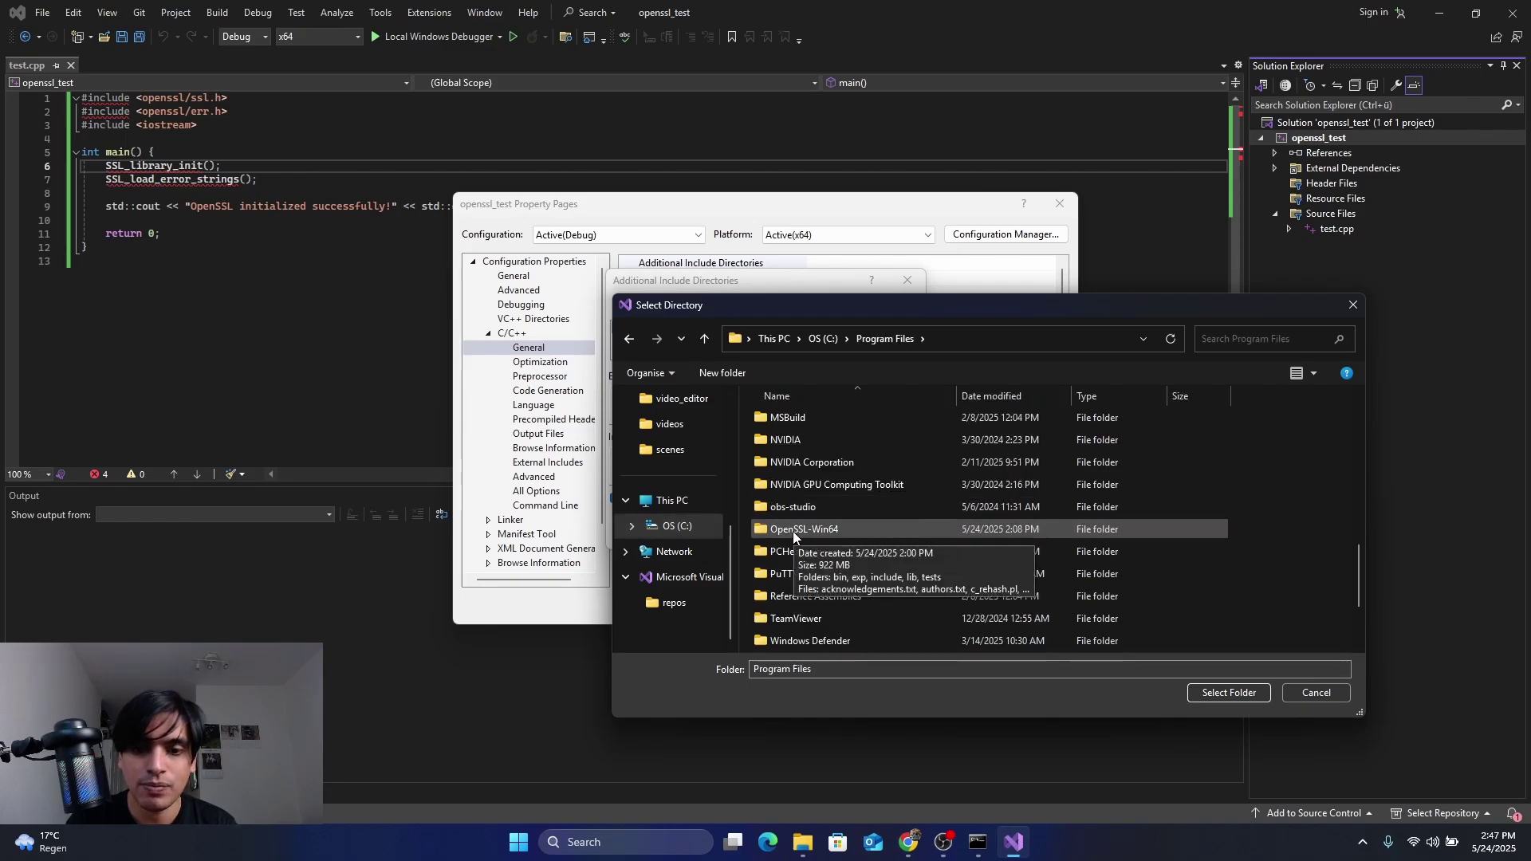
{"action": "double_click", "coordinate": [792, 529]}
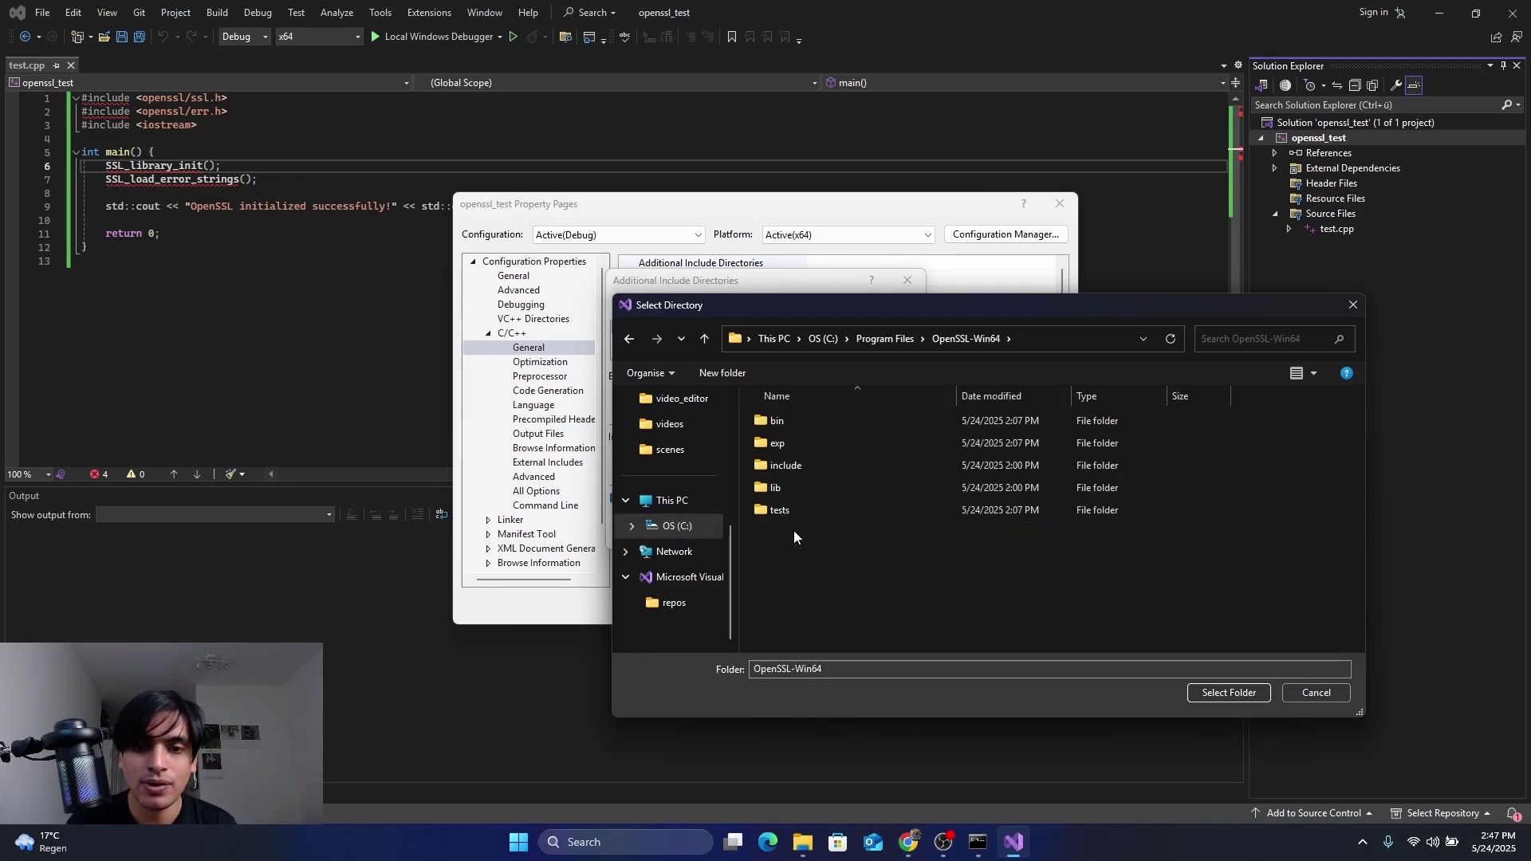
{"action": "double_click", "coordinate": [781, 471]}
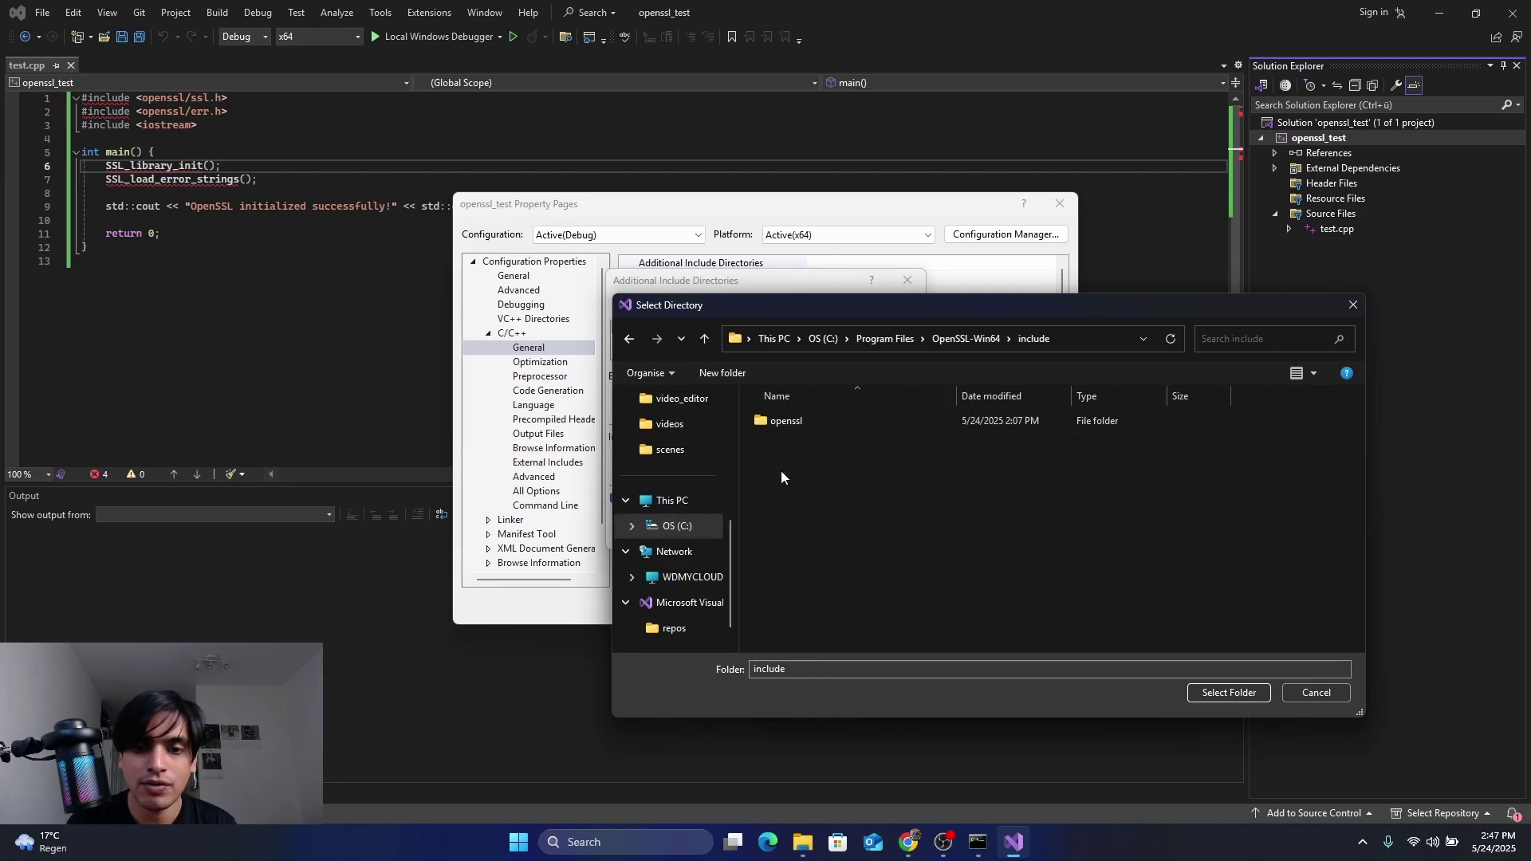
{"action": "left_click", "coordinate": [1228, 692]}
{"action": "left_click", "coordinate": [821, 531]}
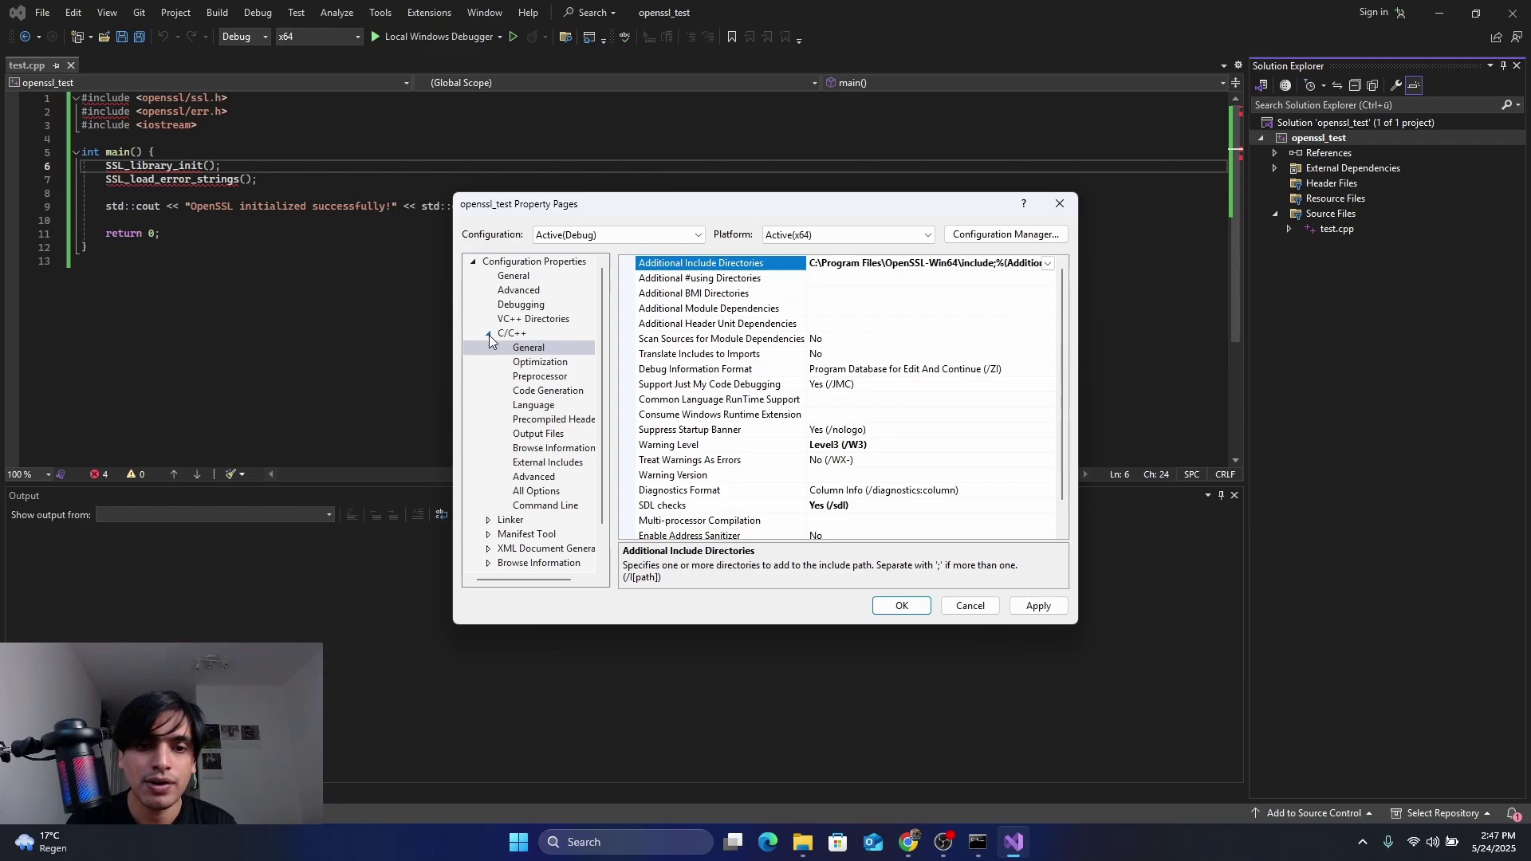
Open the Additional Library Directories editor under Linker > General
{"action": "left_click", "coordinate": [489, 521]}
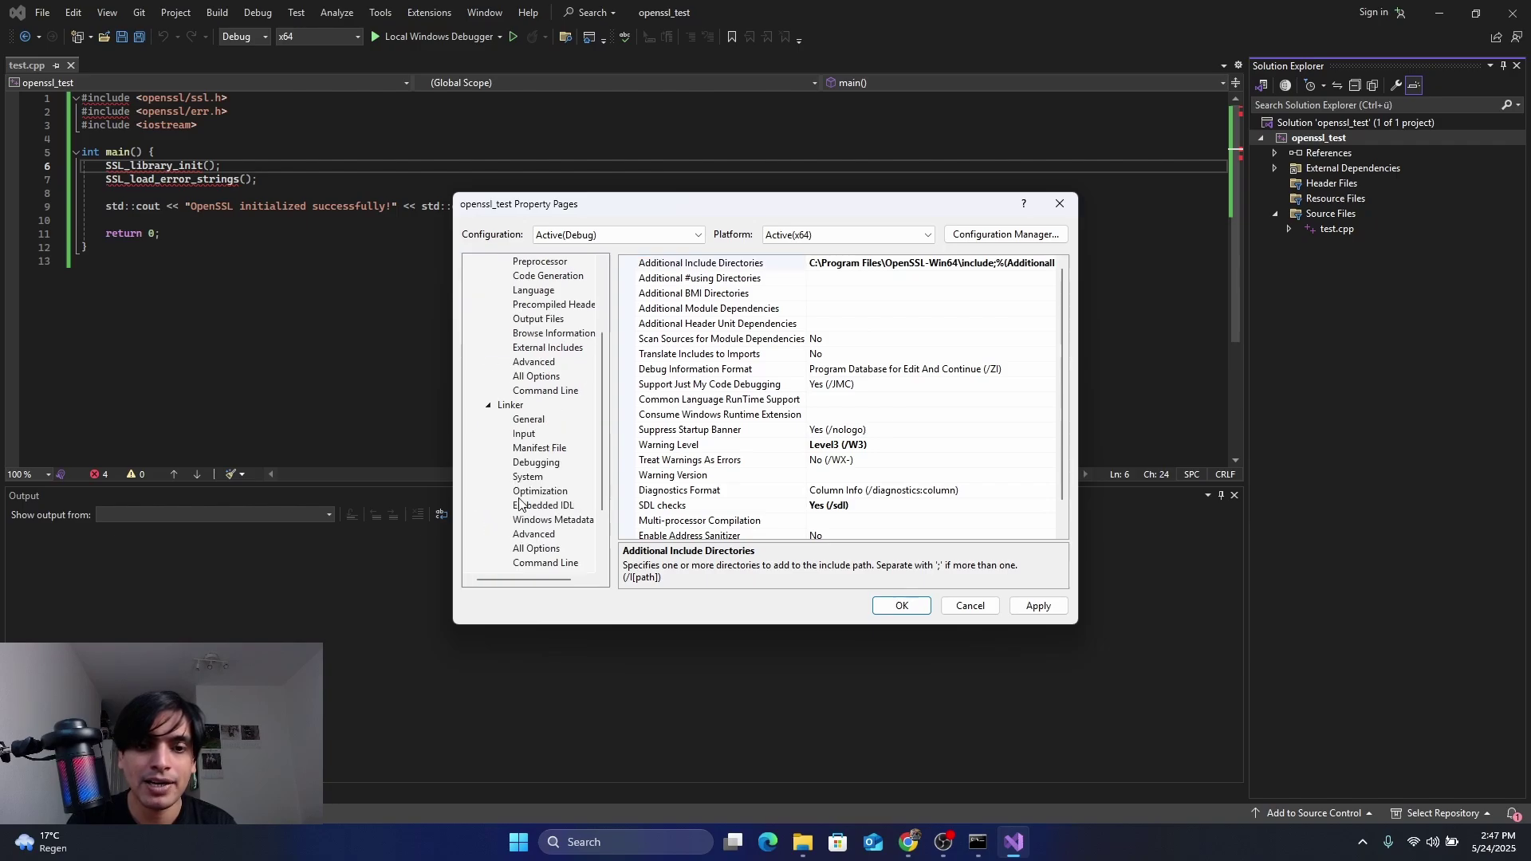
{"action": "left_click", "coordinate": [544, 335]}
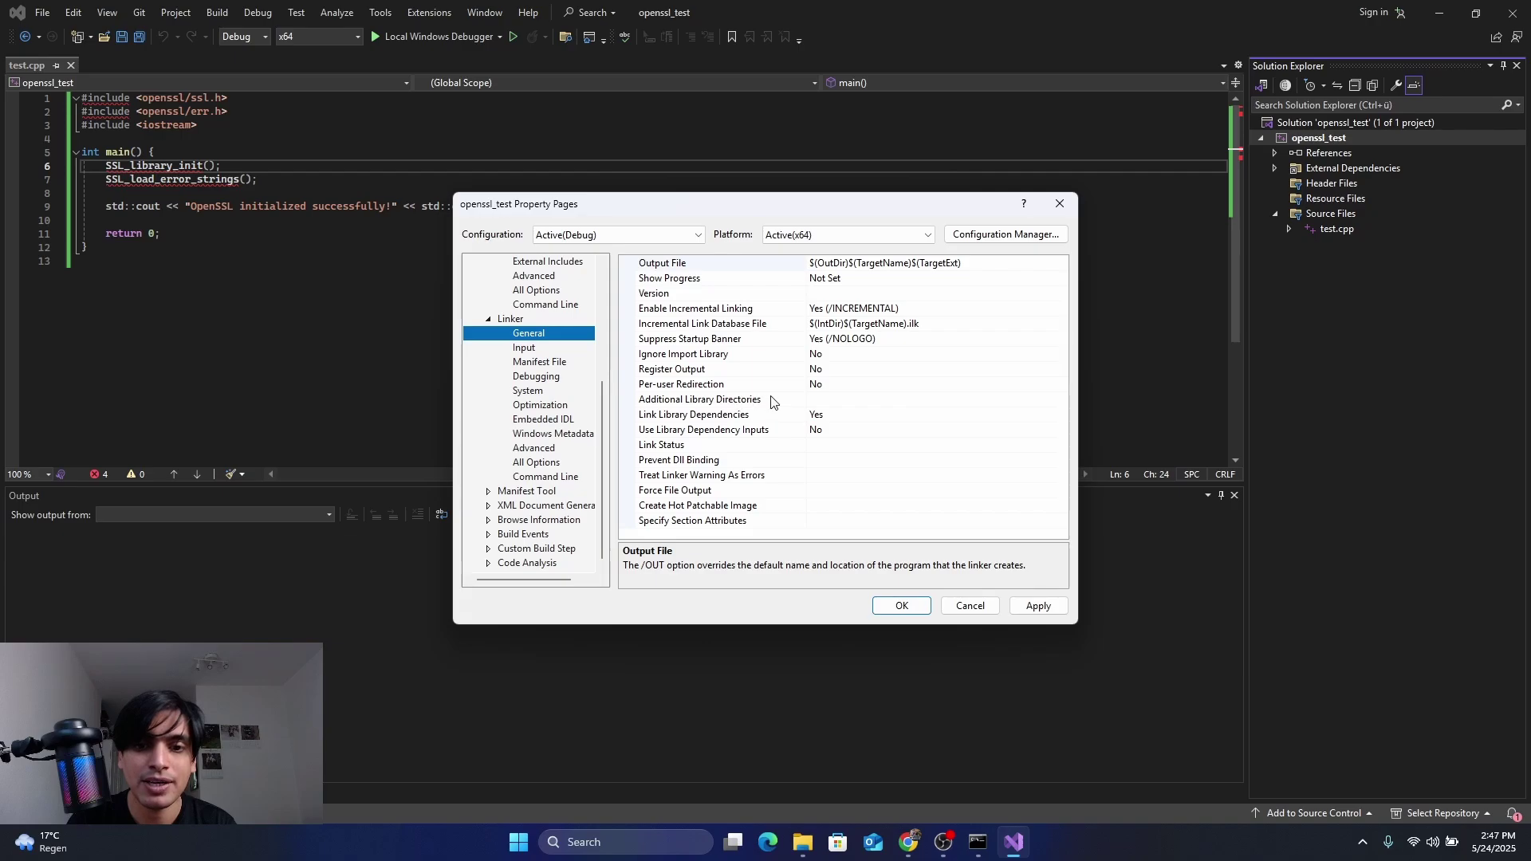
{"action": "left_click", "coordinate": [997, 397]}
{"action": "left_click", "coordinate": [1061, 399]}
{"action": "left_click", "coordinate": [957, 422]}
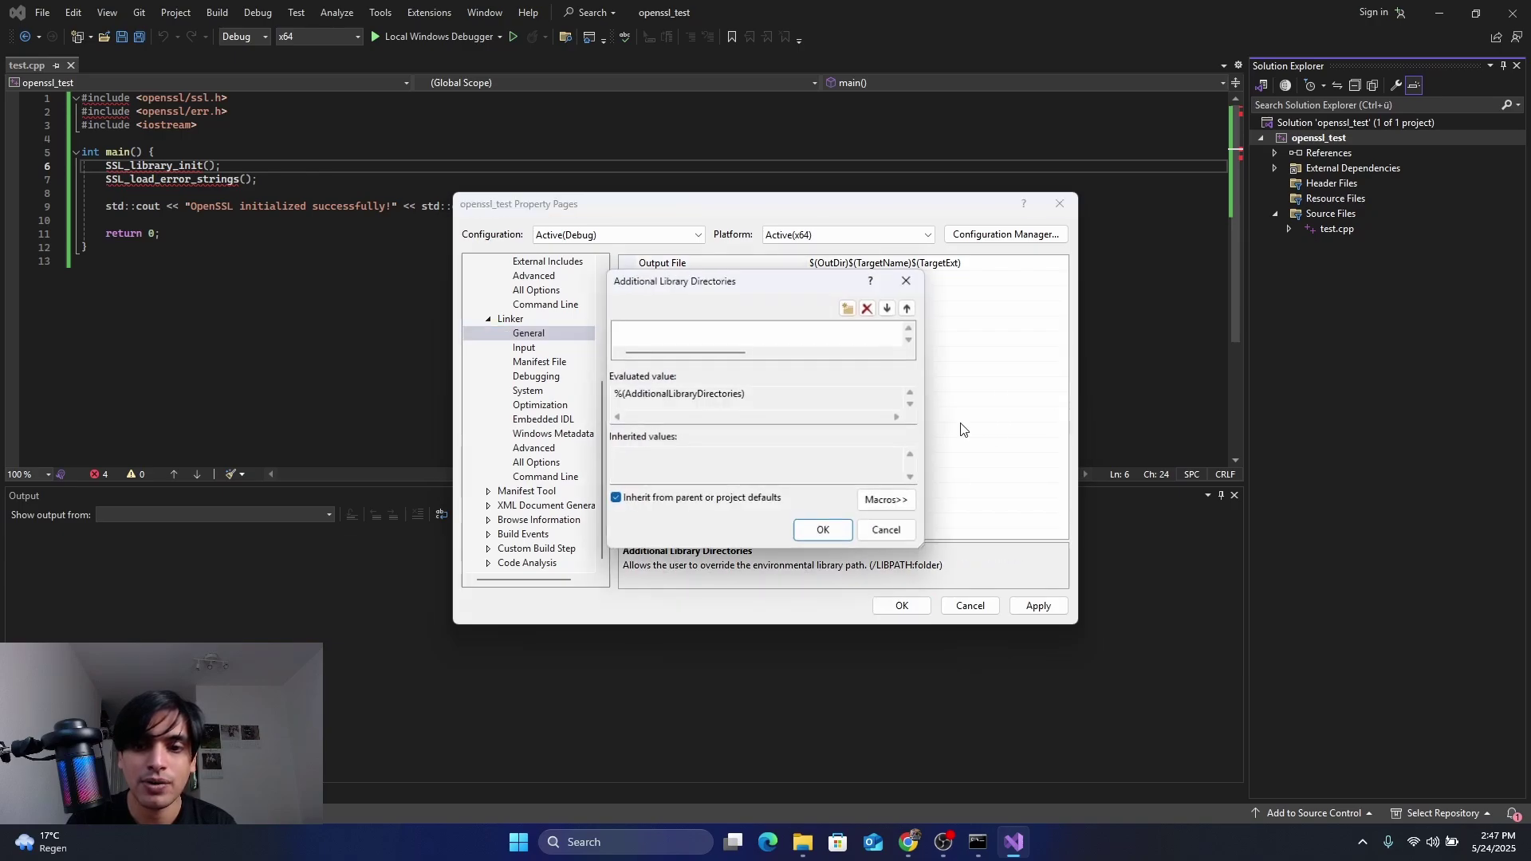
Add C:\Program Files\OpenSSL-Win64\lib\VC\x64\MD as a library directory
{"action": "left_click", "coordinate": [848, 308]}
{"action": "left_click", "coordinate": [887, 332]}
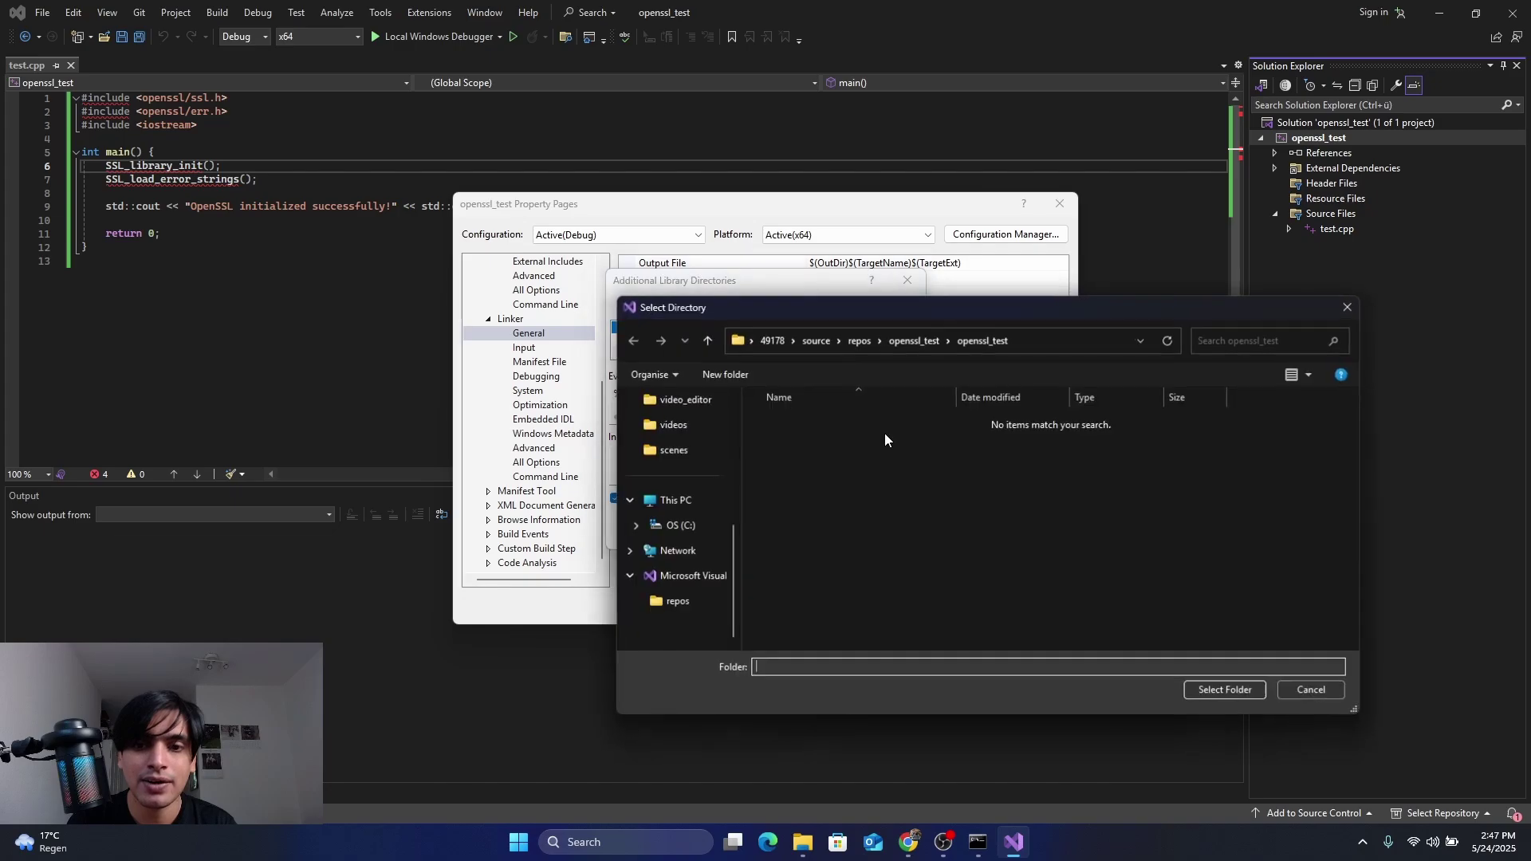
{"action": "scroll", "coordinate": [696, 532], "scroll_direction": "down", "scroll_amount": 5}
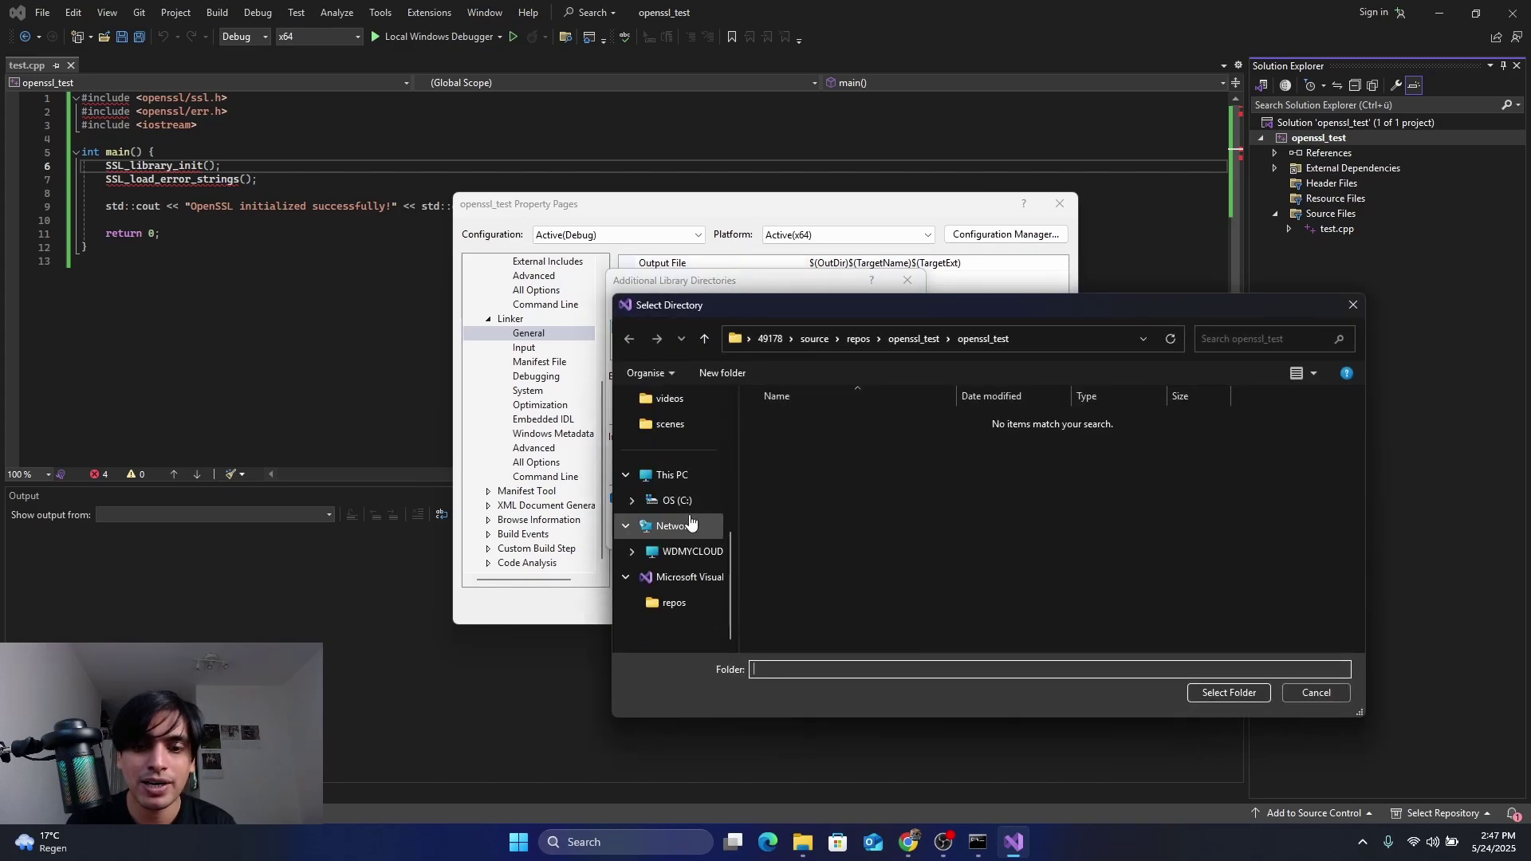
{"action": "left_click", "coordinate": [677, 501]}
{"action": "double_click", "coordinate": [829, 476]}
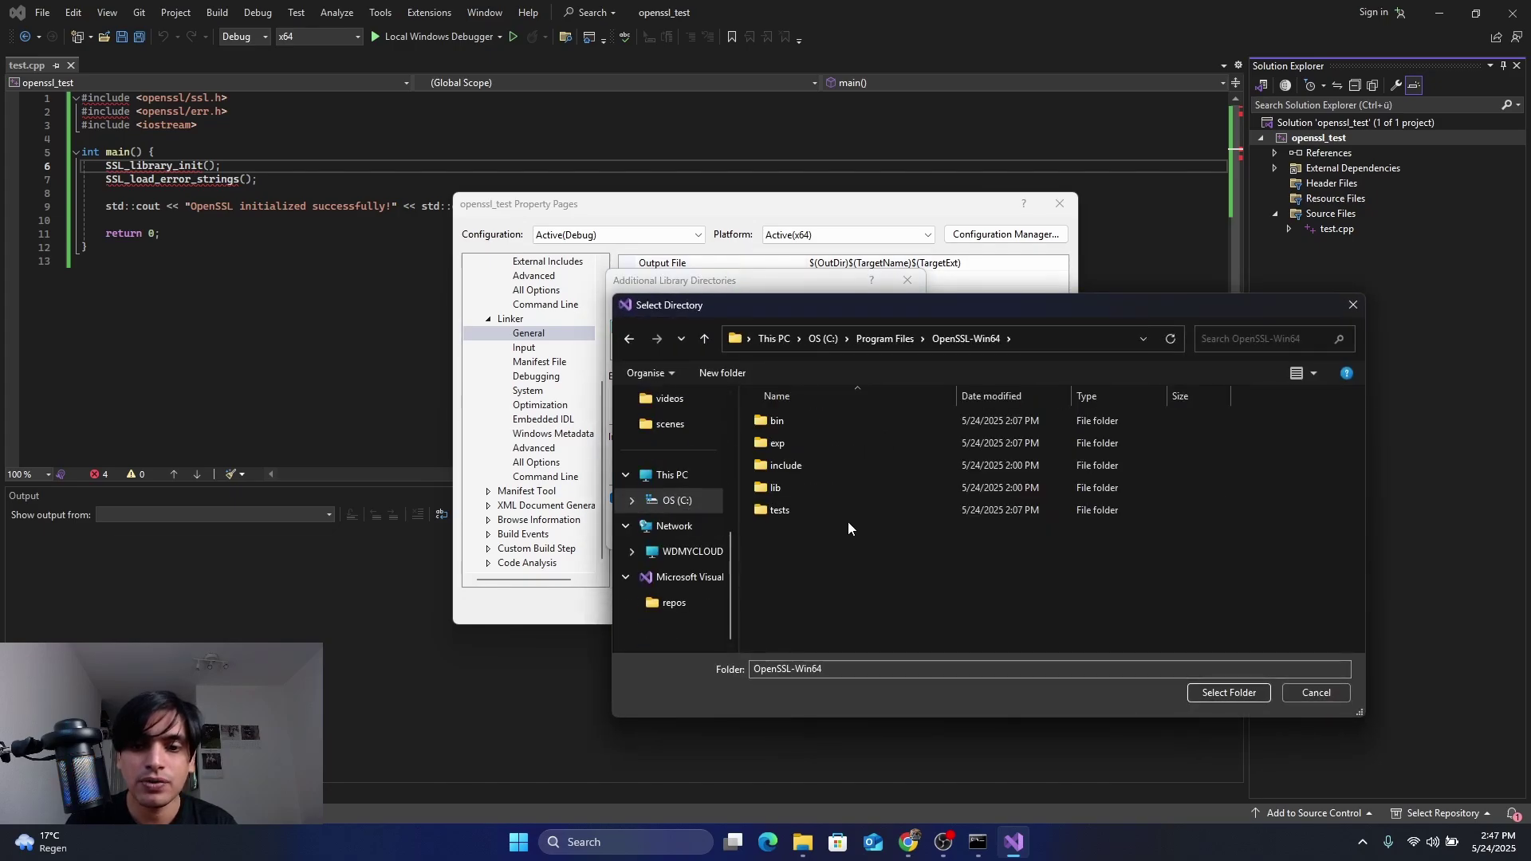
{"action": "double_click", "coordinate": [812, 490]}
{"action": "double_click", "coordinate": [811, 428]}
{"action": "double_click", "coordinate": [792, 420]}
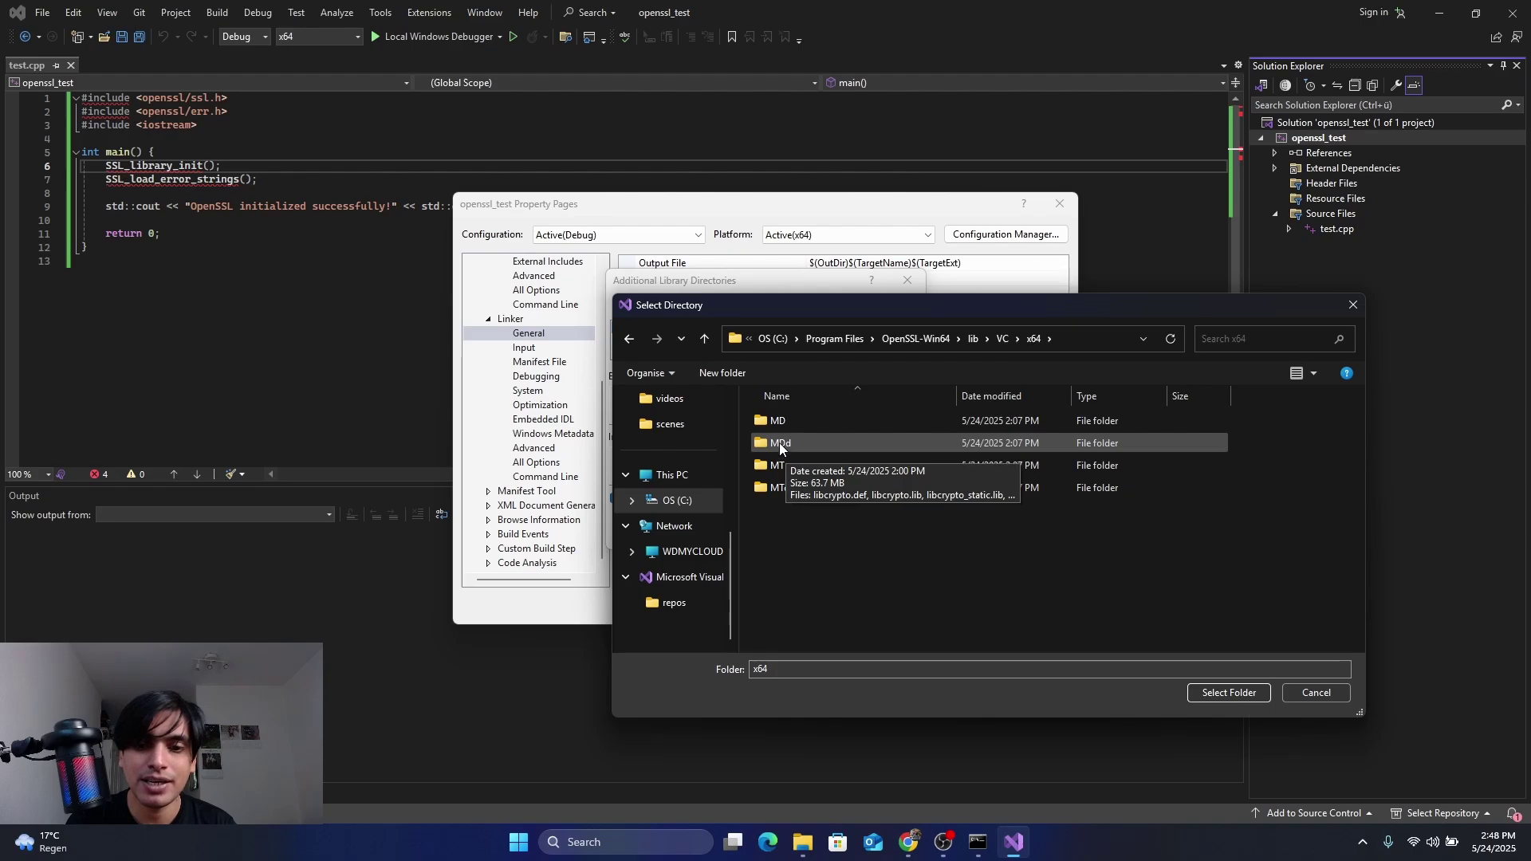
{"action": "left_click", "coordinate": [785, 419]}
{"action": "left_click", "coordinate": [1223, 692]}
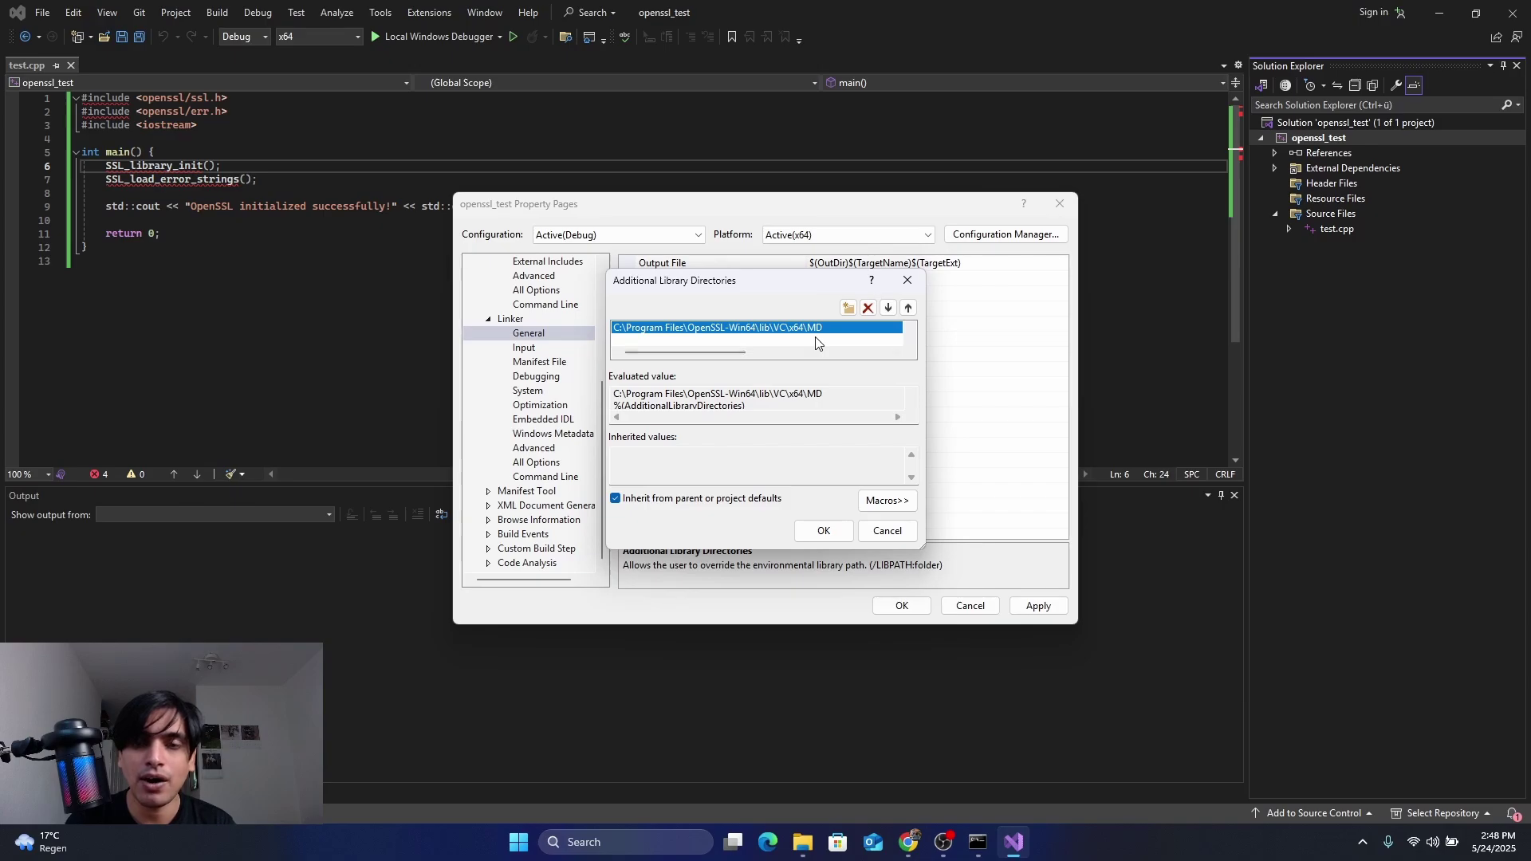
Add the OpenSSL lib\VC\x64\MDd folder as a second library directory
{"action": "left_click", "coordinate": [824, 339]}
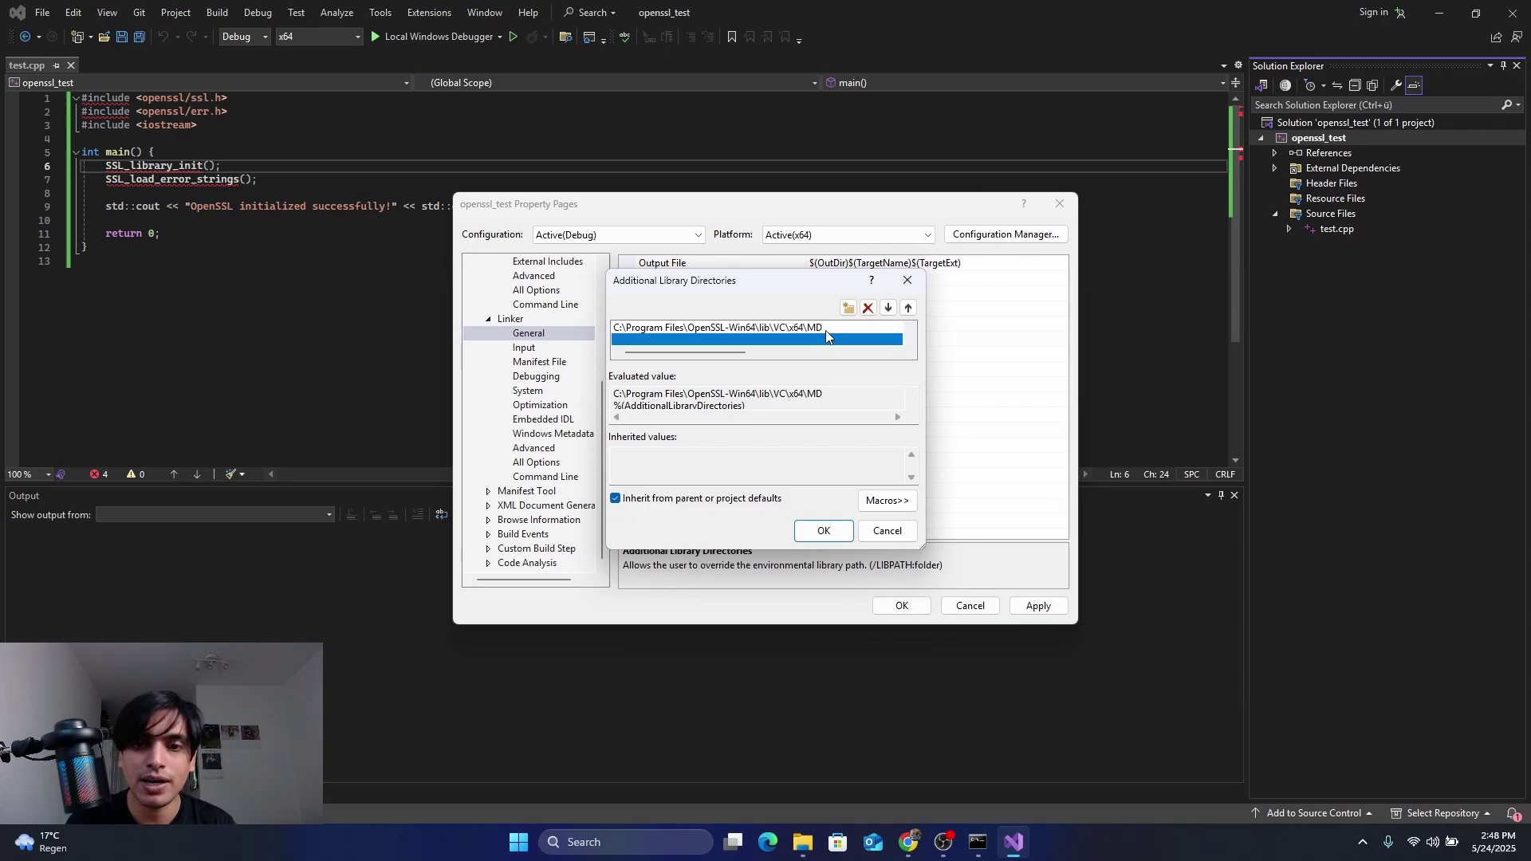
{"action": "left_click", "coordinate": [848, 308]}
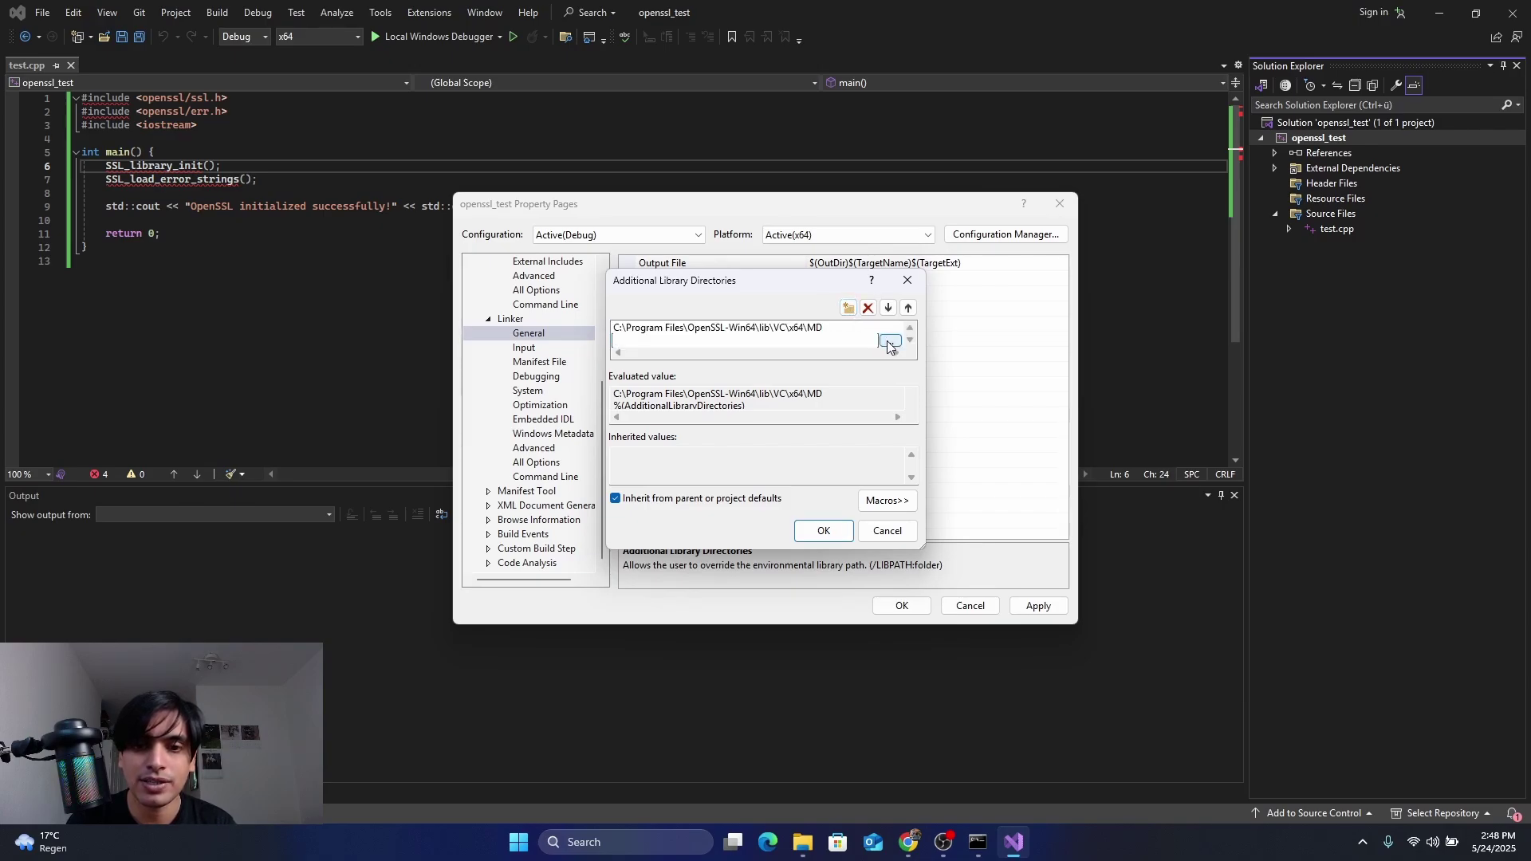
{"action": "left_click", "coordinate": [890, 341]}
{"action": "scroll", "coordinate": [690, 547], "scroll_direction": "down", "scroll_amount": 5}
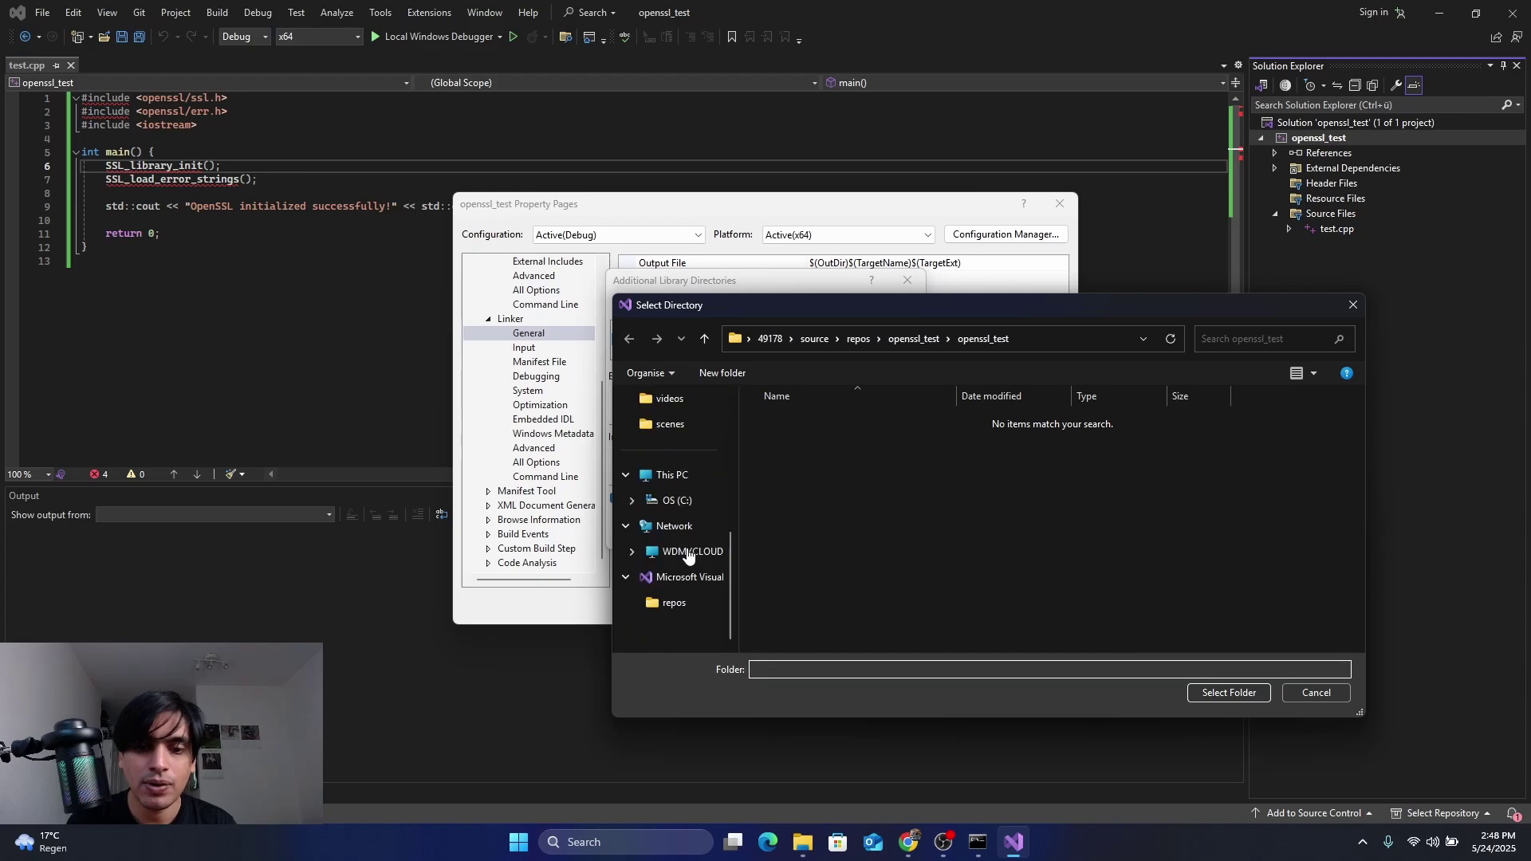
{"action": "left_click", "coordinate": [674, 501]}
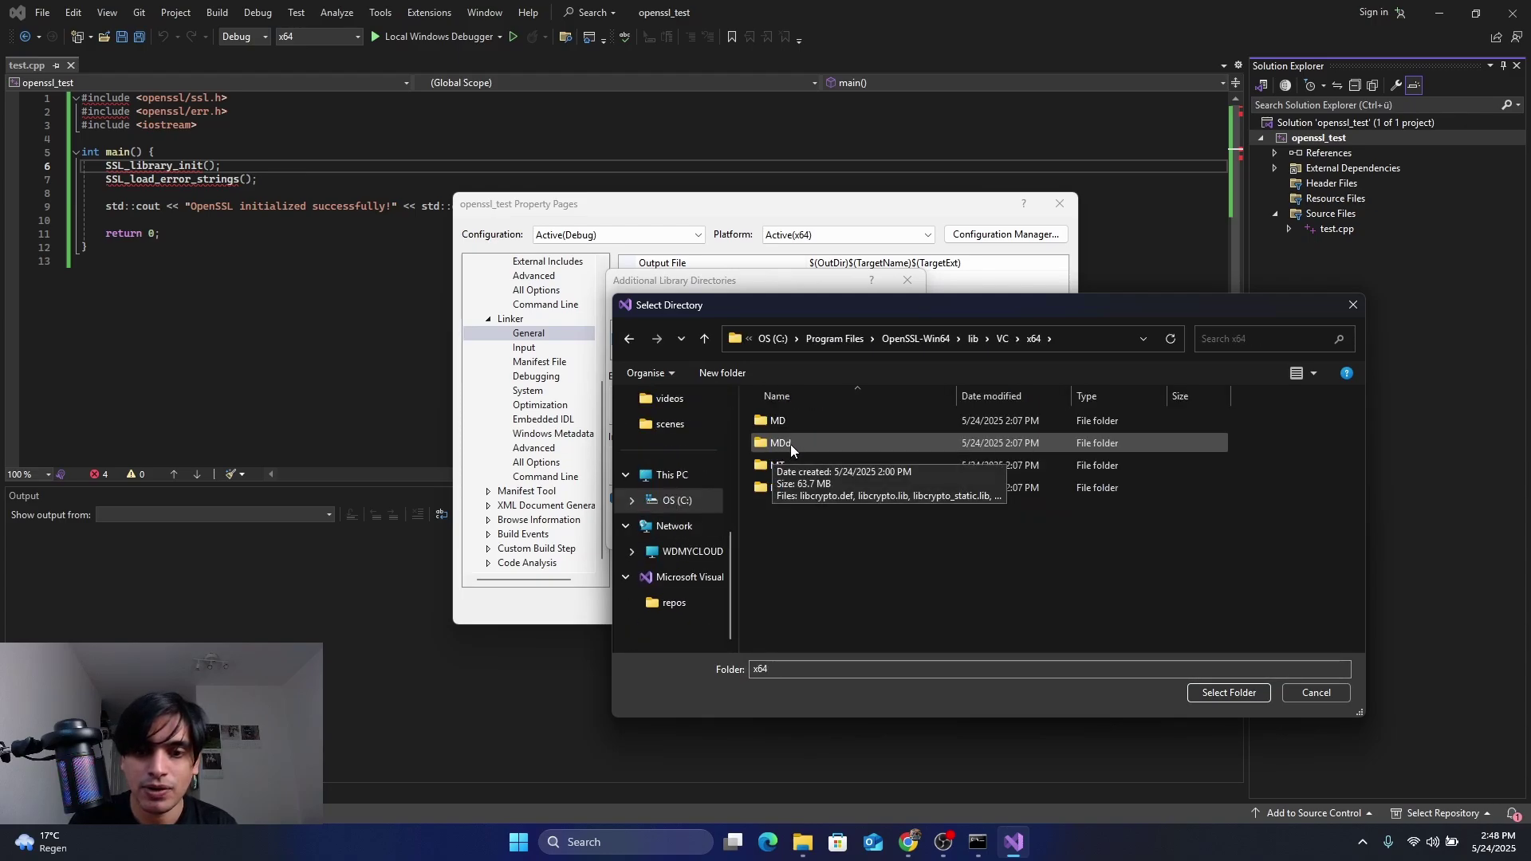
{"action": "left_click", "coordinate": [792, 443]}
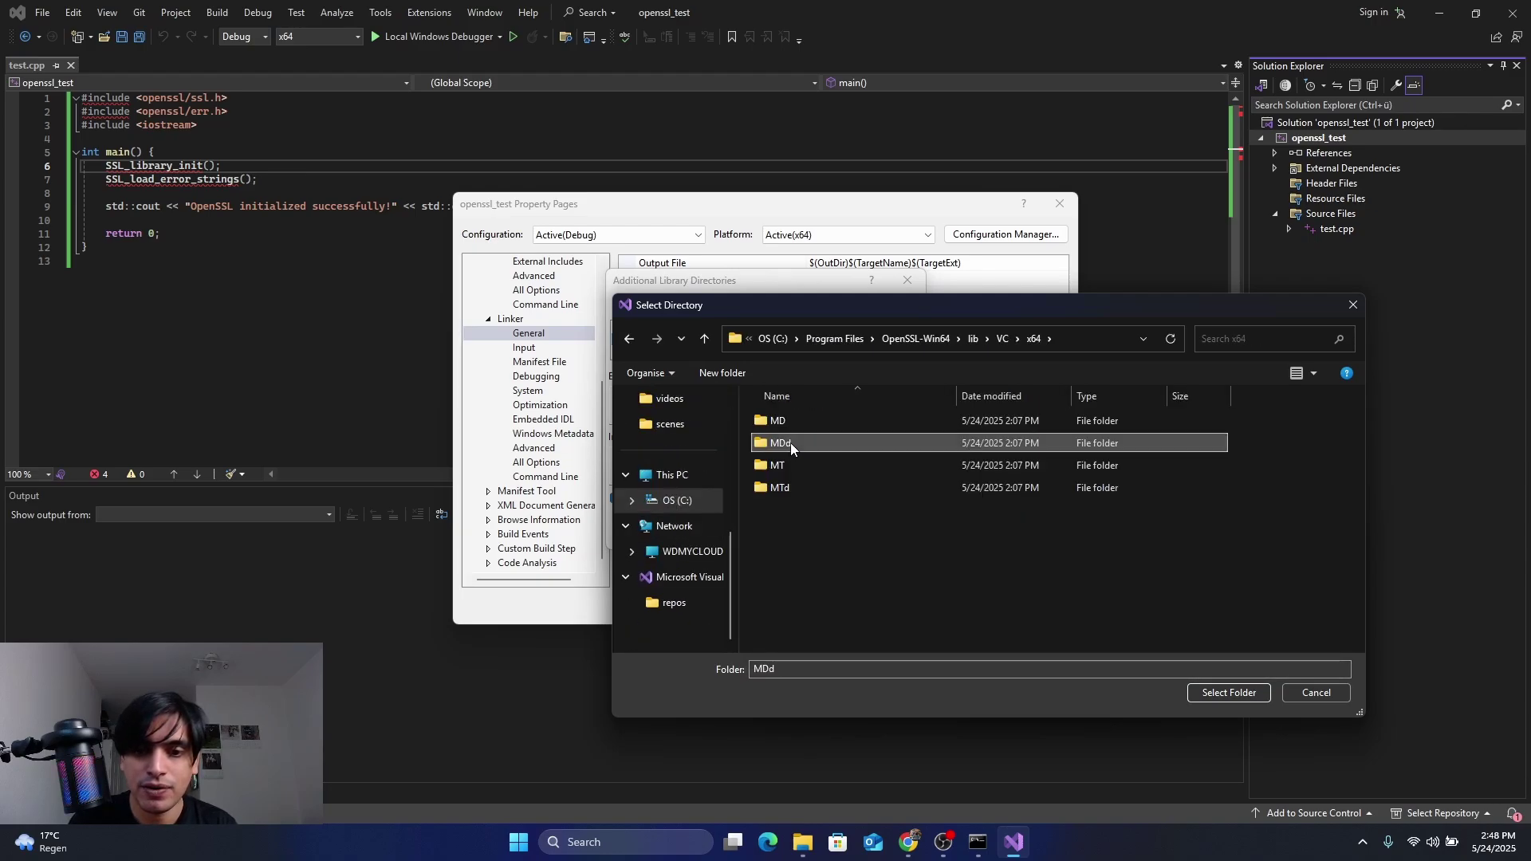
{"action": "left_click", "coordinate": [1236, 689]}
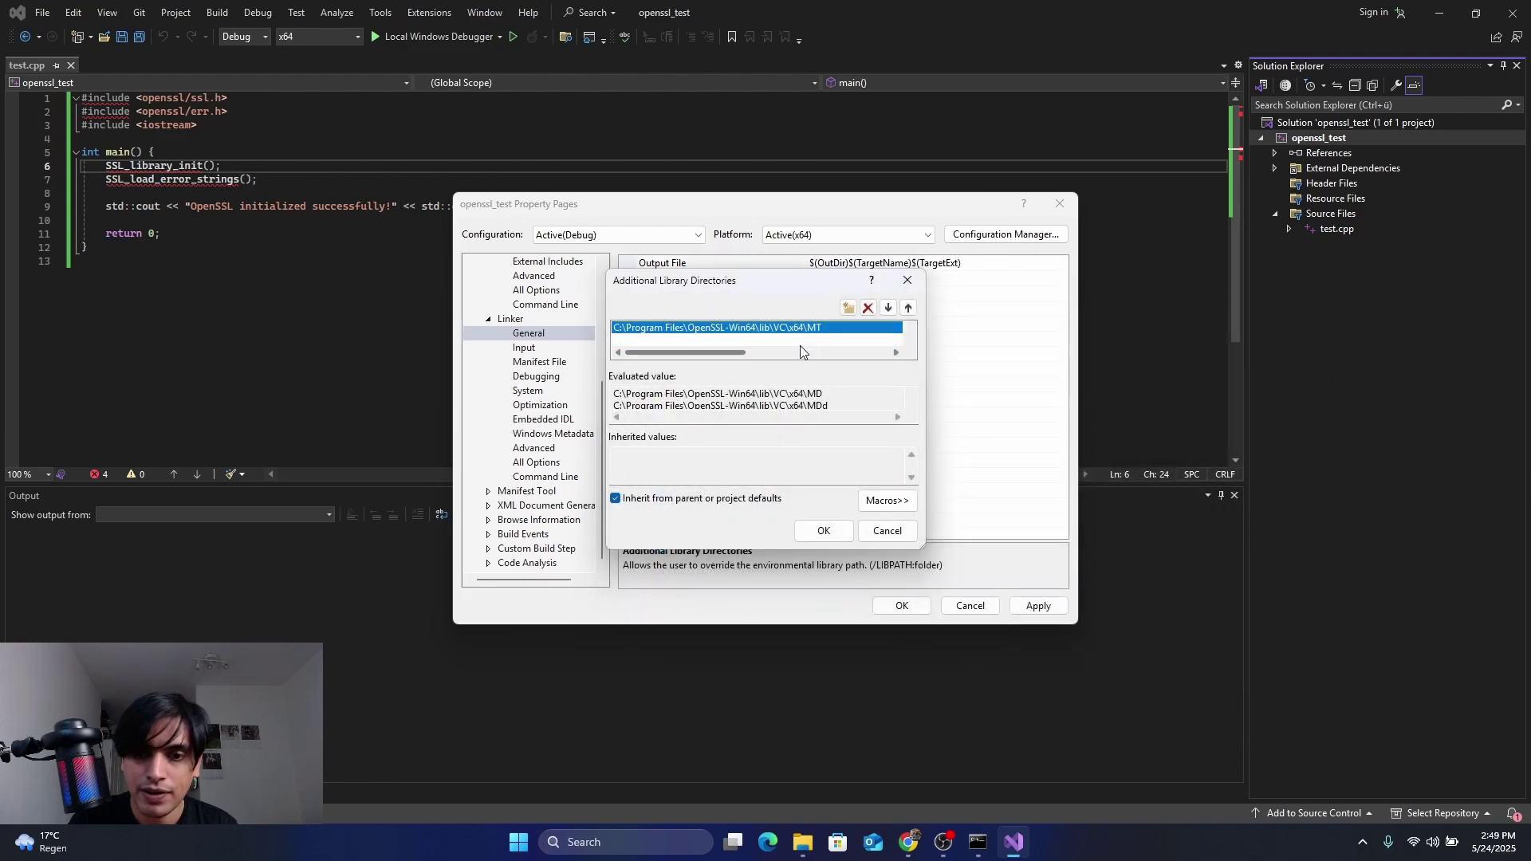
Add the OpenSSL lib\VC\x64\MTd folder as another library directory
{"action": "left_click", "coordinate": [775, 340]}
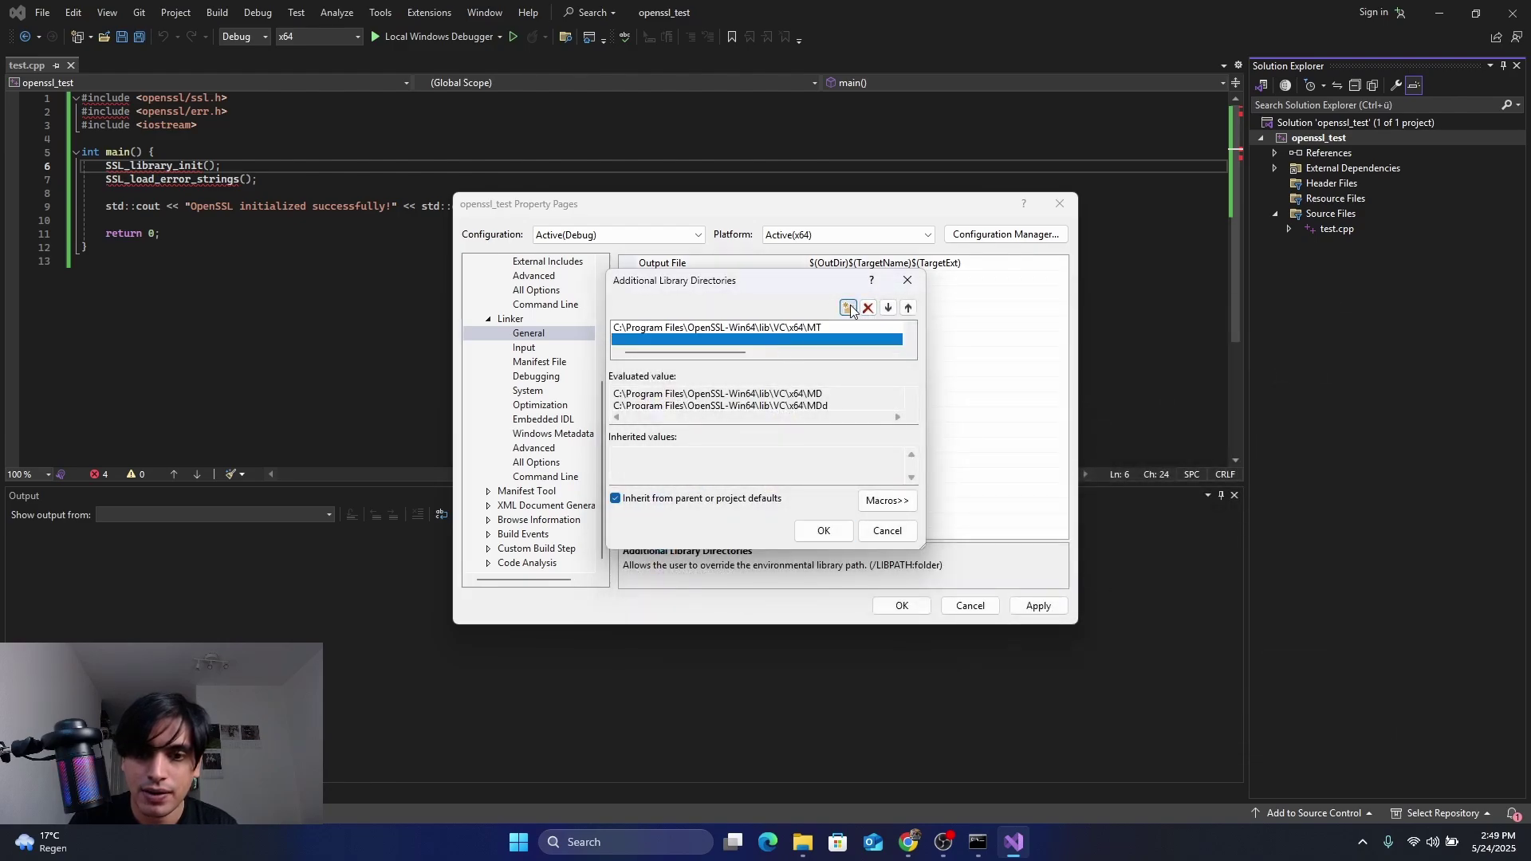
{"action": "left_click", "coordinate": [848, 308]}
{"action": "left_click", "coordinate": [895, 342]}
{"action": "scroll", "coordinate": [673, 510], "scroll_direction": "down", "scroll_amount": 5}
{"action": "left_click", "coordinate": [677, 500]}
{"action": "left_click", "coordinate": [854, 484]}
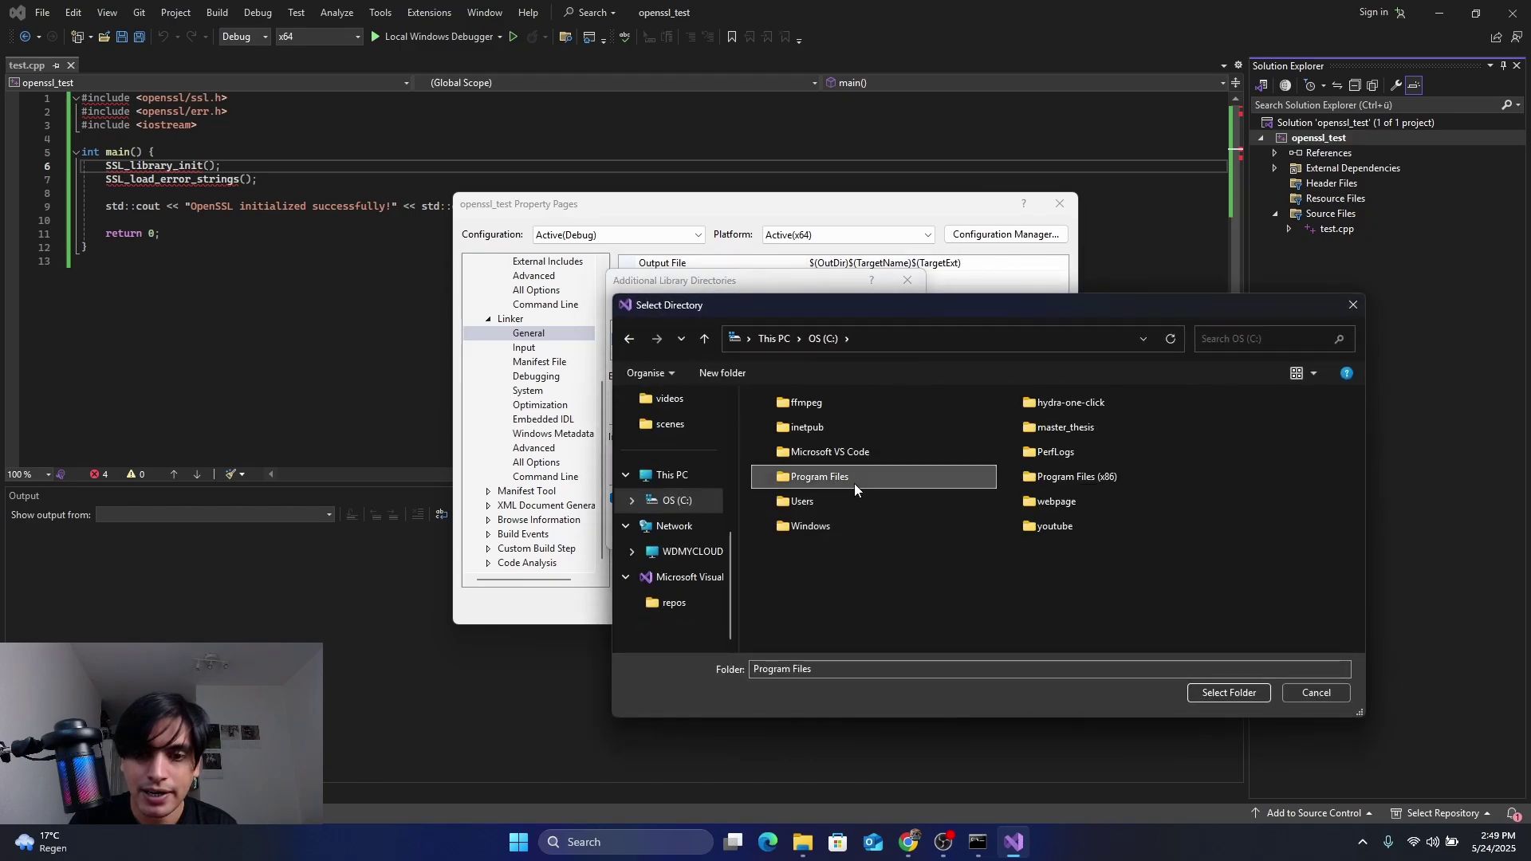
{"action": "double_click", "coordinate": [855, 483]}
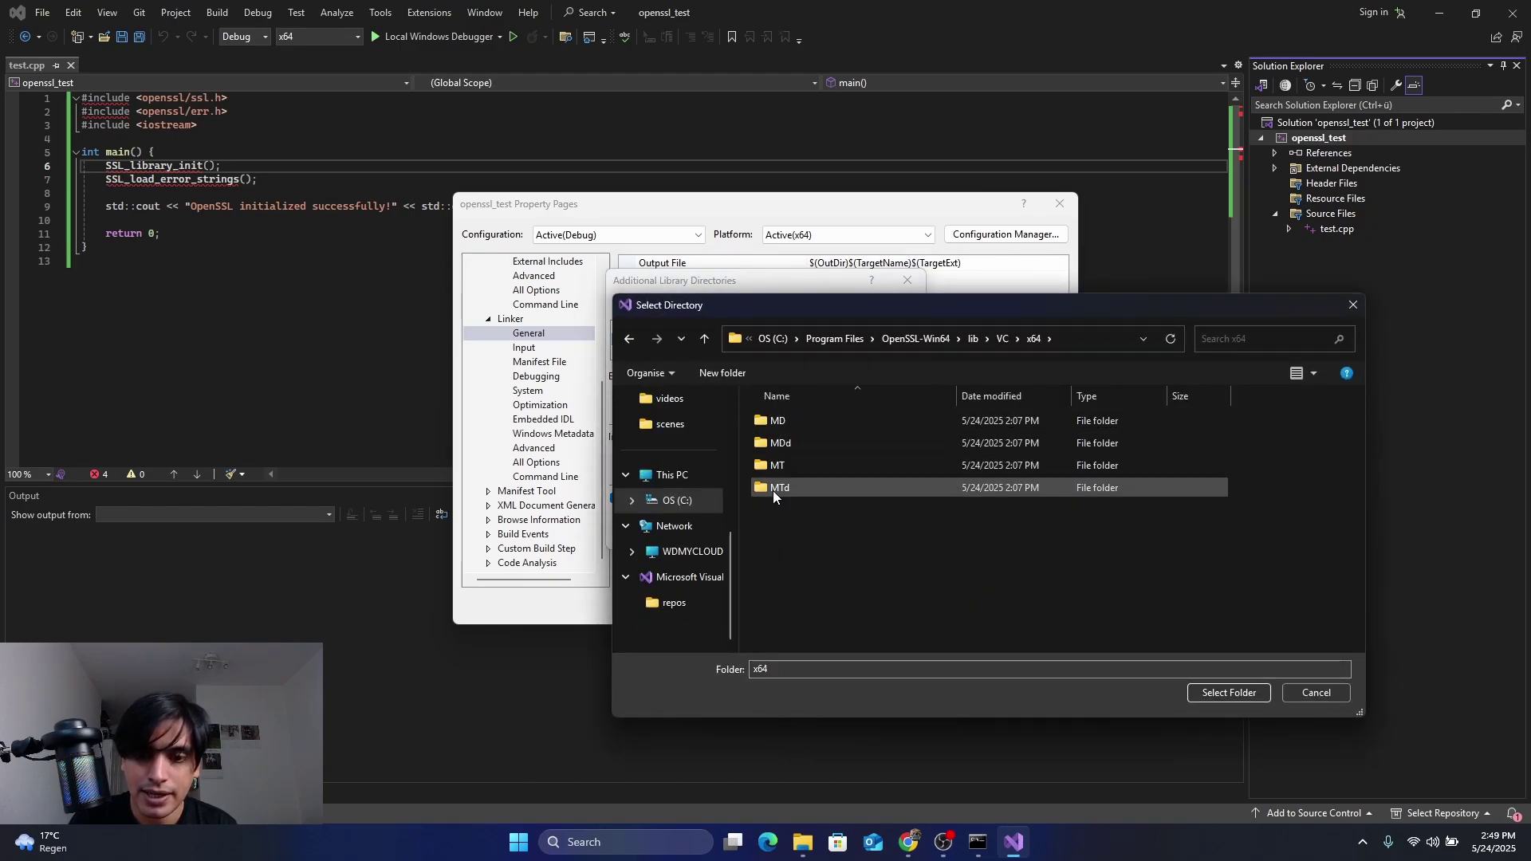
{"action": "left_click", "coordinate": [775, 489]}
{"action": "left_click", "coordinate": [1220, 696]}
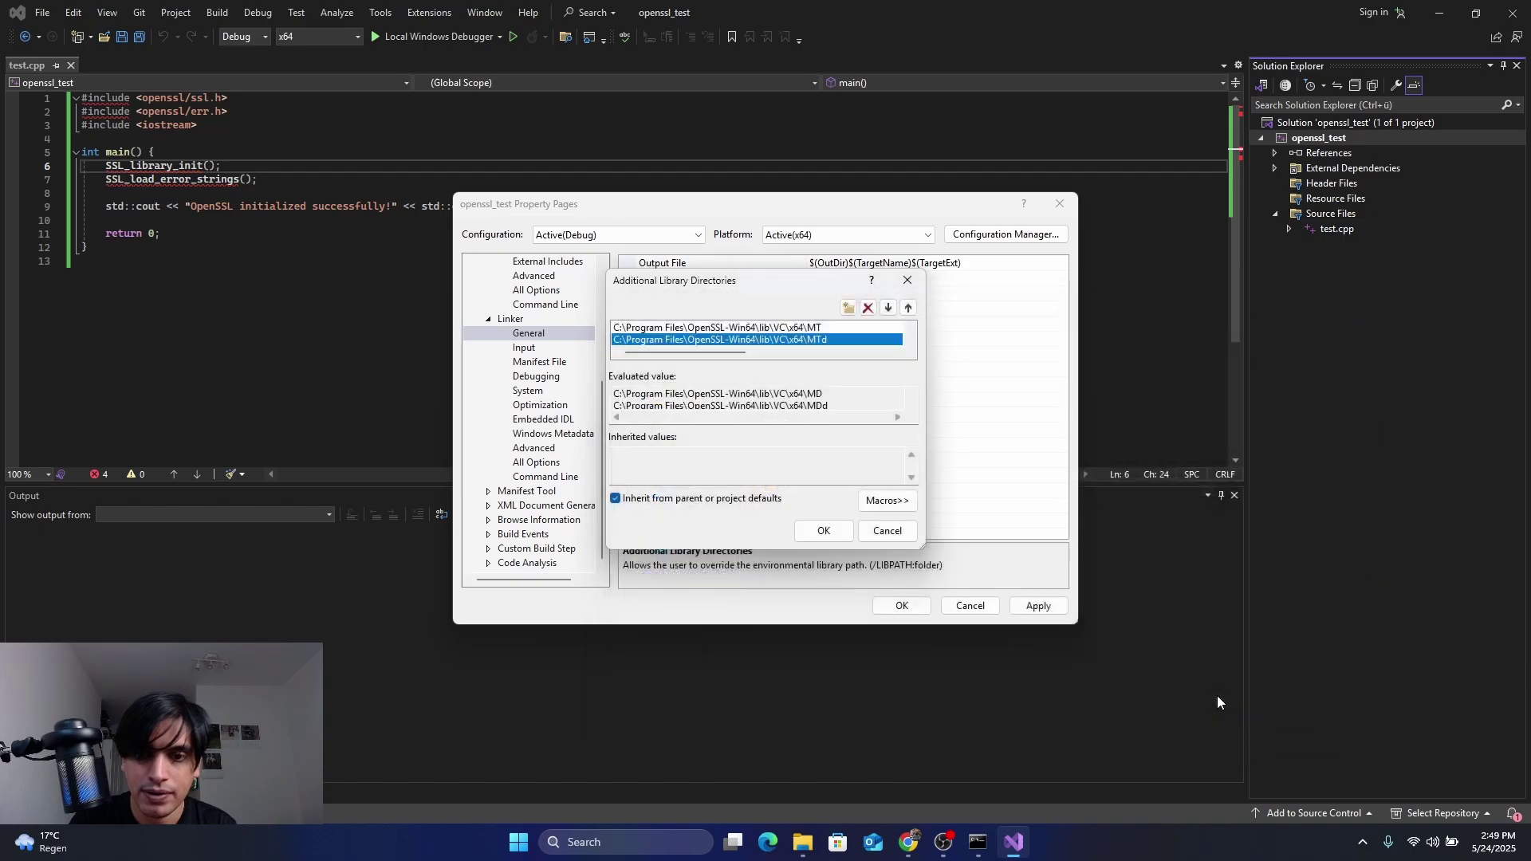
Confirm the library directory list with the MD, MDd, MT and MTd folders
{"action": "scroll", "coordinate": [756, 351], "scroll_direction": "up", "scroll_amount": 1}
{"action": "scroll", "coordinate": [756, 351], "scroll_direction": "up", "scroll_amount": 1}
{"action": "left_click", "coordinate": [820, 340]}
{"action": "left_click", "coordinate": [824, 531]}
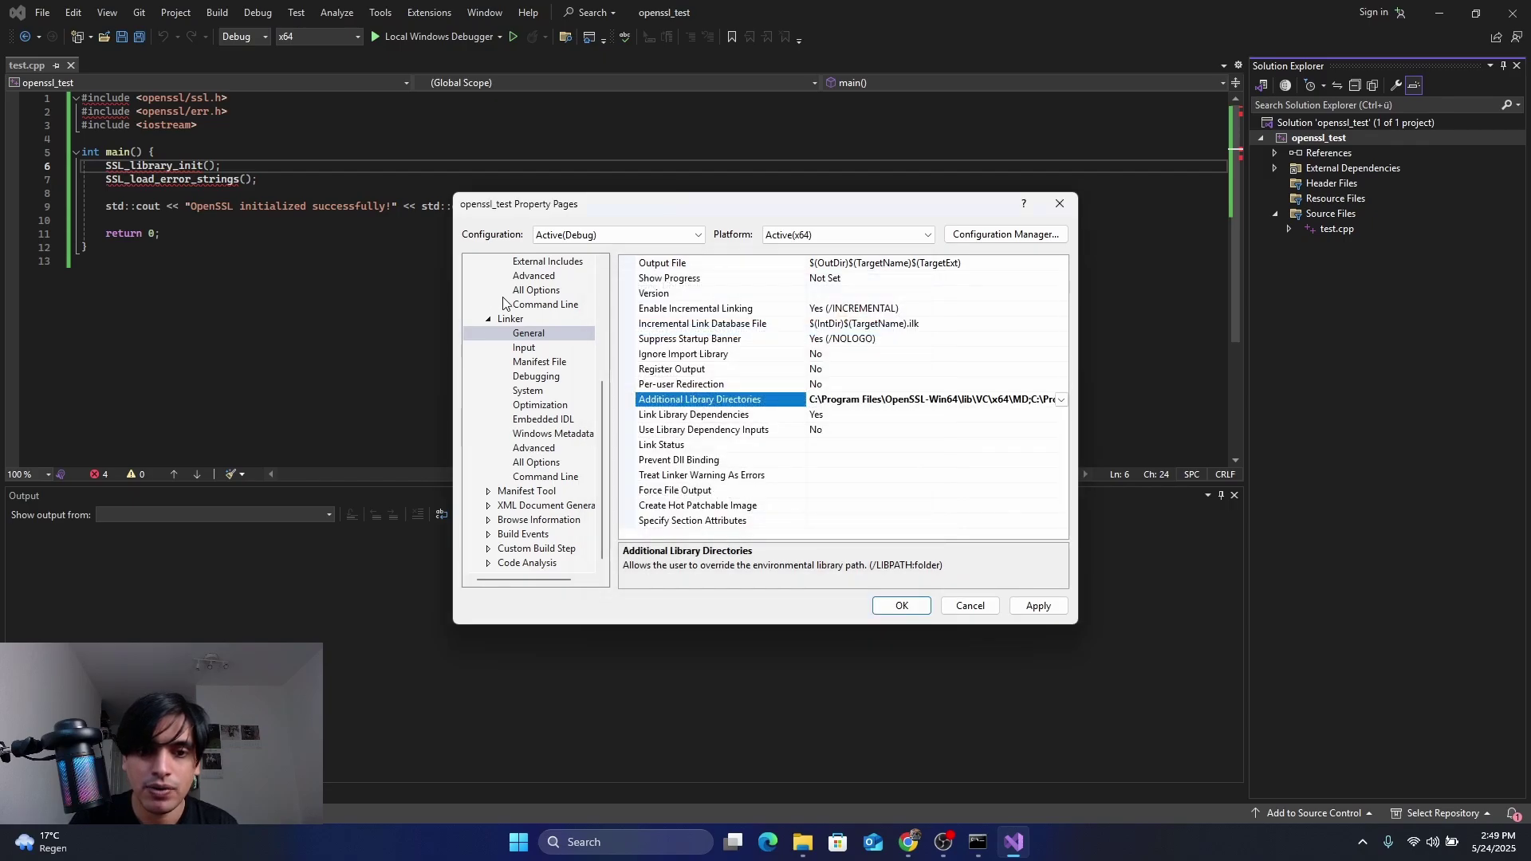
Set Linker Input Additional Dependencies to libssl.lib and libcrypto.lib, then apply and close
{"action": "left_click", "coordinate": [524, 351]}
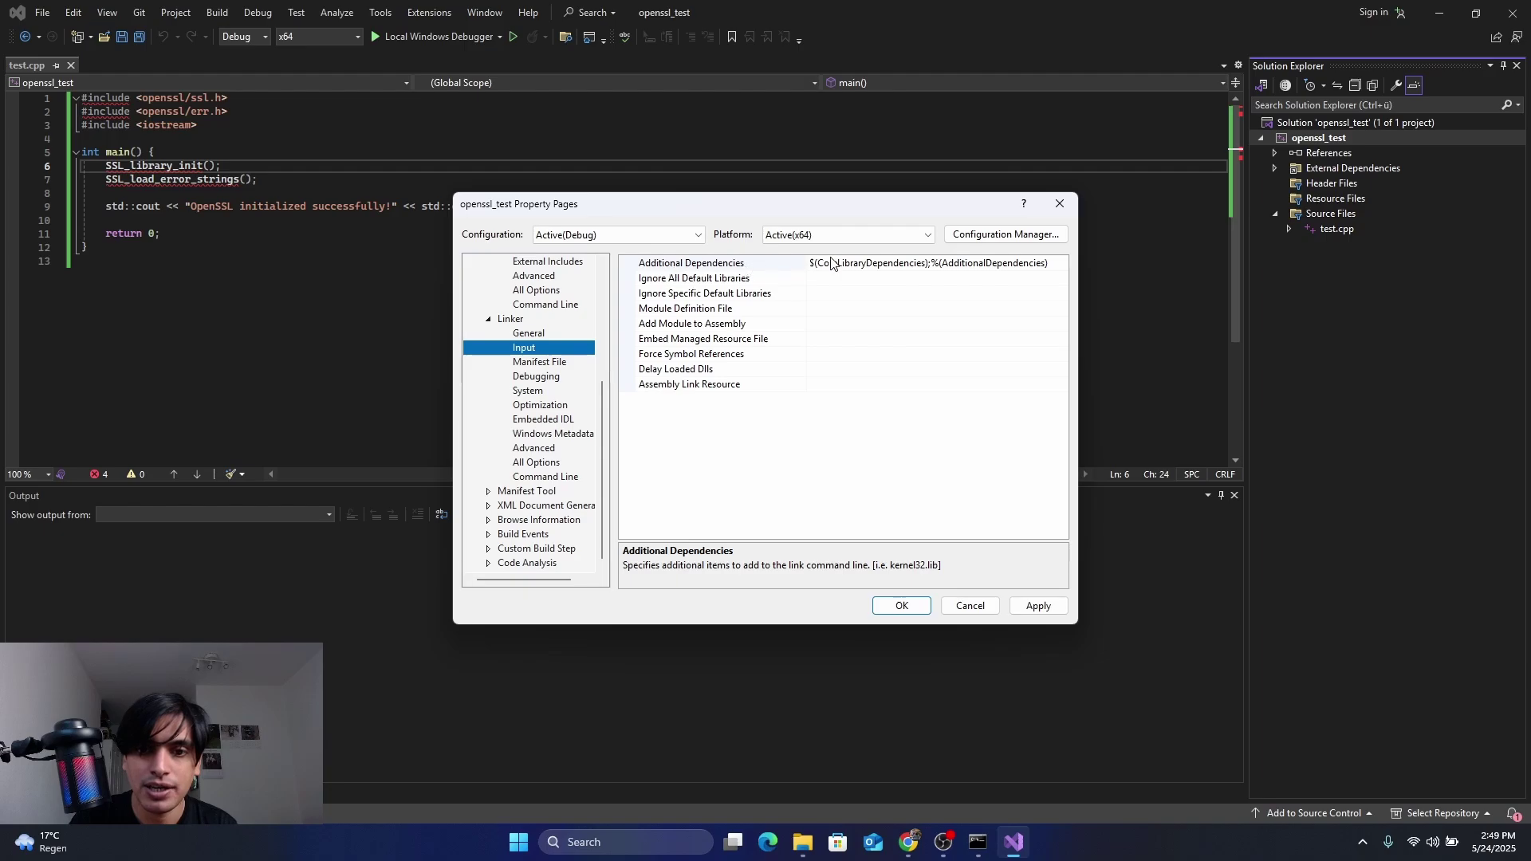
{"action": "left_click", "coordinate": [1060, 268]}
{"action": "left_click", "coordinate": [1060, 266]}
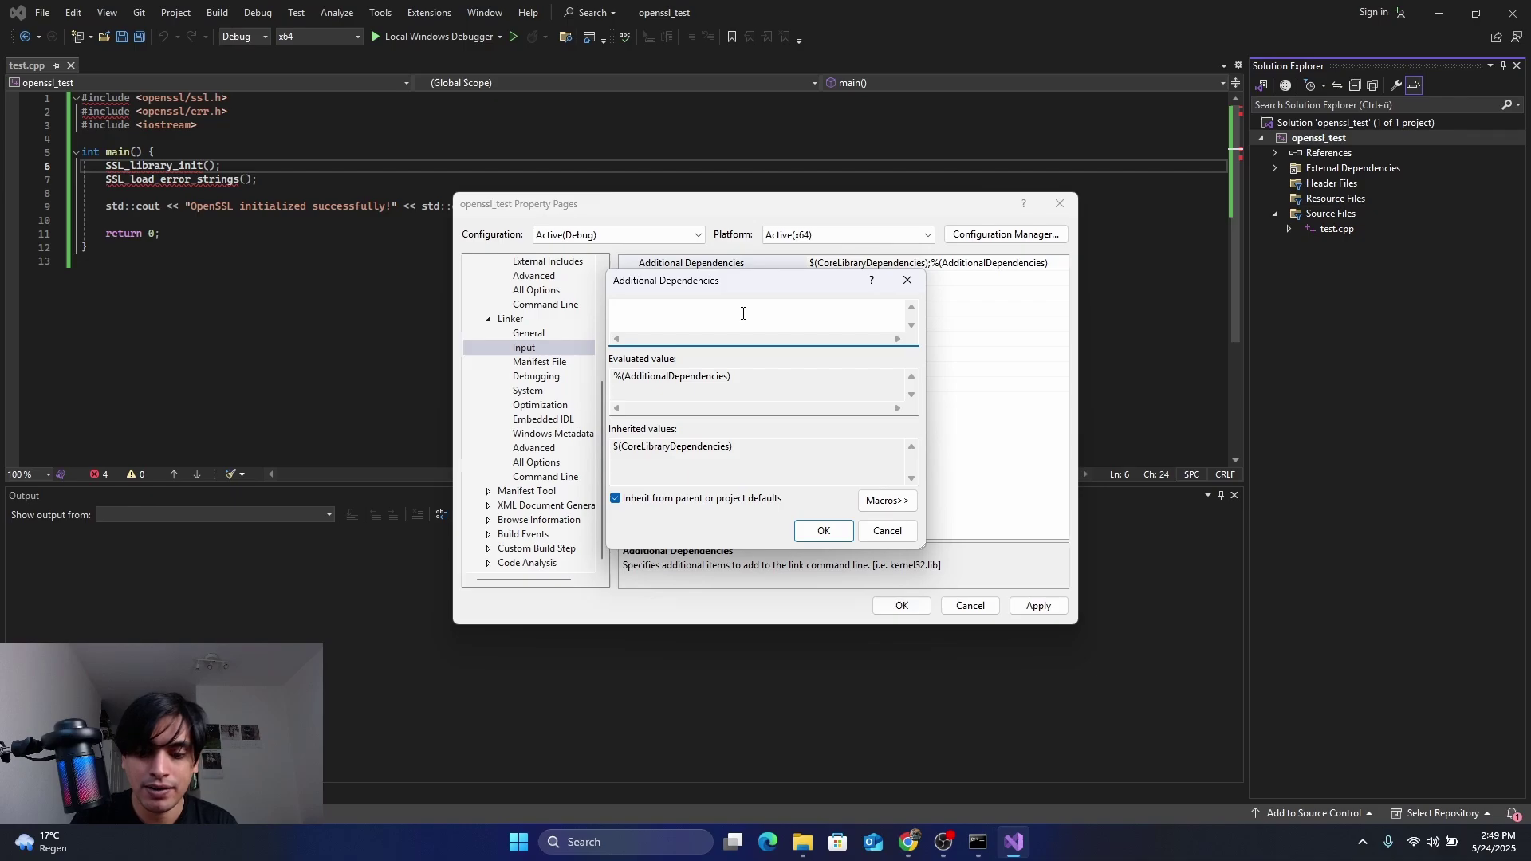
{"action": "type", "text": "libssl.lib"}
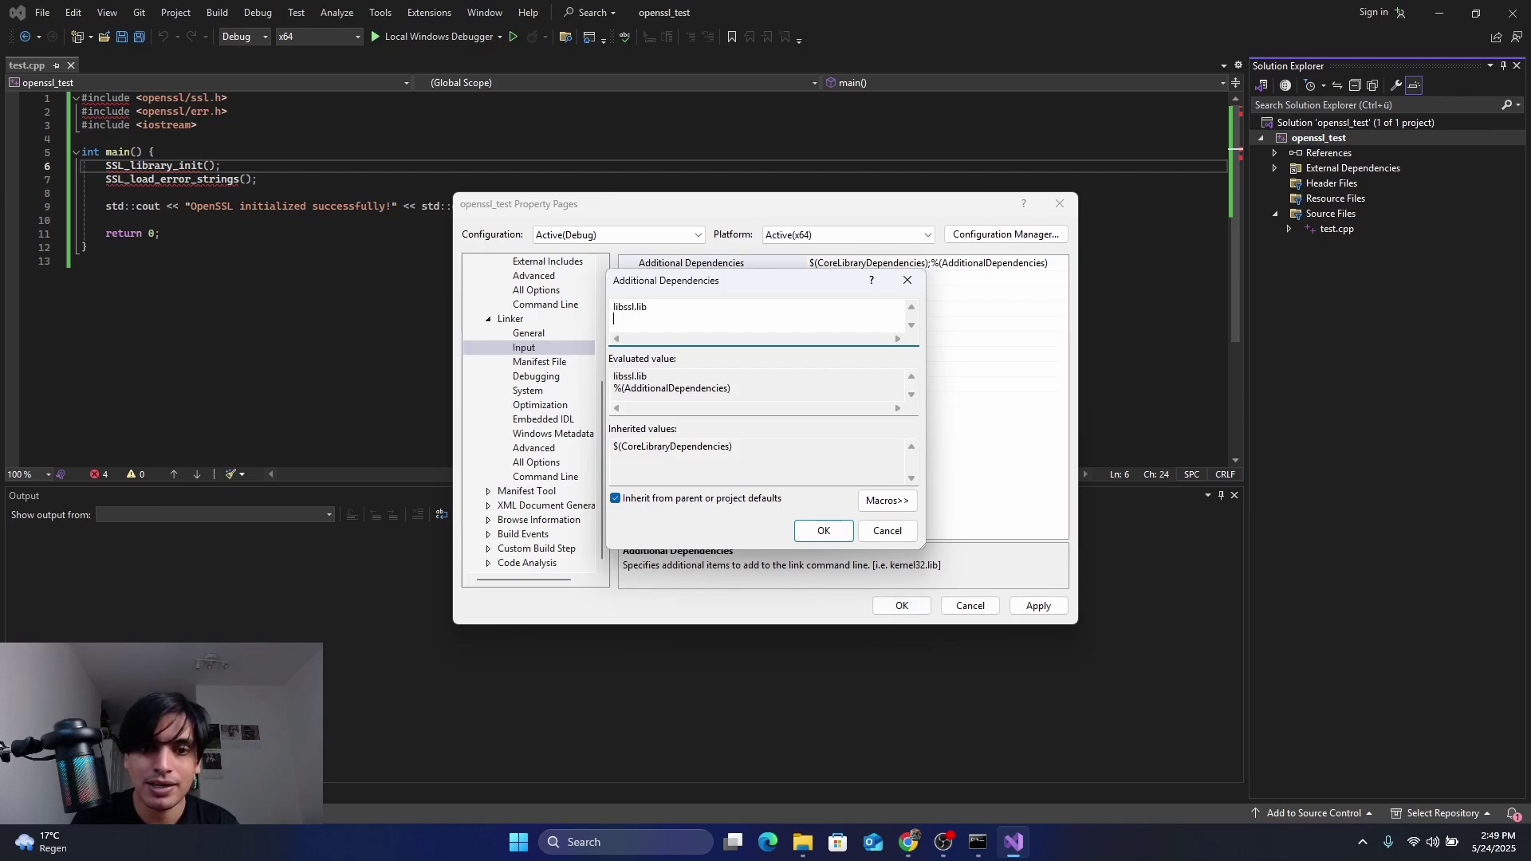
{"action": "key", "text": "Return"}
{"action": "type", "text": "libcr"}
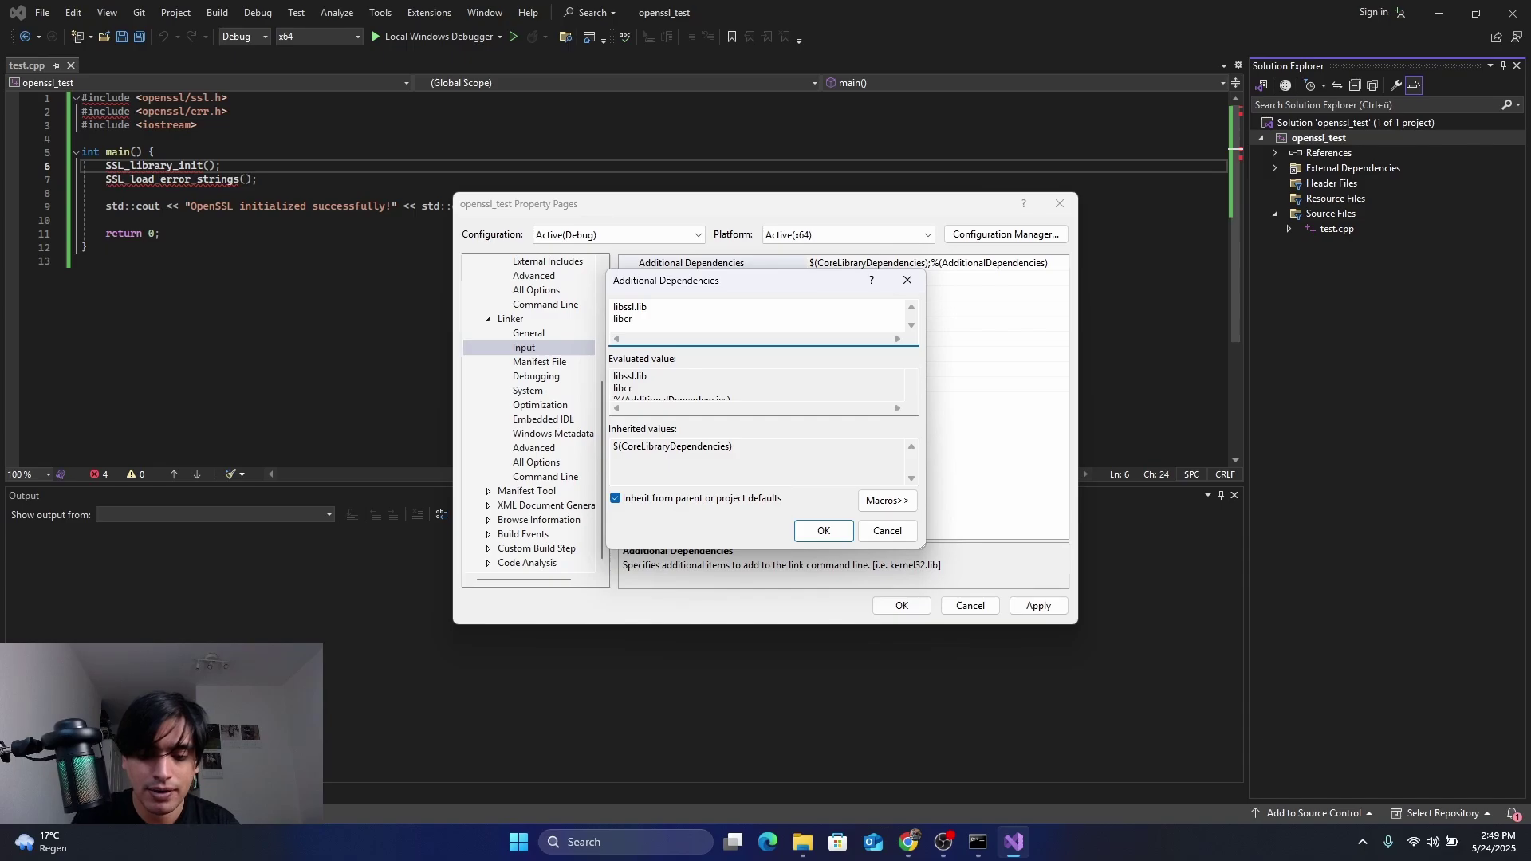
{"action": "type", "text": "ypto.lib"}
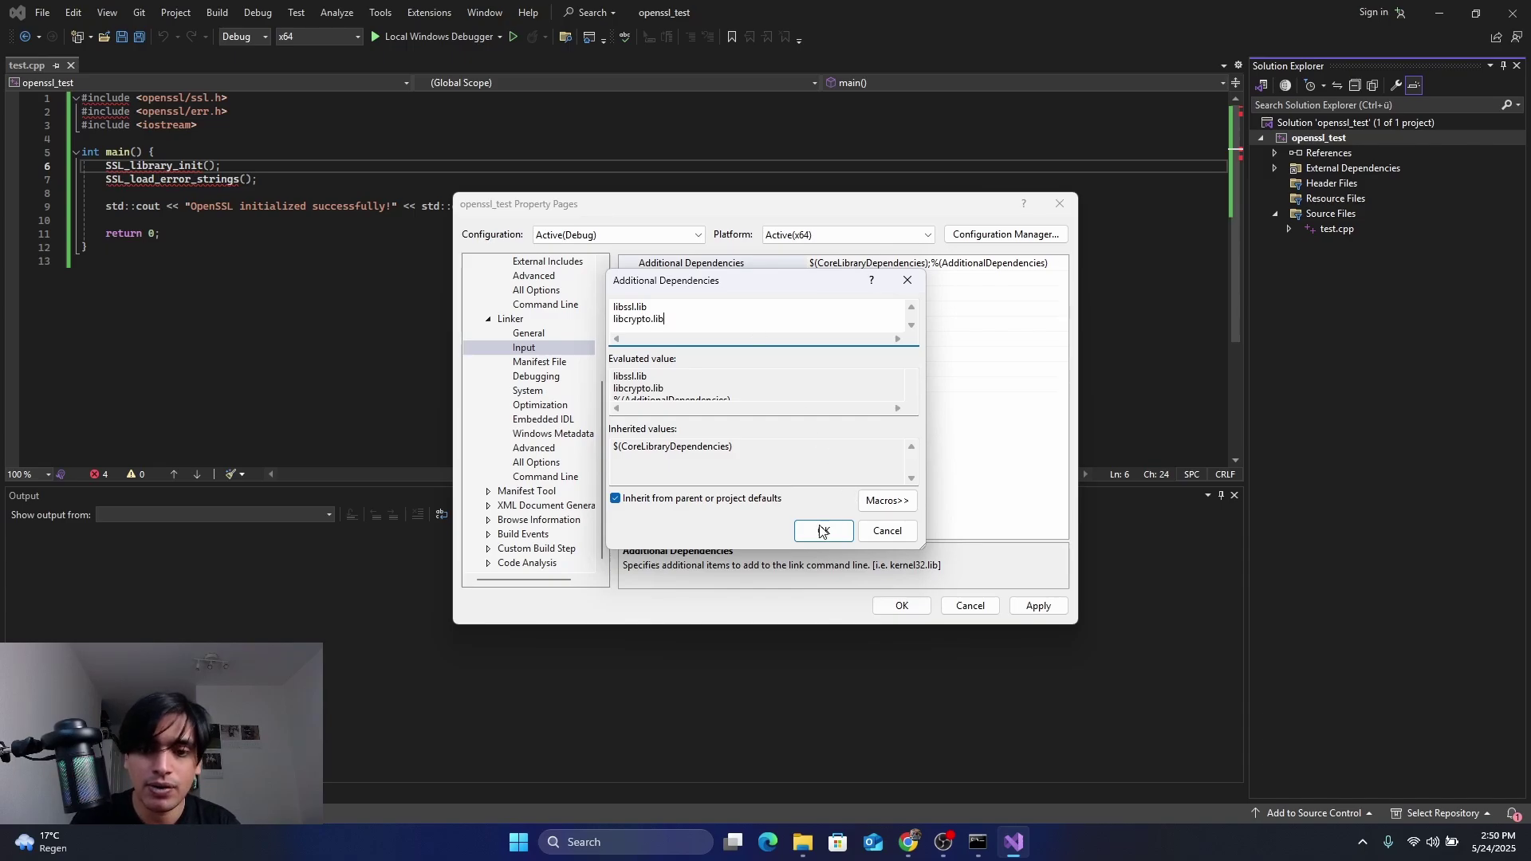
{"action": "left_click", "coordinate": [823, 529]}
{"action": "left_click", "coordinate": [1039, 606]}
{"action": "left_click", "coordinate": [893, 609]}
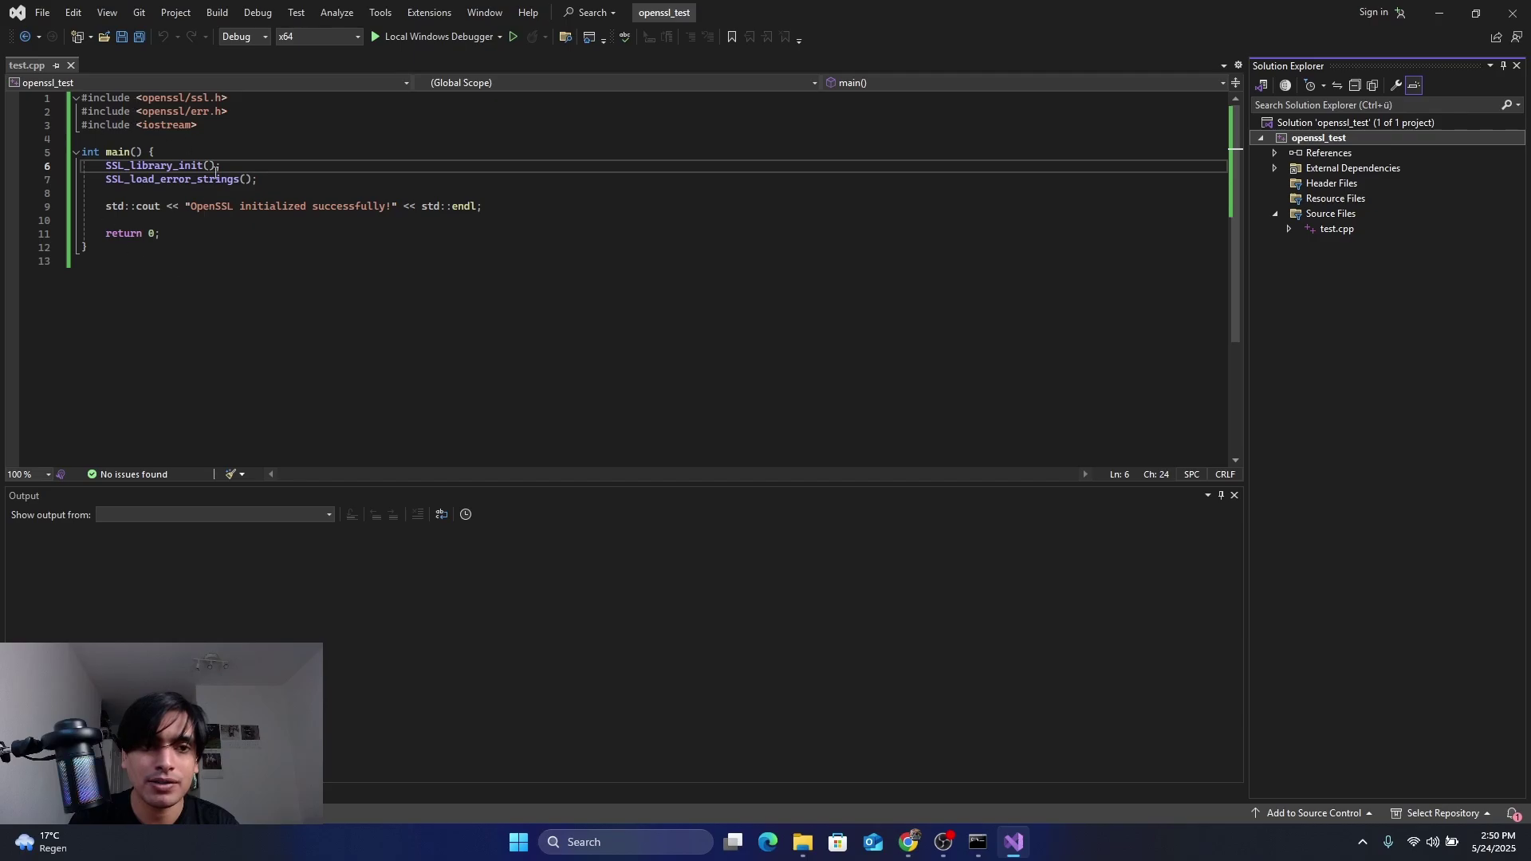
Run the program to see 'OpenSSL initialized successfully!', then switch the configuration to Release
{"action": "left_click", "coordinate": [317, 284]}
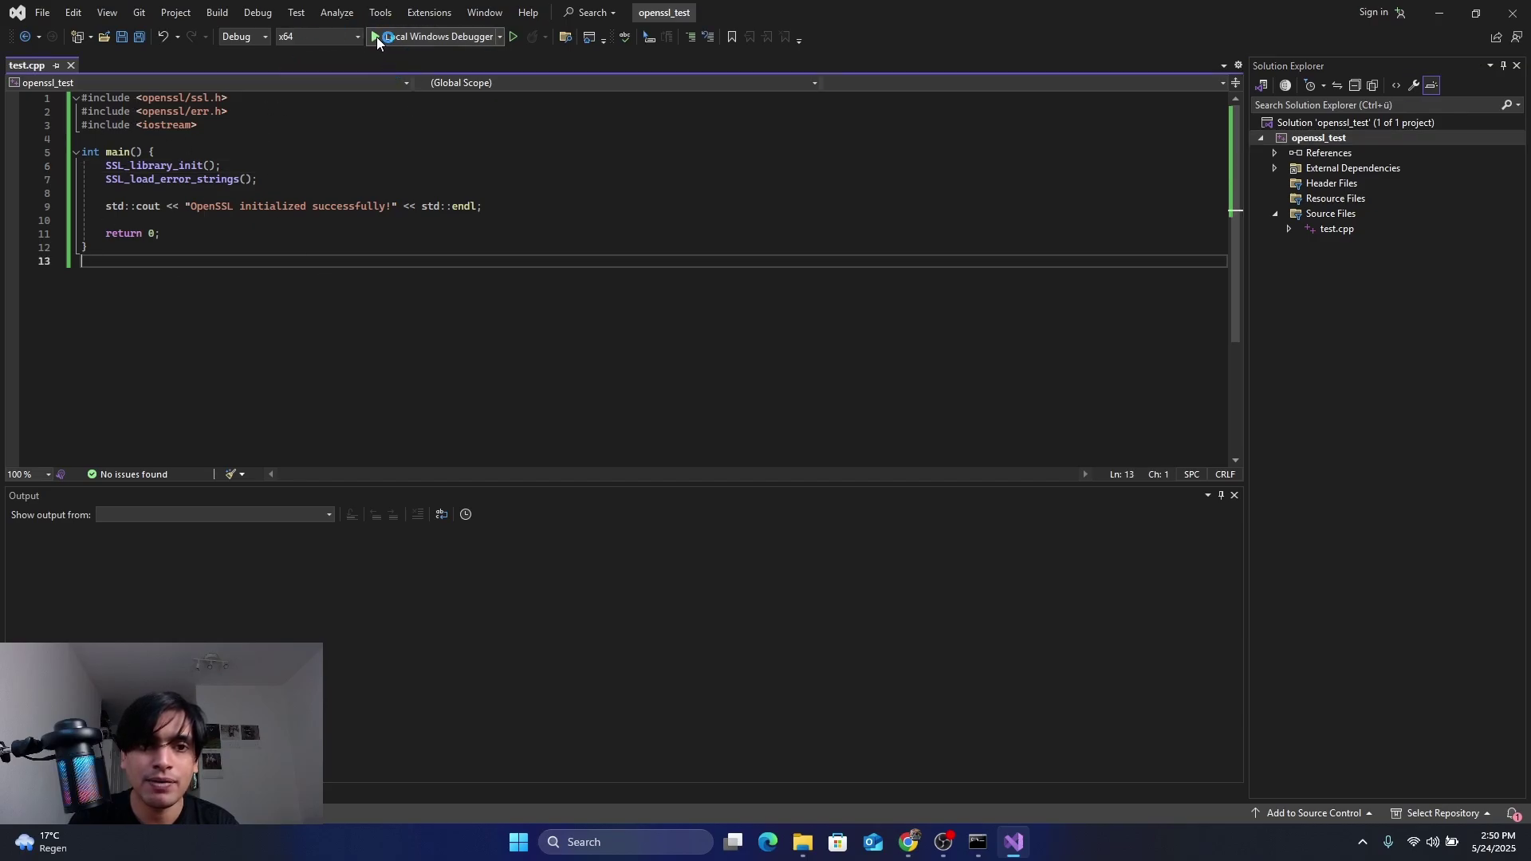
{"action": "left_click", "coordinate": [376, 36]}
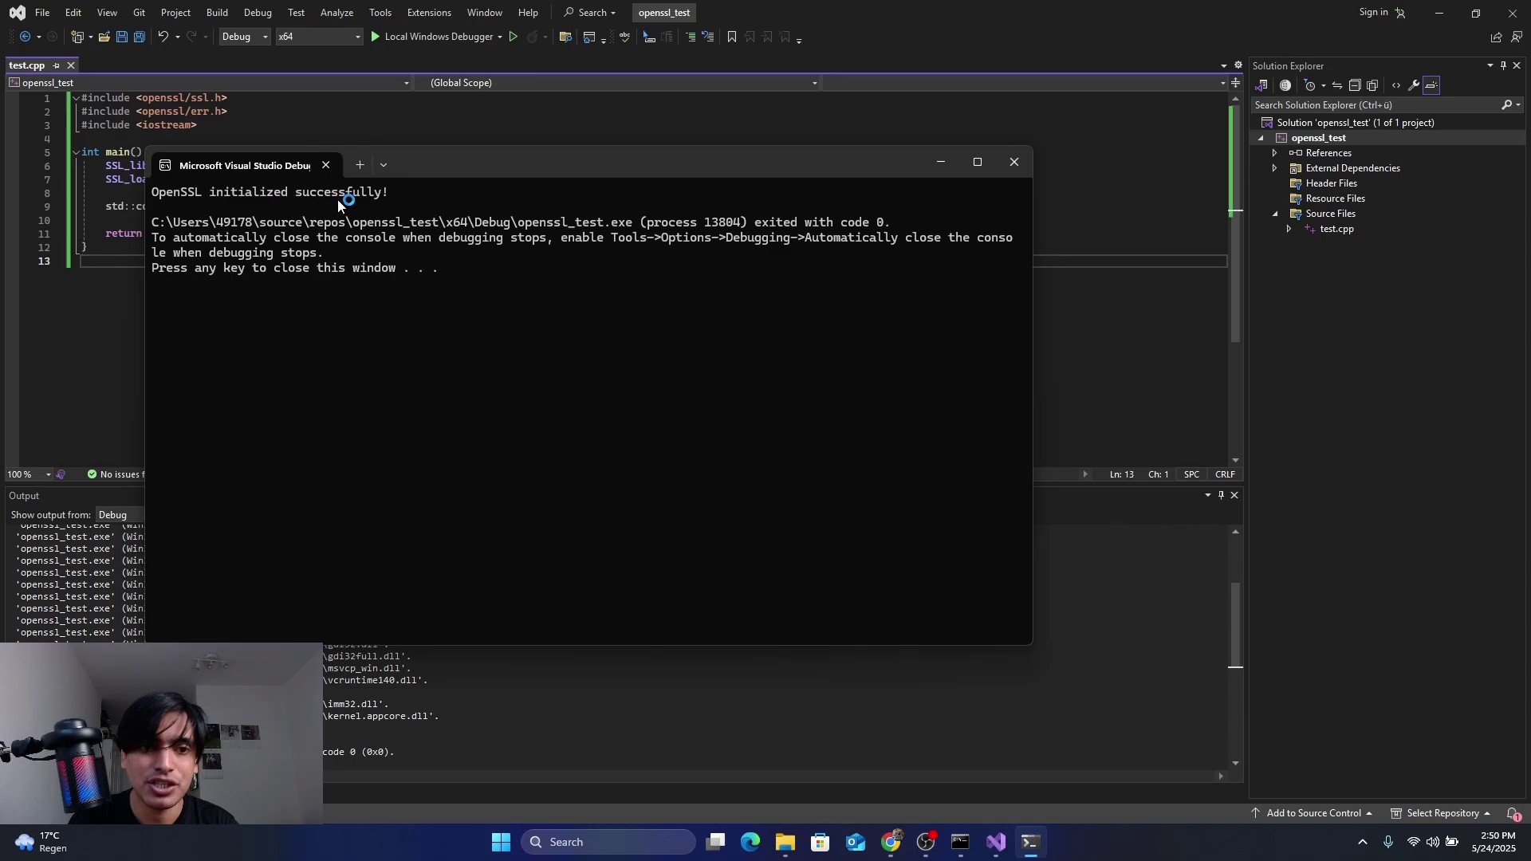
{"action": "left_click_drag", "start_coordinate": [484, 168], "coordinate": [706, 368]}
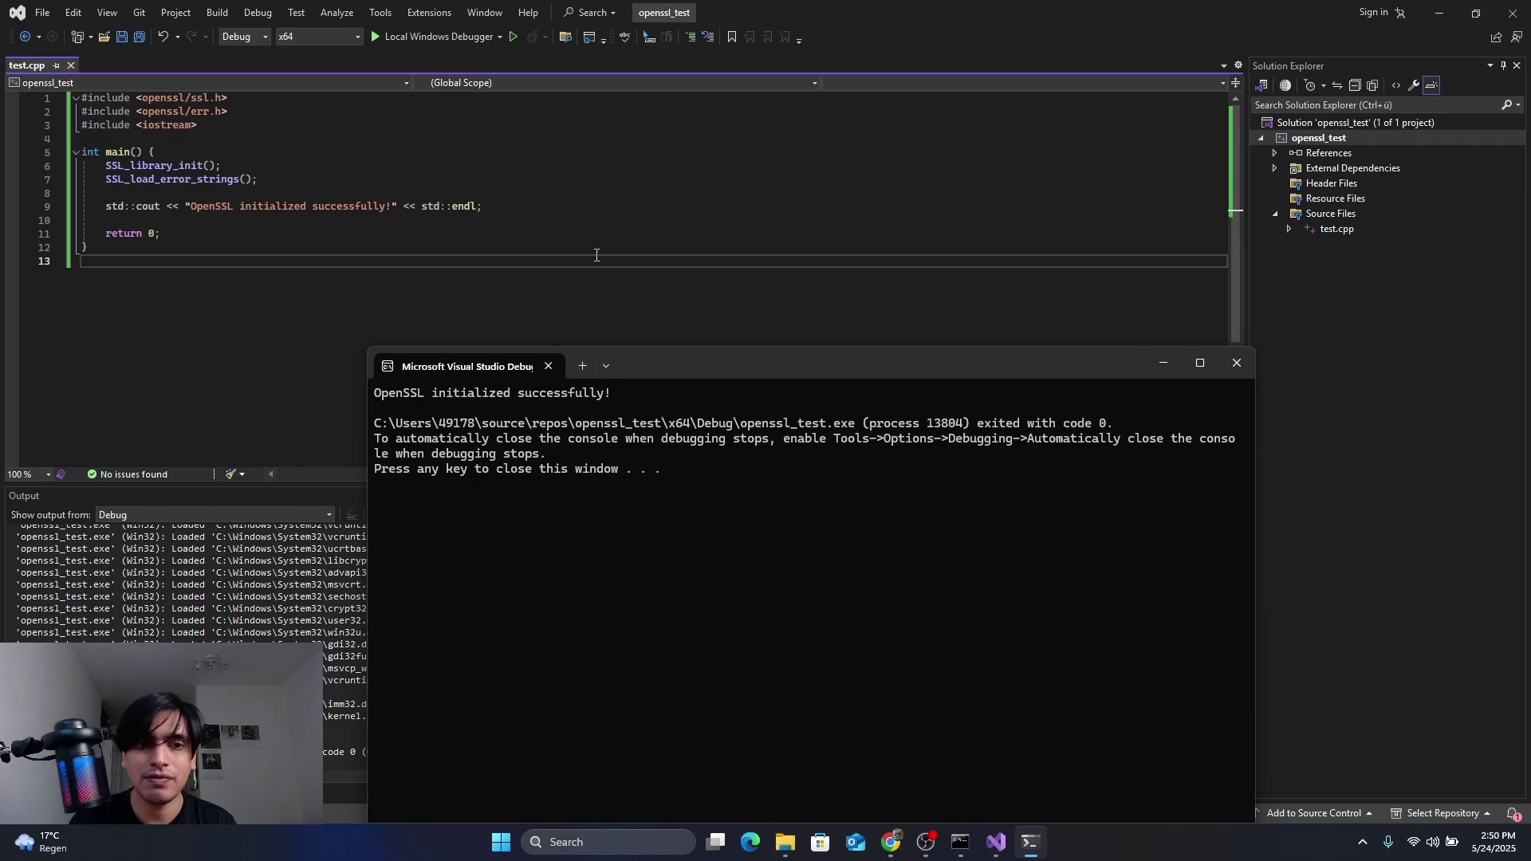
{"action": "key", "text": "Return"}
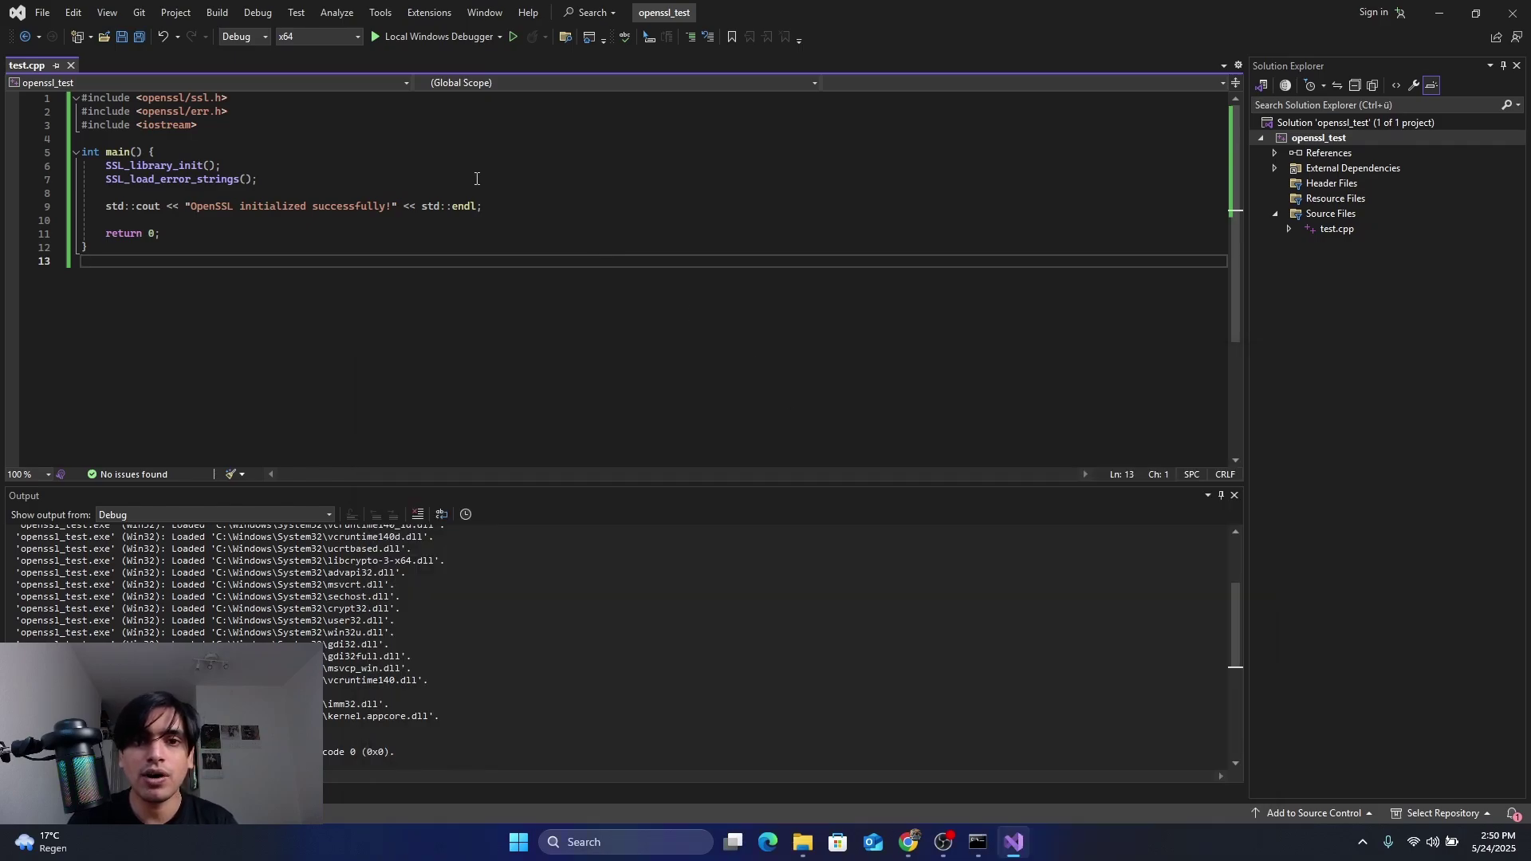
{"action": "left_click", "coordinate": [263, 39]}
{"action": "left_click", "coordinate": [256, 69]}
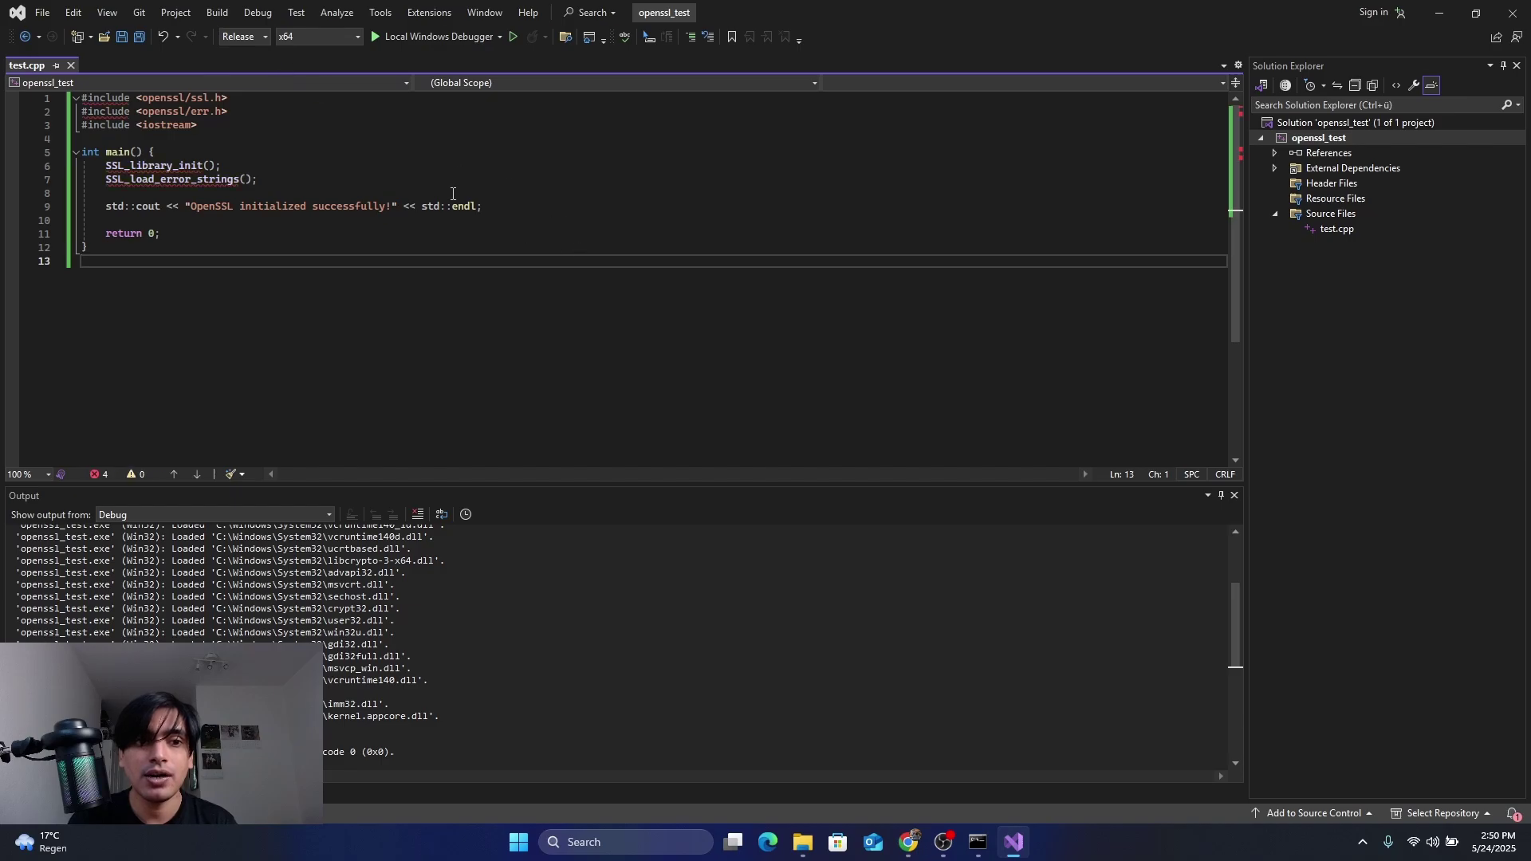